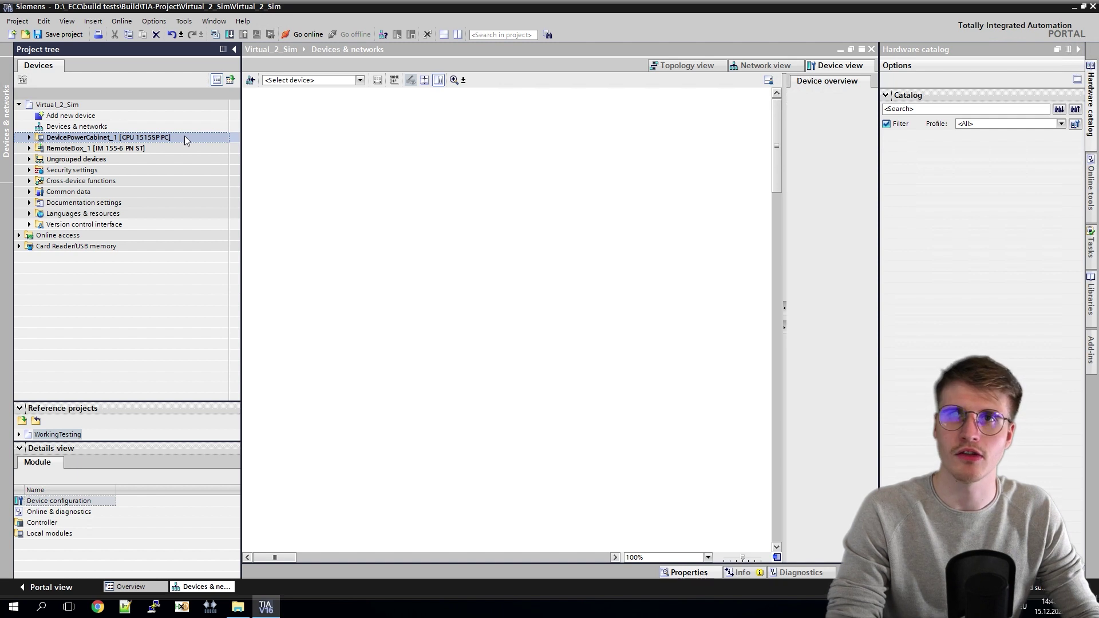
Step: Add a CPU 1515-2 PN controller (6ES7 515-2AM02-0AB0) to the project as PLC_1
{"action": "double_click", "coordinate": [76, 118]}
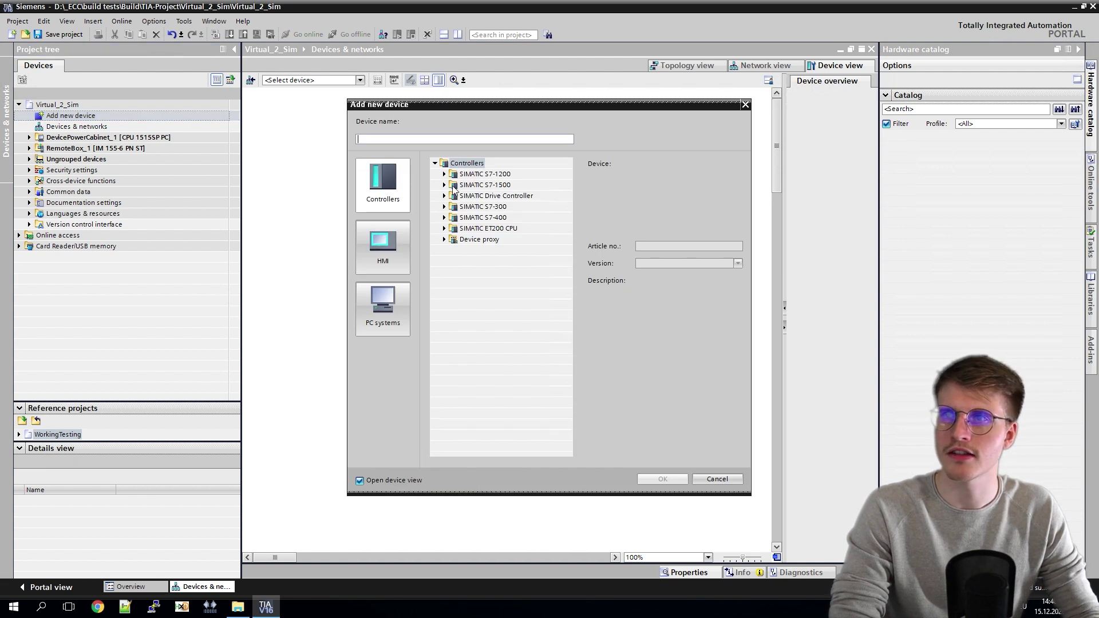
{"action": "left_click", "coordinate": [444, 185]}
{"action": "left_click", "coordinate": [453, 196]}
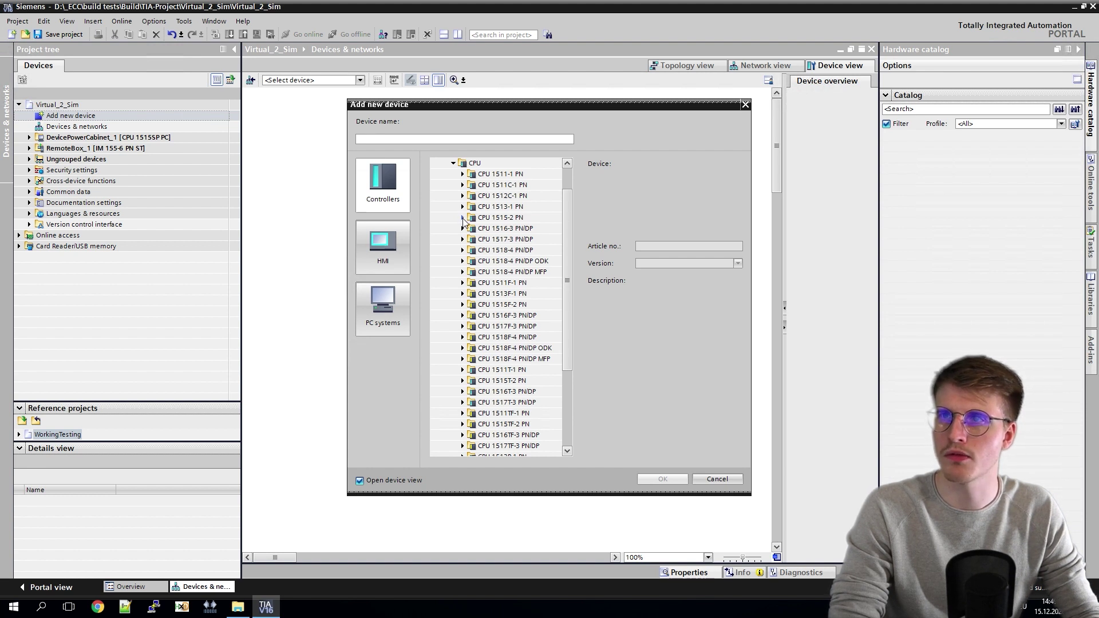
{"action": "left_click", "coordinate": [462, 218]}
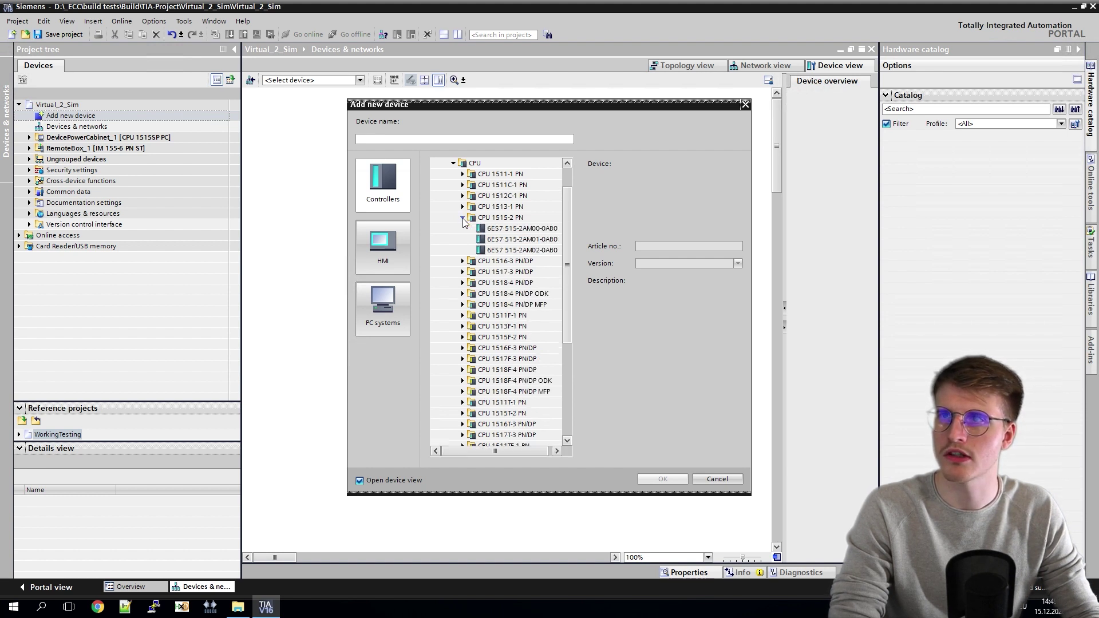
{"action": "left_click", "coordinate": [496, 252]}
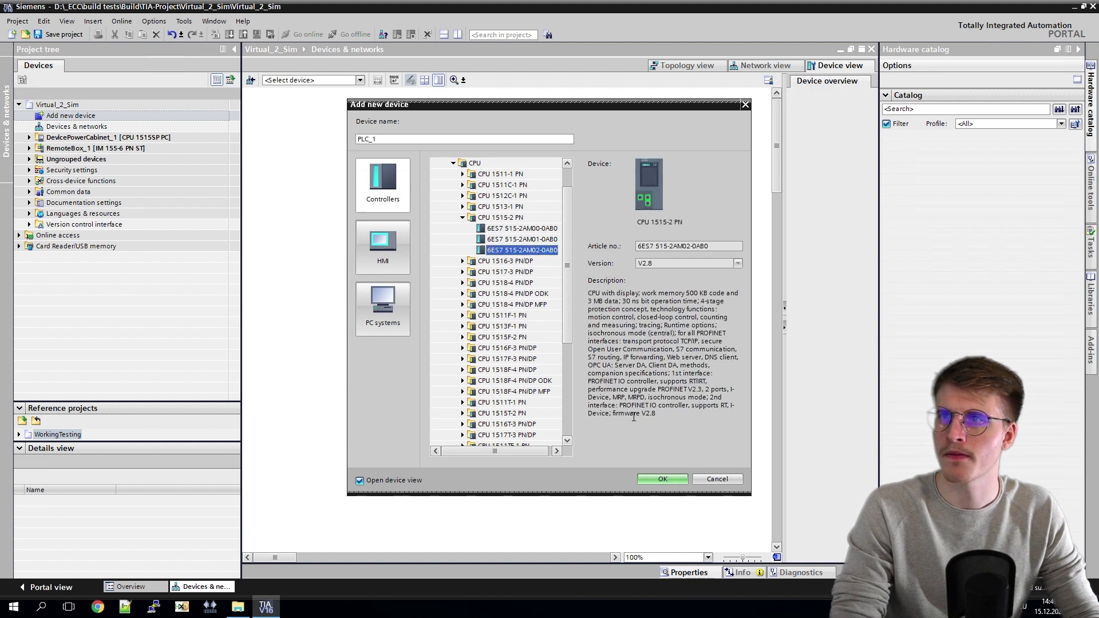
{"action": "left_click", "coordinate": [662, 479]}
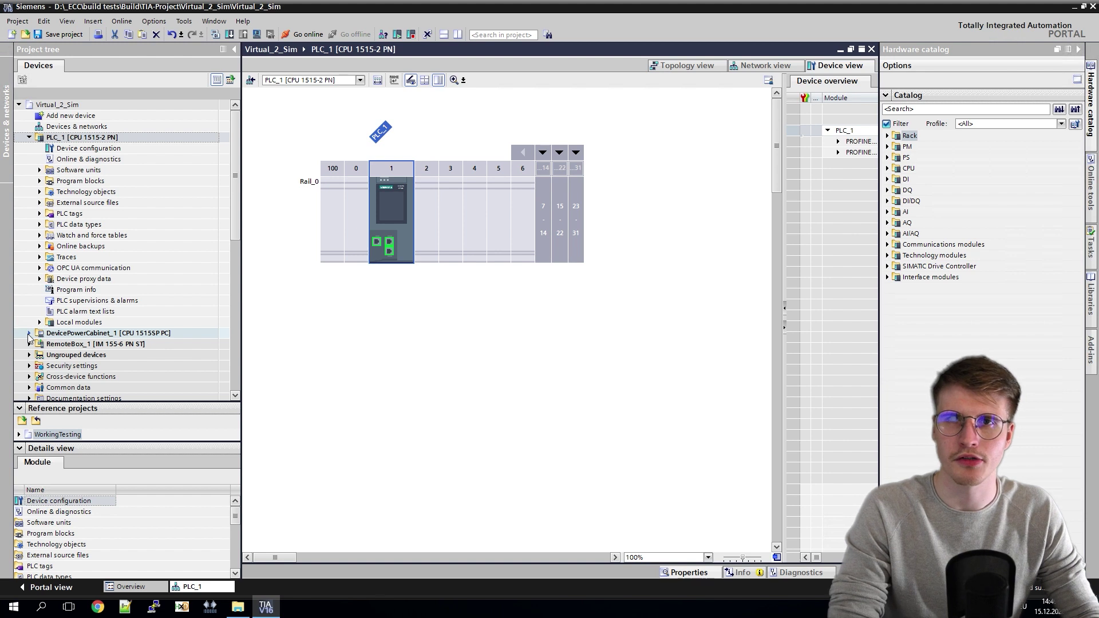
Step: In DevicePowerCabinet_1's Controller, select all PLC data type folders from _Test to 99_HelperFunctions
{"action": "left_click", "coordinate": [29, 333]}
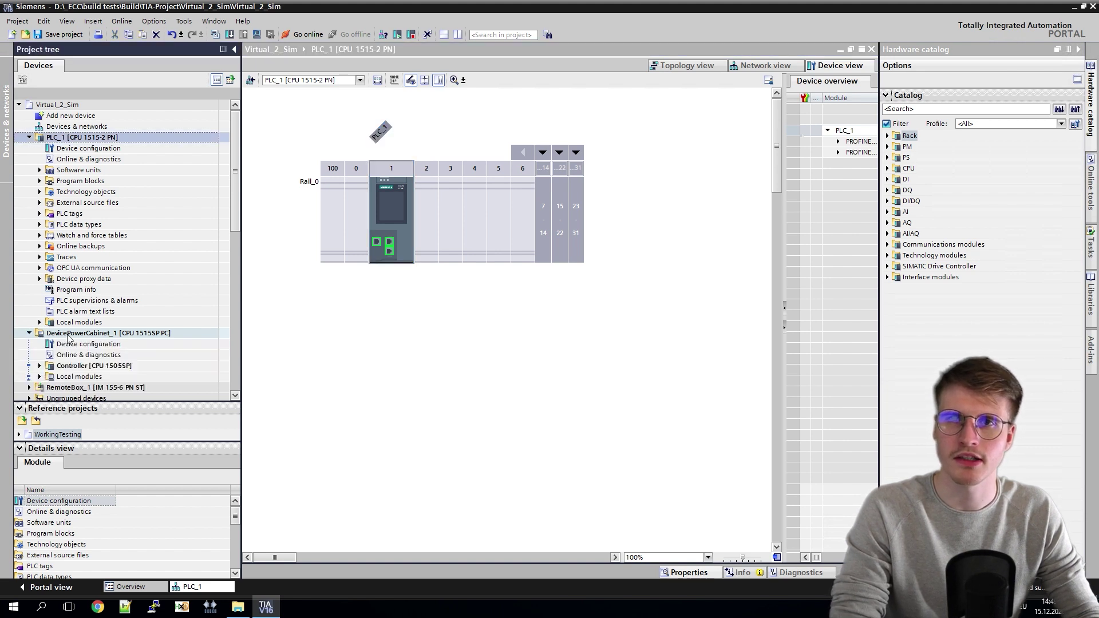
{"action": "scroll", "coordinate": [35, 320], "scroll_direction": "down", "scroll_amount": 2}
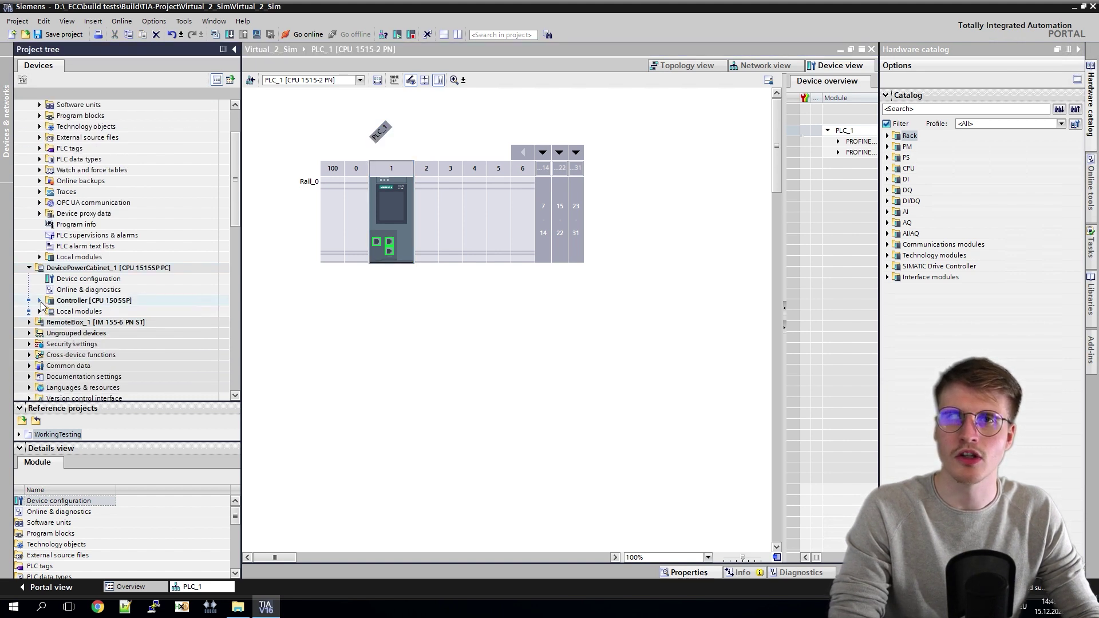
{"action": "left_click", "coordinate": [40, 300]}
{"action": "scroll", "coordinate": [45, 317], "scroll_direction": "down", "scroll_amount": 2}
{"action": "left_click", "coordinate": [48, 322]}
{"action": "left_click", "coordinate": [49, 313]}
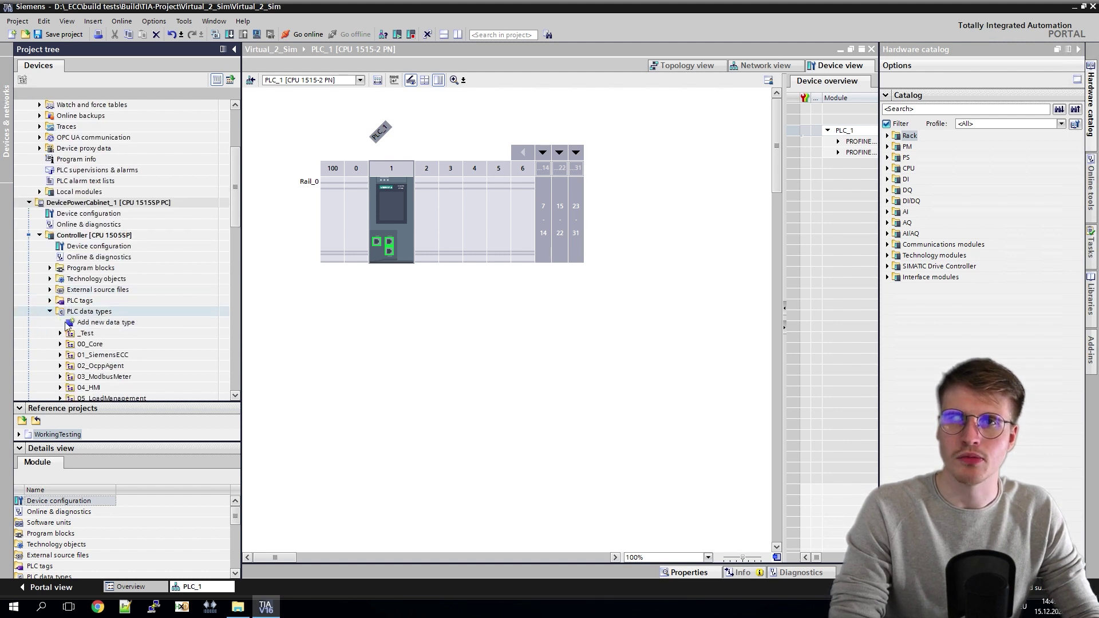
{"action": "left_click", "coordinate": [101, 334]}
{"action": "scroll", "coordinate": [100, 337], "scroll_direction": "down", "scroll_amount": 1}
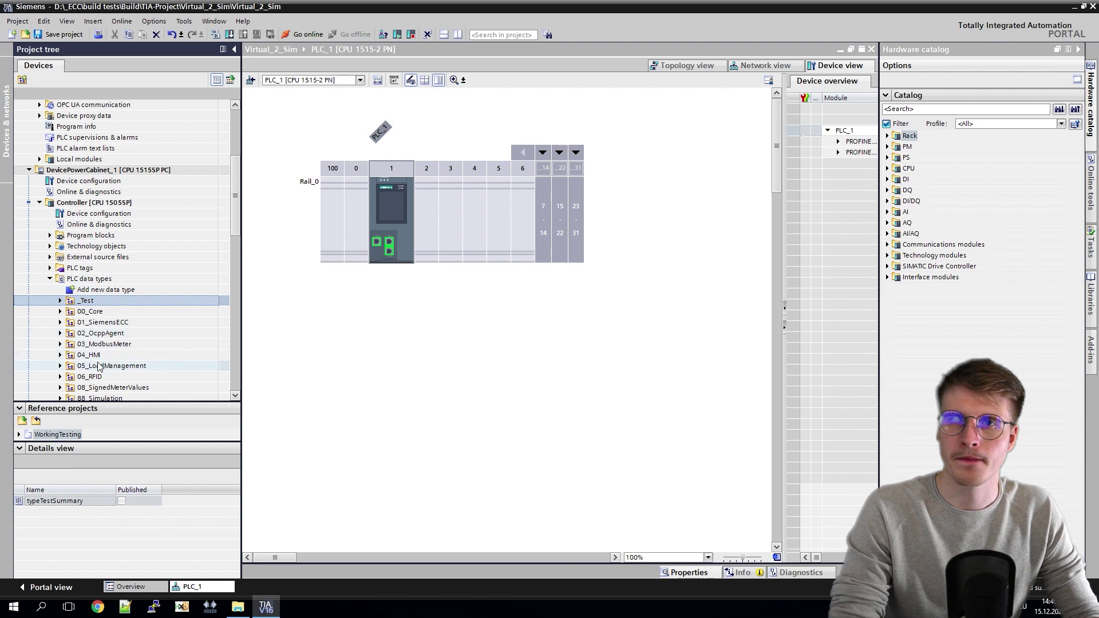
{"action": "scroll", "coordinate": [101, 341], "scroll_direction": "down", "scroll_amount": 2}
{"action": "left_click", "coordinate": [95, 356], "text": "shift"}
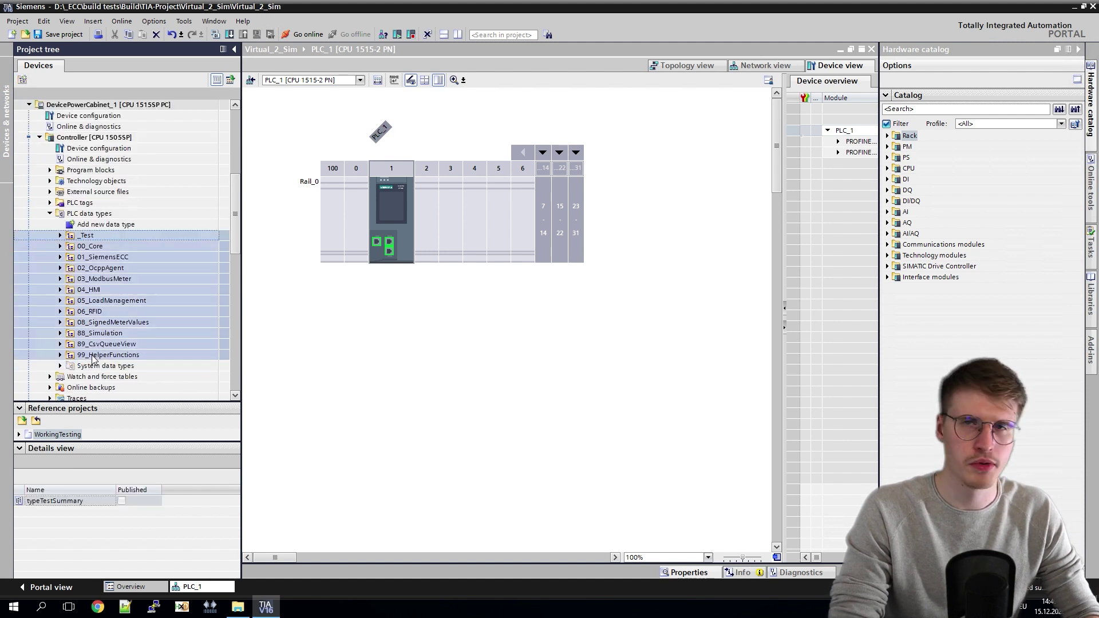
{"action": "scroll", "coordinate": [110, 281], "scroll_direction": "up", "scroll_amount": 7}
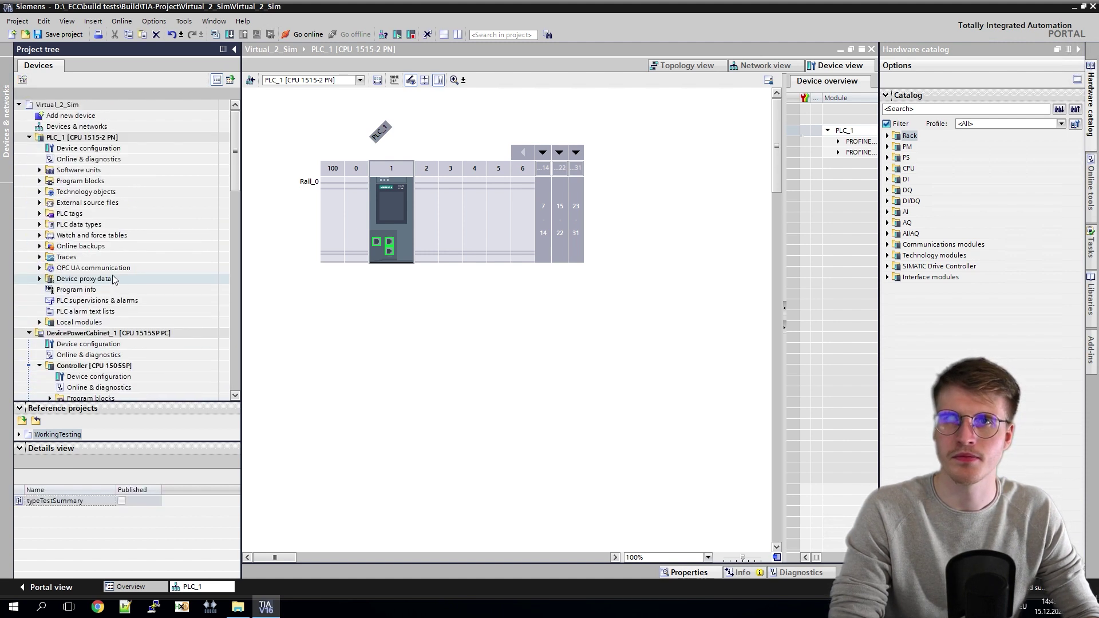
Step: Paste the copied data type folders into PLC_1's PLC data types
{"action": "left_click", "coordinate": [39, 227]}
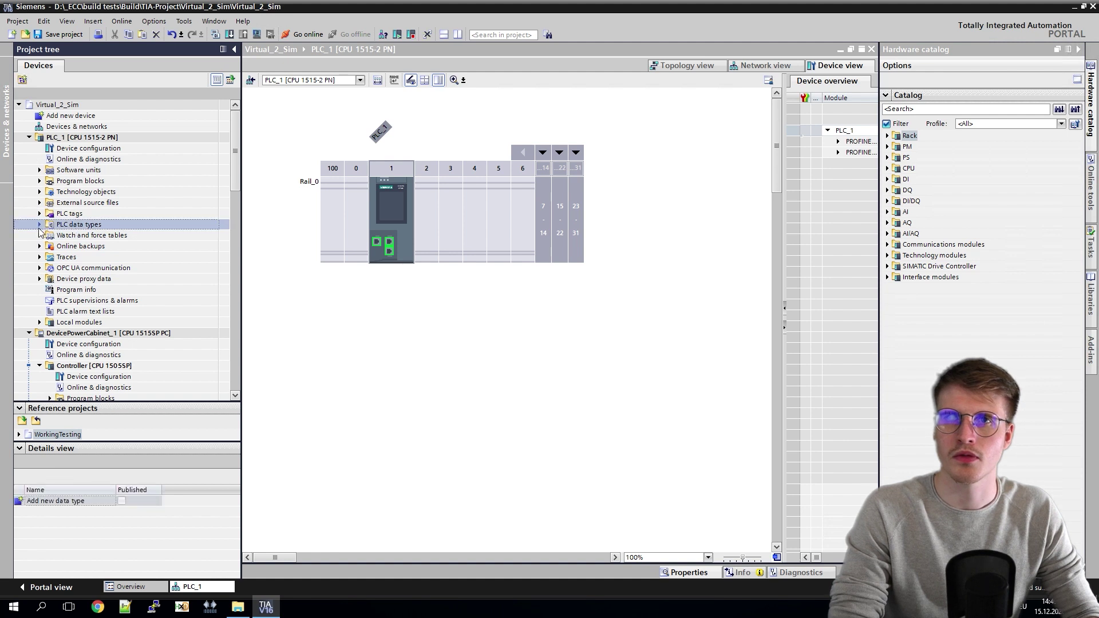
{"action": "left_click", "coordinate": [40, 226]}
{"action": "key", "text": "ctrl+v"}
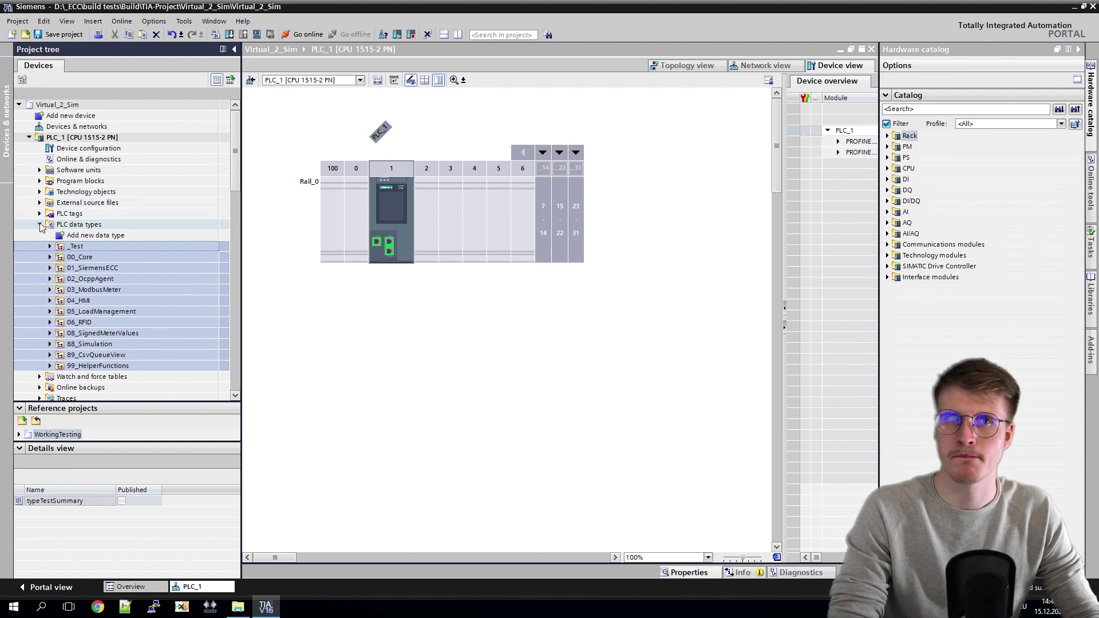
{"action": "left_click", "coordinate": [40, 224]}
Step: Copy the Controller's tag table groups, _Test through User, into PLC_1's PLC tags
{"action": "scroll", "coordinate": [52, 302], "scroll_direction": "down", "scroll_amount": 4}
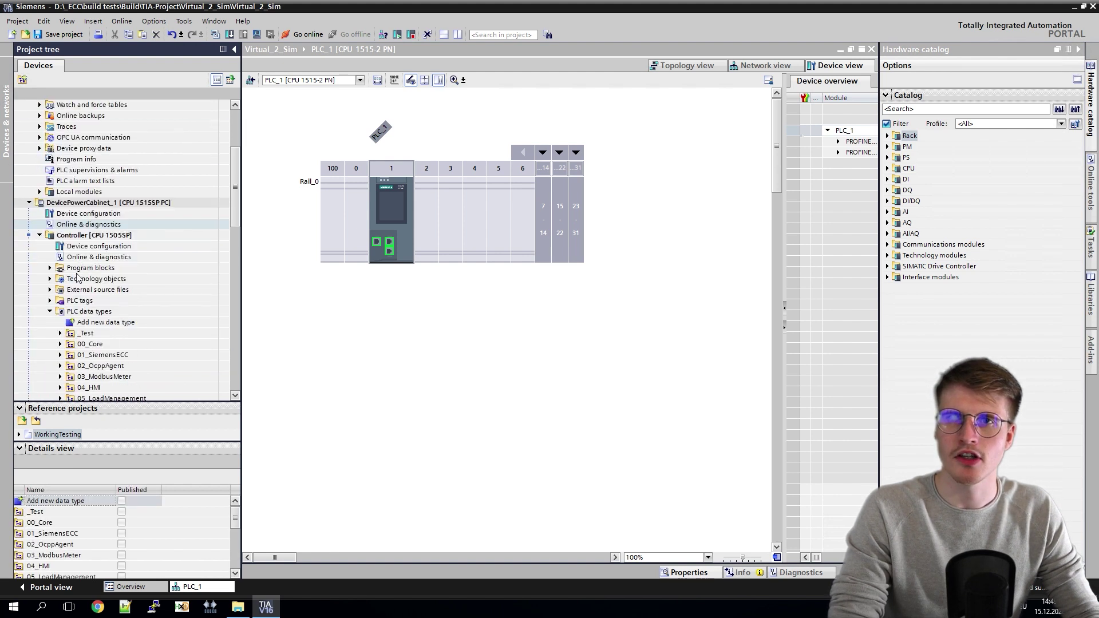
{"action": "left_click", "coordinate": [50, 300]}
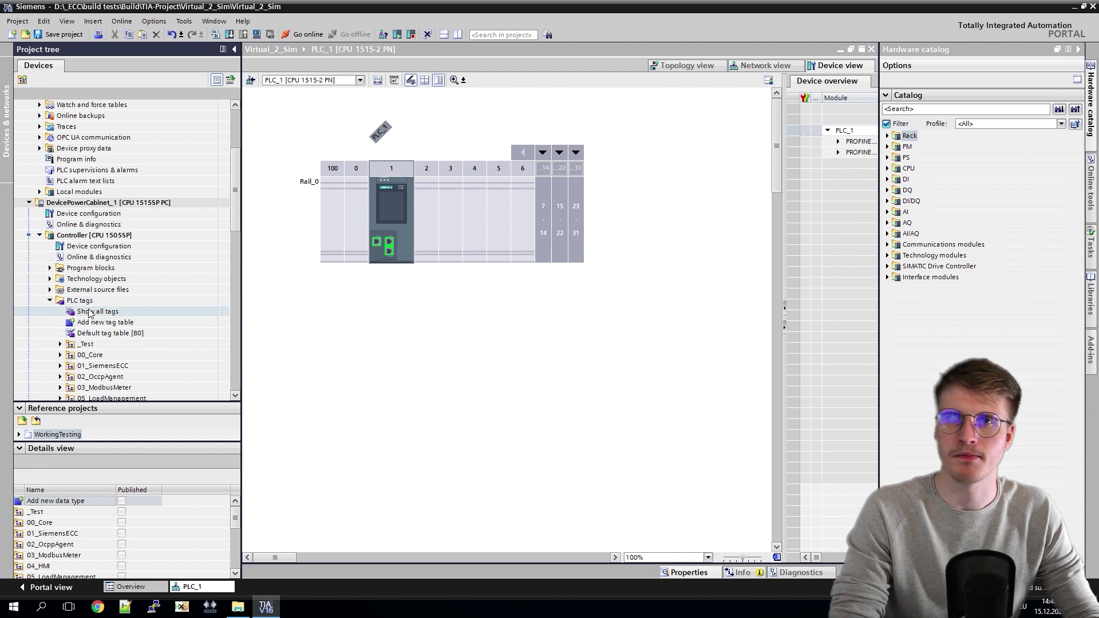
{"action": "left_click", "coordinate": [88, 345]}
{"action": "scroll", "coordinate": [88, 348], "scroll_direction": "down", "scroll_amount": 2}
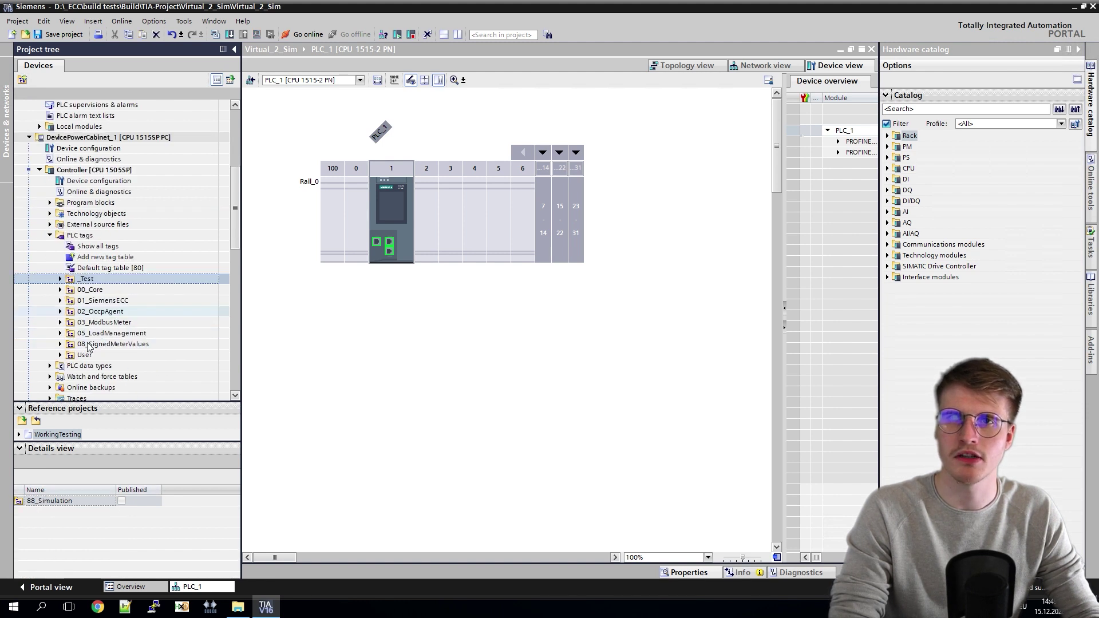
{"action": "left_click", "coordinate": [93, 356], "text": "shift"}
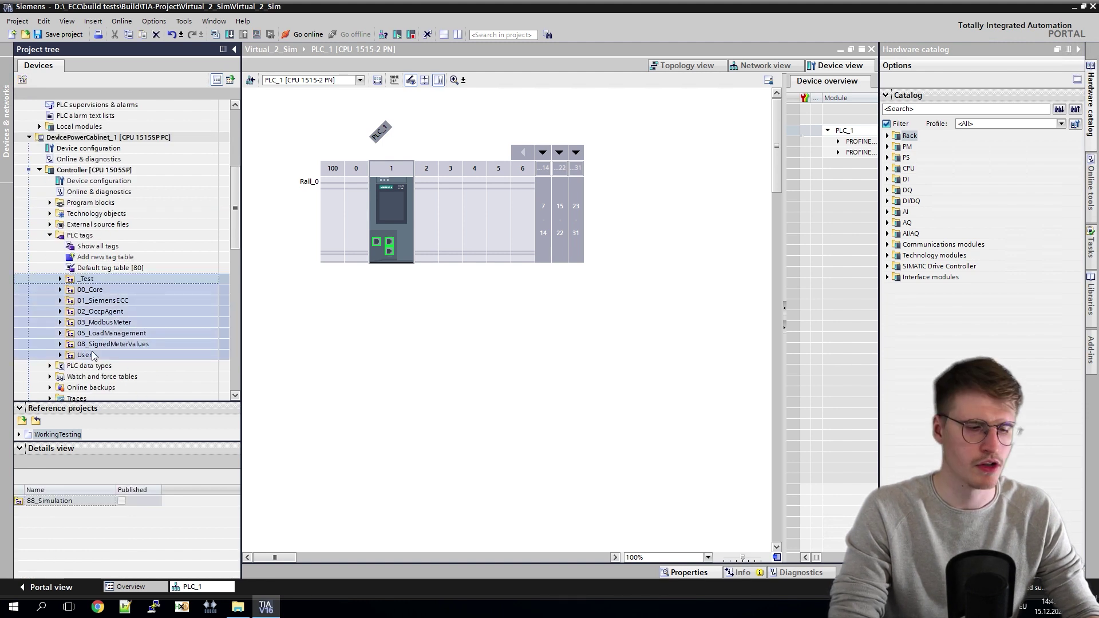
{"action": "scroll", "coordinate": [152, 259], "scroll_direction": "up", "scroll_amount": 6}
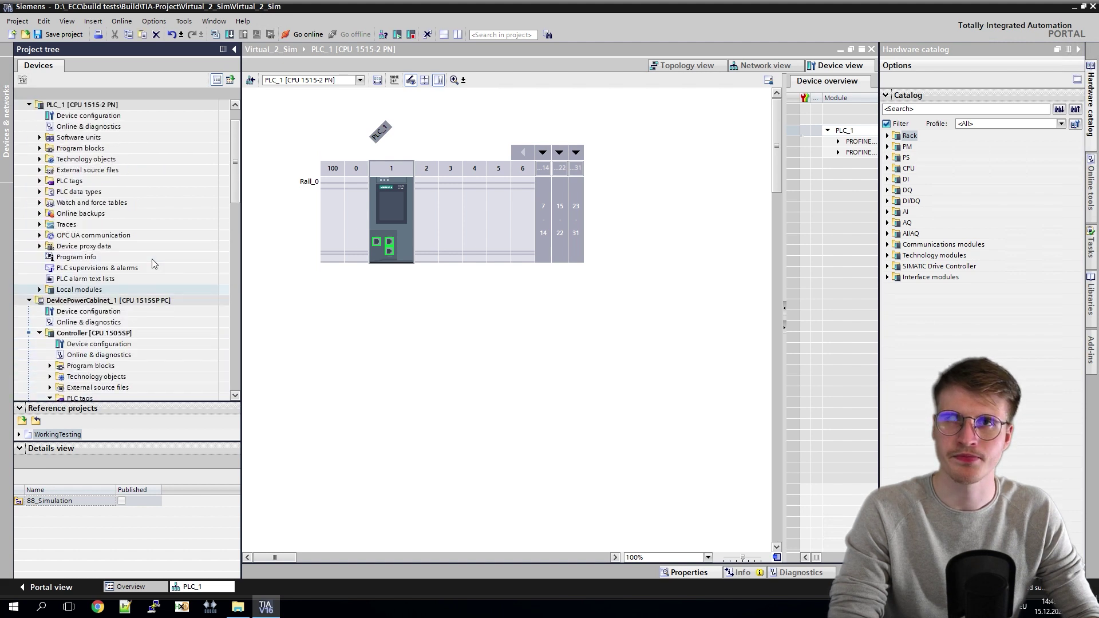
{"action": "left_click", "coordinate": [47, 213]}
{"action": "double_click", "coordinate": [68, 215]}
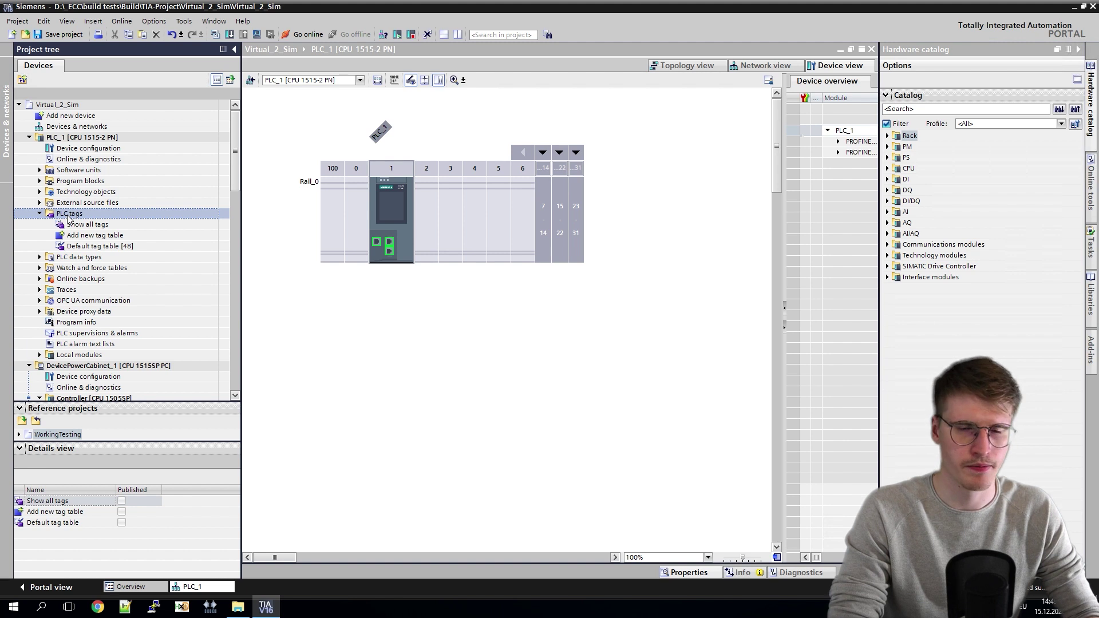
{"action": "key", "text": "ctrl+v"}
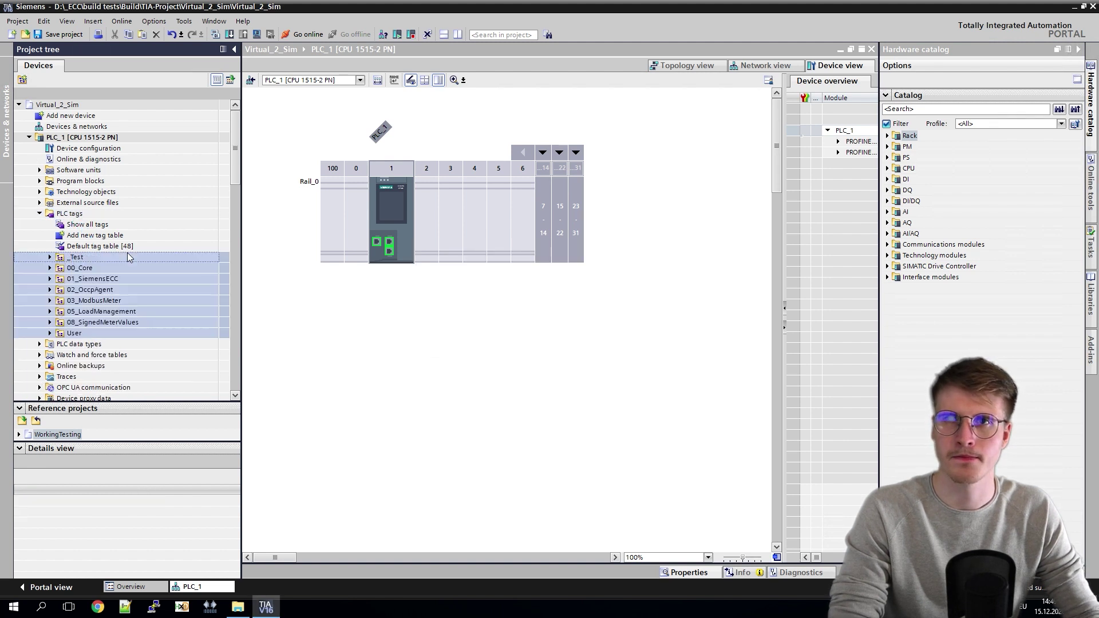
{"action": "scroll", "coordinate": [123, 258], "scroll_direction": "down", "scroll_amount": 6}
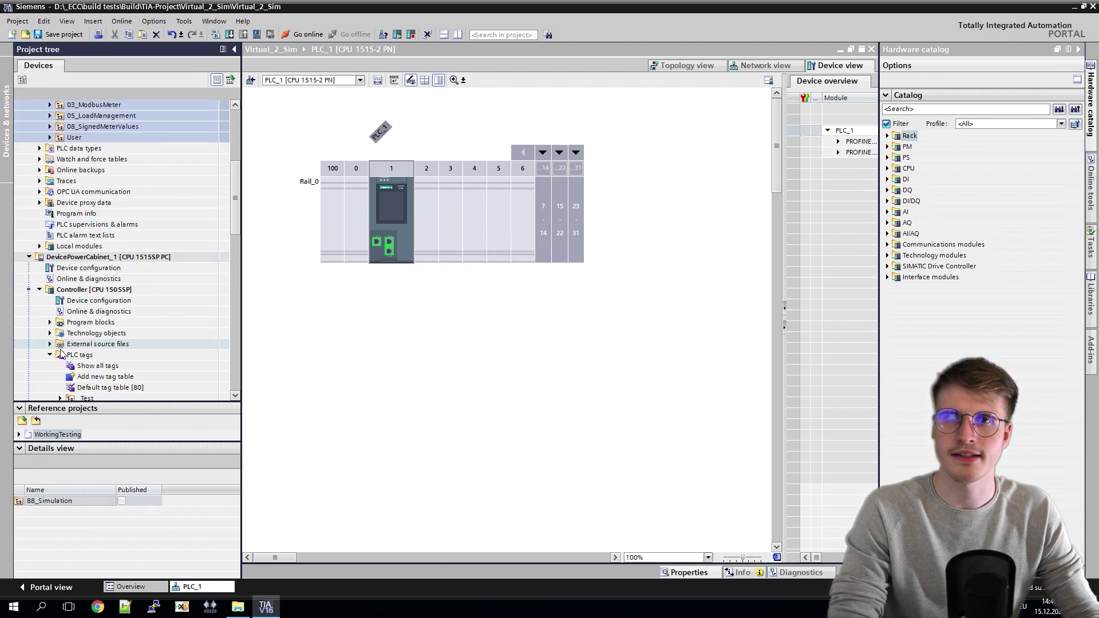
Step: Copy the Controller's blocks, Main through 99_HelperFunctions, into PLC_1's program blocks, replacing existing objects
{"action": "left_click", "coordinate": [49, 322]}
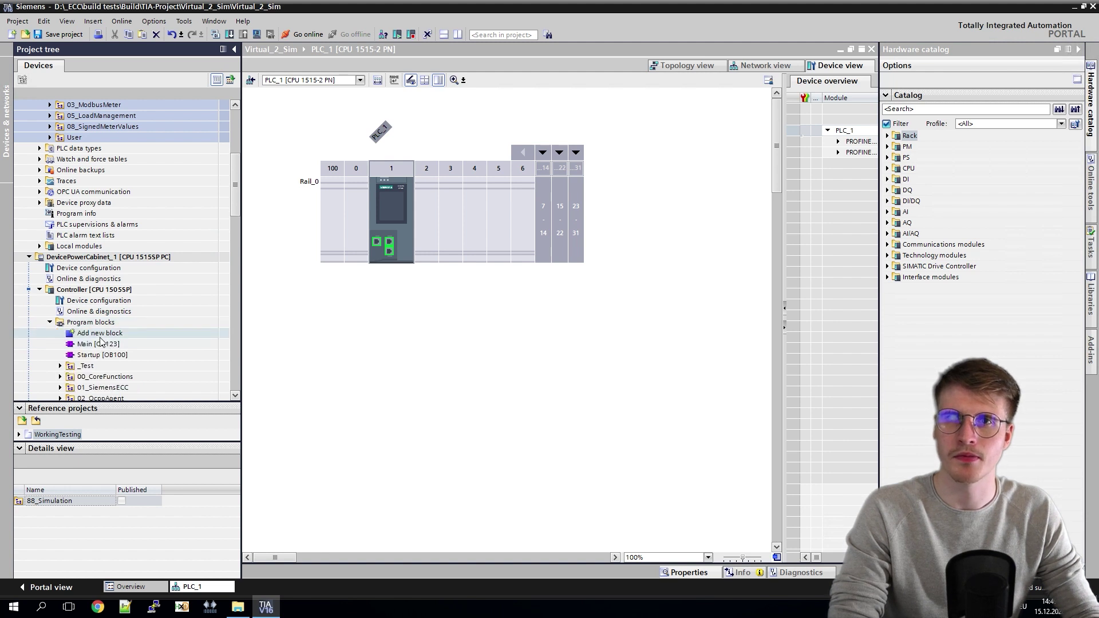
{"action": "left_click", "coordinate": [92, 346]}
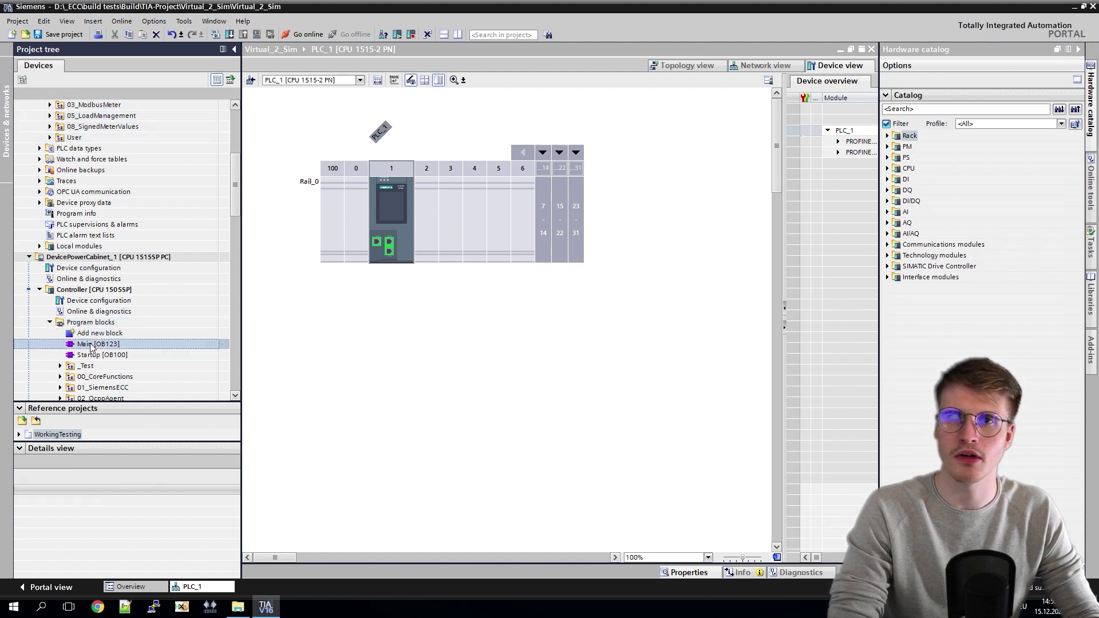
{"action": "scroll", "coordinate": [95, 343], "scroll_direction": "down", "scroll_amount": 5}
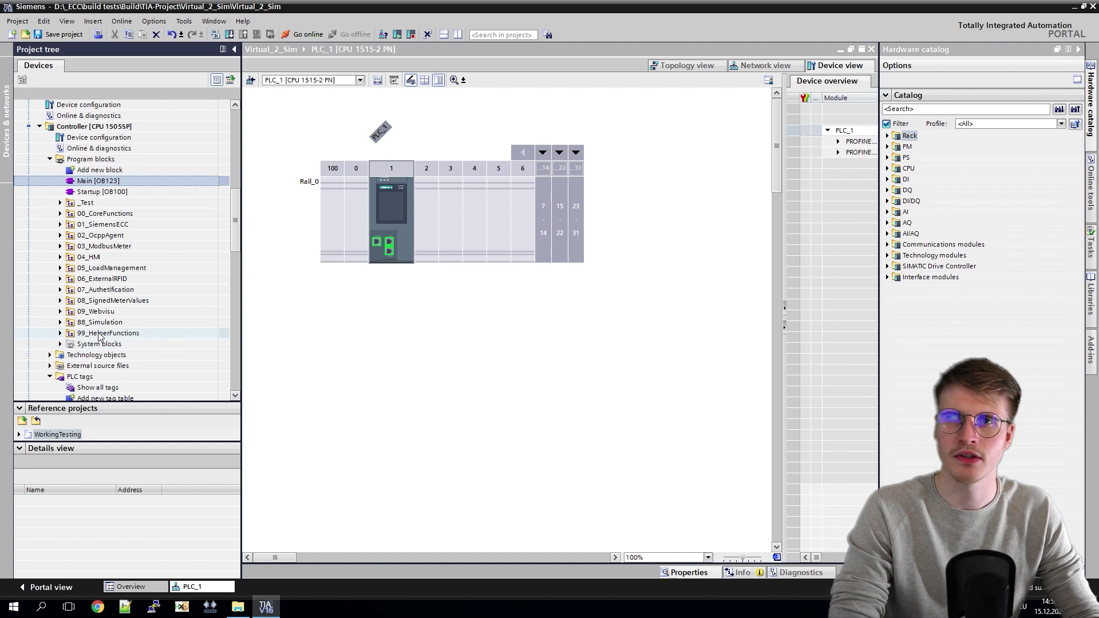
{"action": "left_click", "coordinate": [99, 333], "text": "shift"}
{"action": "scroll", "coordinate": [133, 275], "scroll_direction": "up", "scroll_amount": 7}
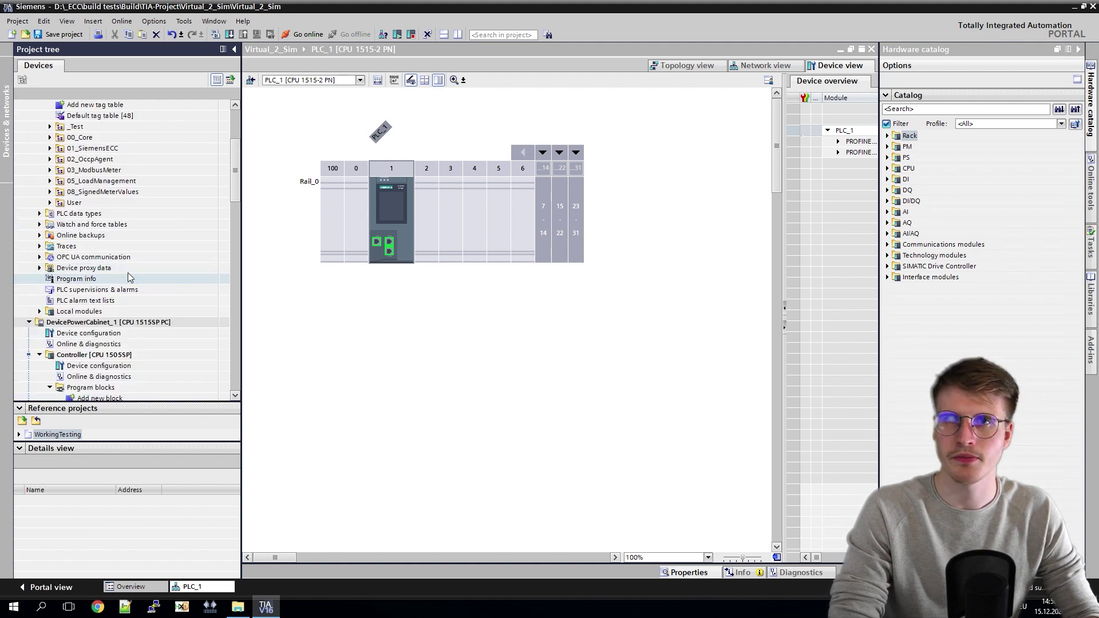
{"action": "scroll", "coordinate": [133, 275], "scroll_direction": "up", "scroll_amount": 4}
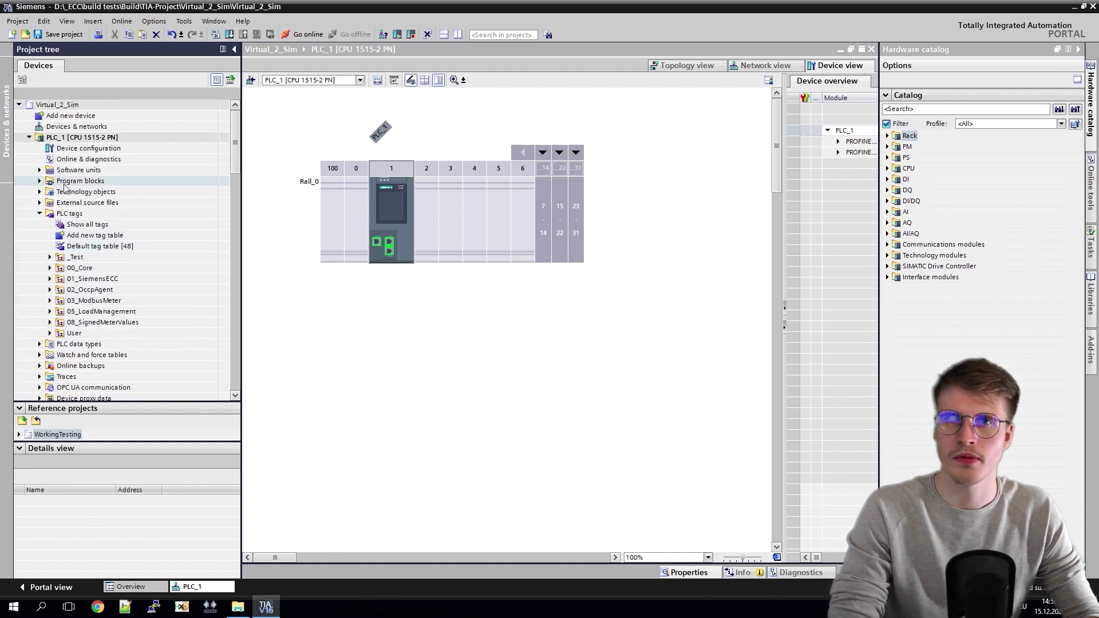
{"action": "left_click", "coordinate": [40, 181]}
{"action": "left_click", "coordinate": [58, 182]}
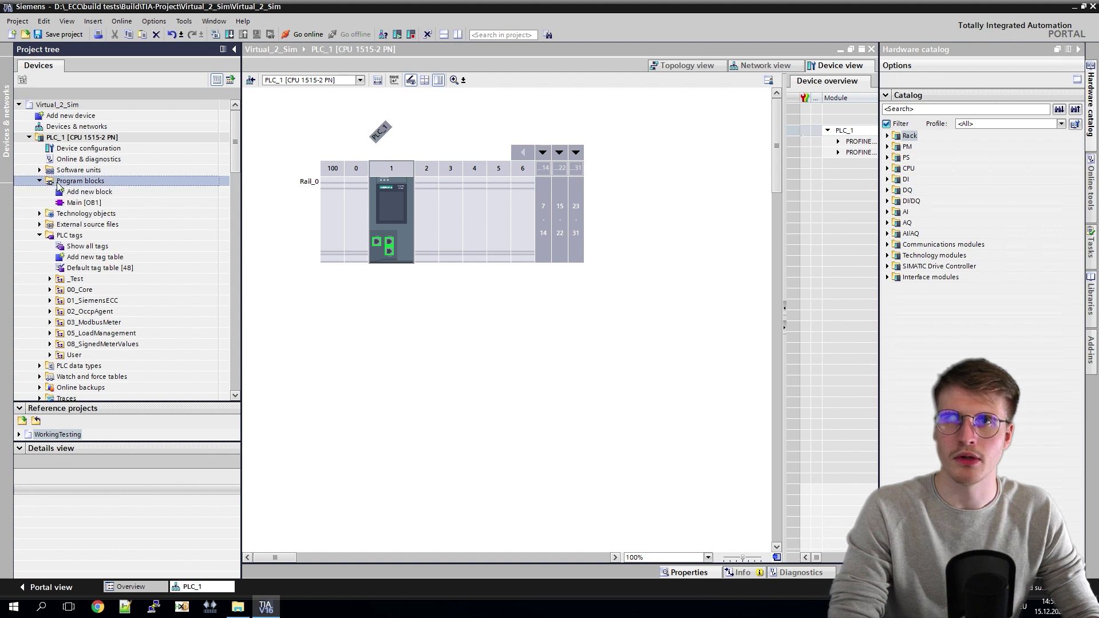
{"action": "key", "text": "ctrl+v"}
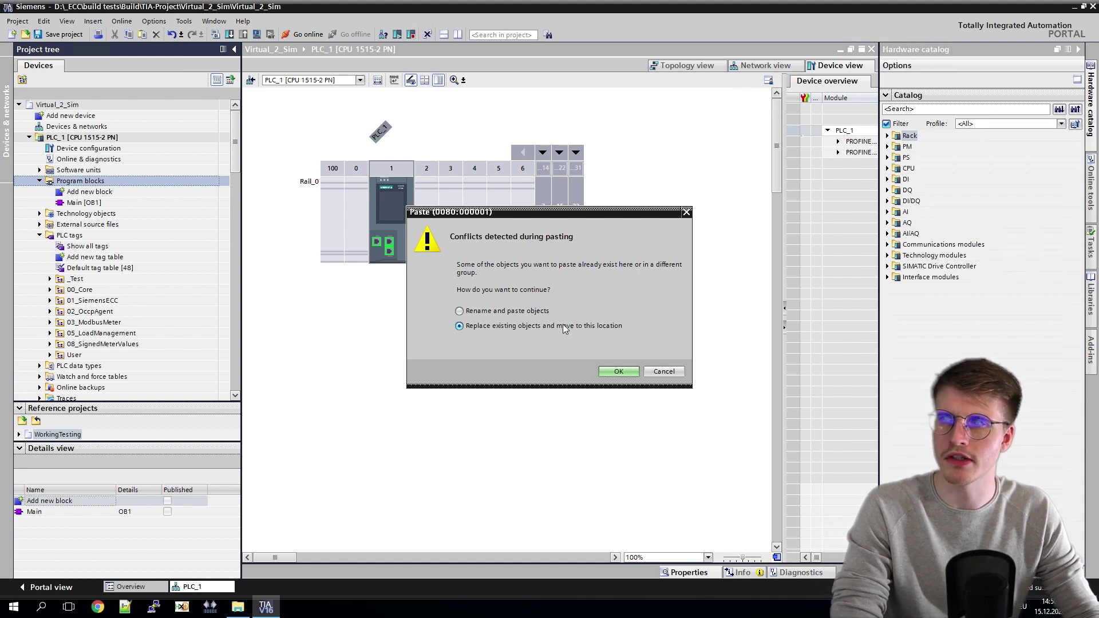
{"action": "left_click", "coordinate": [617, 372]}
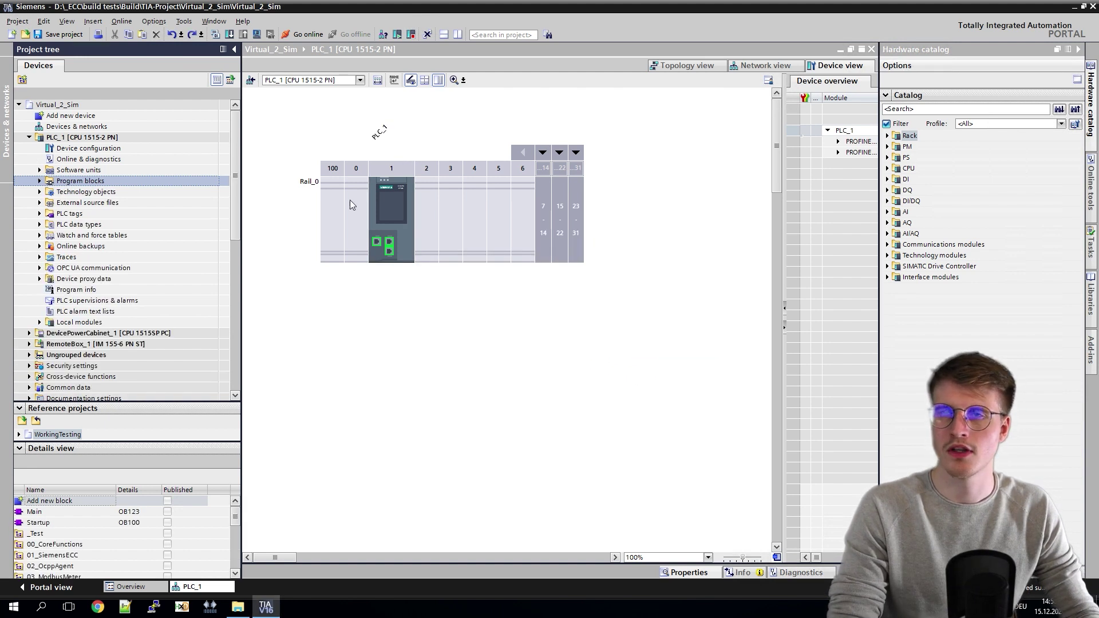
{"action": "left_click", "coordinate": [39, 214]}
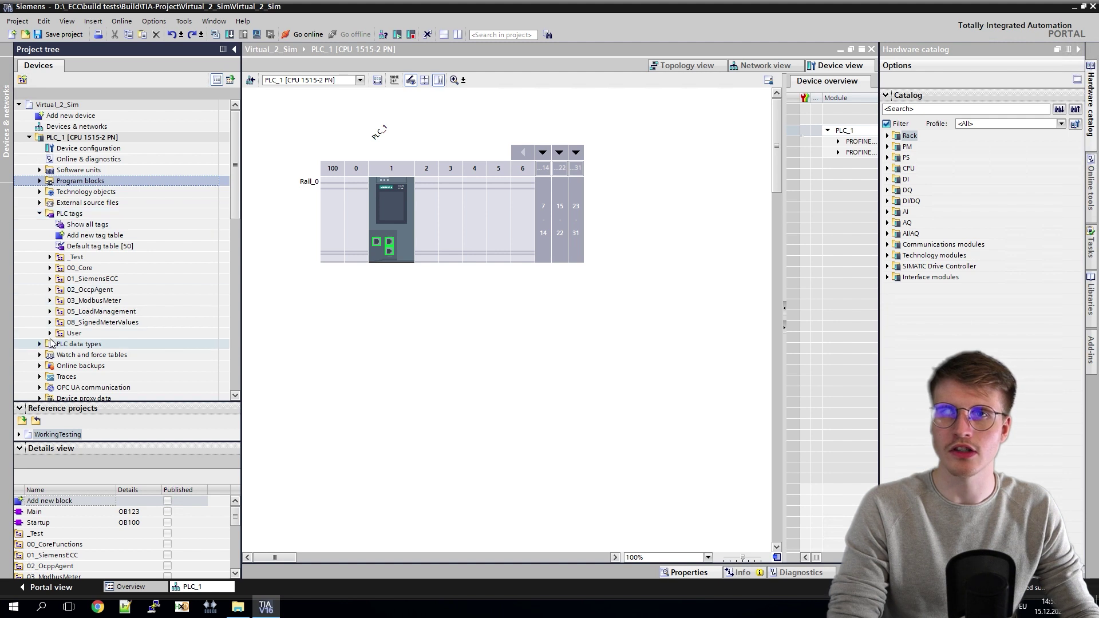
{"action": "left_click", "coordinate": [50, 334]}
{"action": "double_click", "coordinate": [91, 345]}
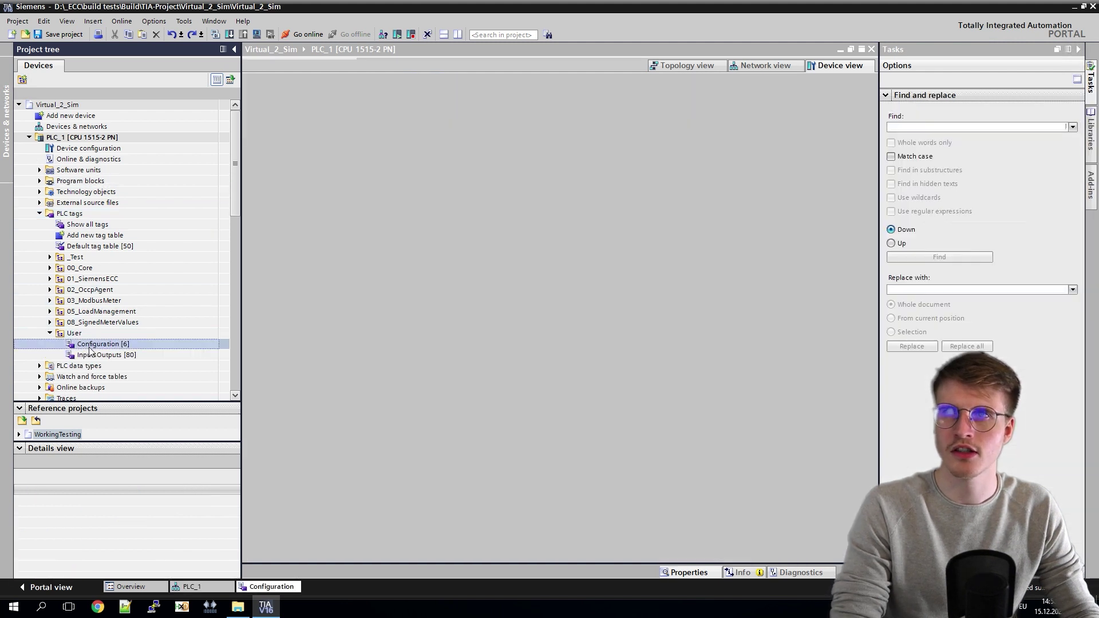
{"action": "left_click", "coordinate": [833, 67]}
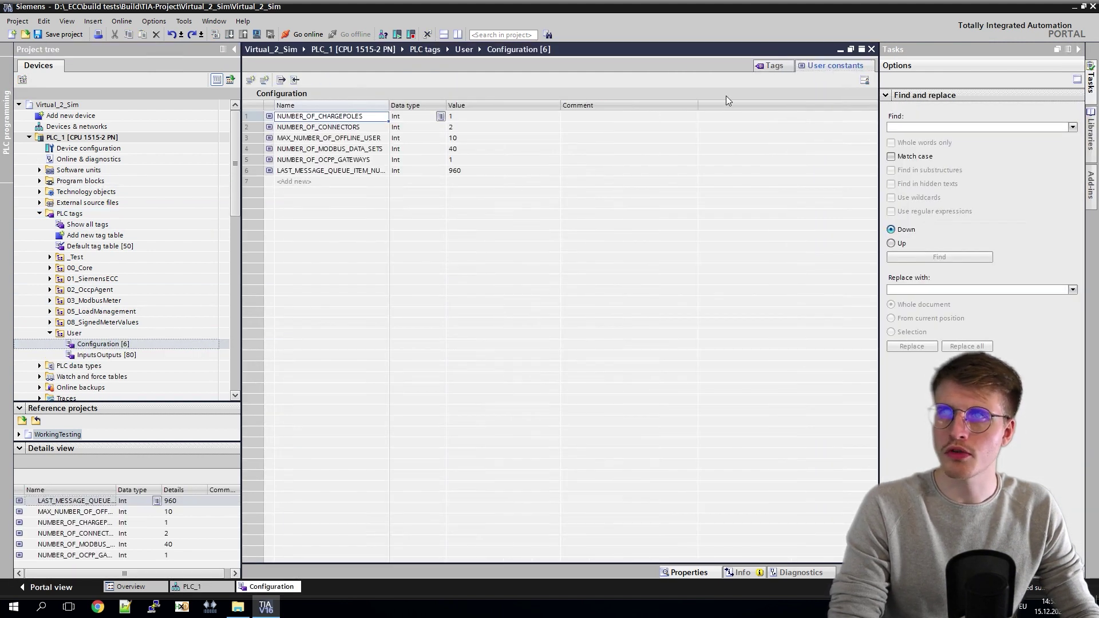
{"action": "left_click", "coordinate": [463, 118]}
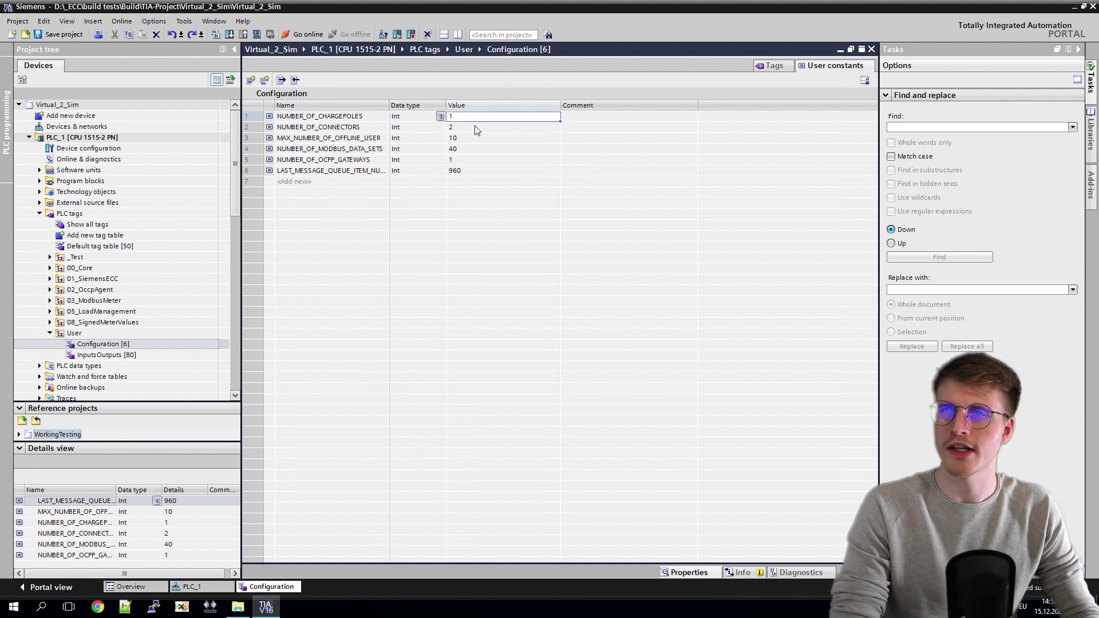
{"action": "left_click", "coordinate": [476, 128]}
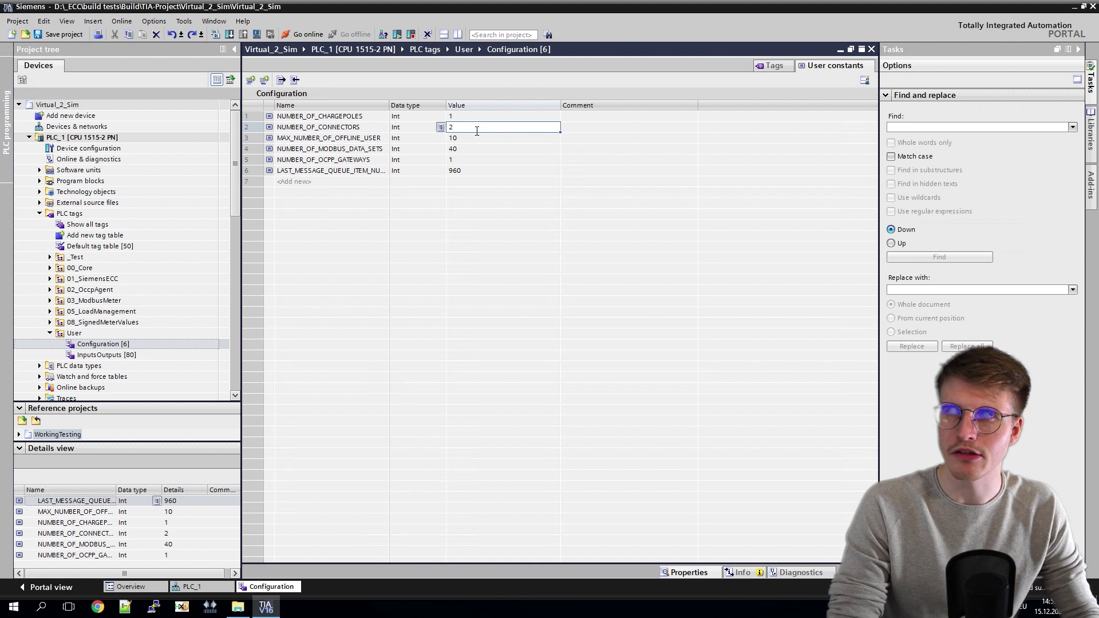
{"action": "left_click", "coordinate": [473, 118]}
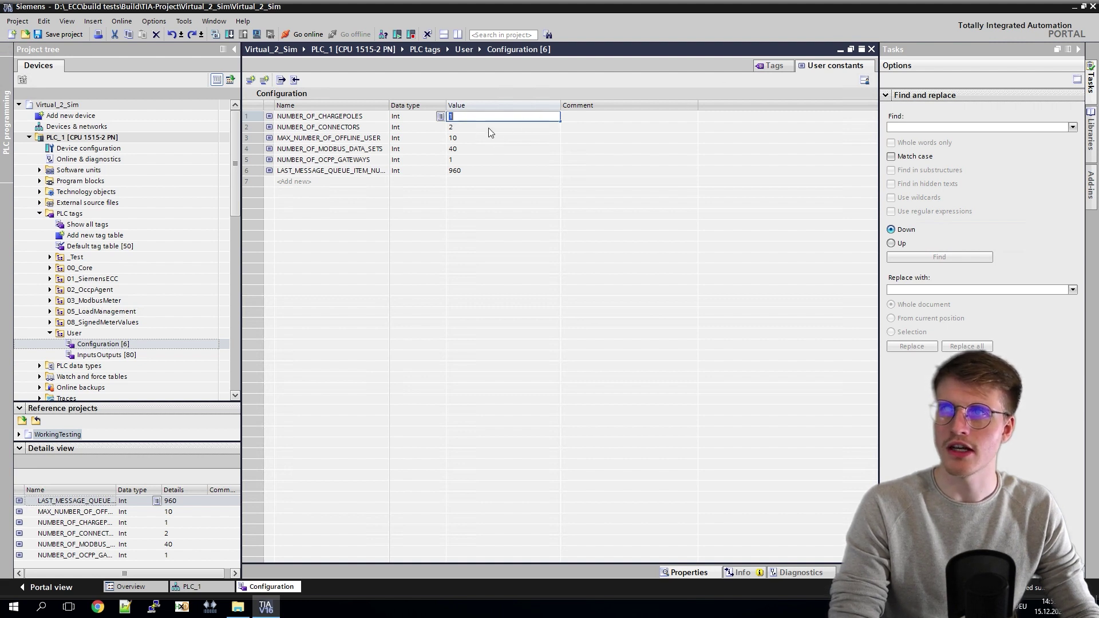
{"action": "left_click", "coordinate": [476, 130]}
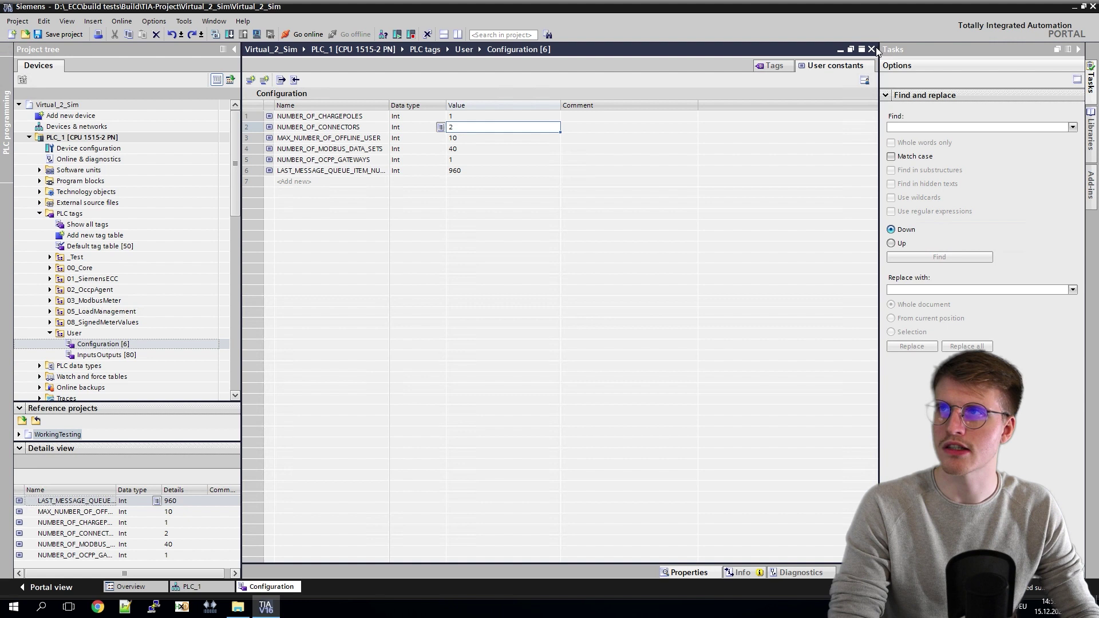
{"action": "left_click", "coordinate": [872, 49]}
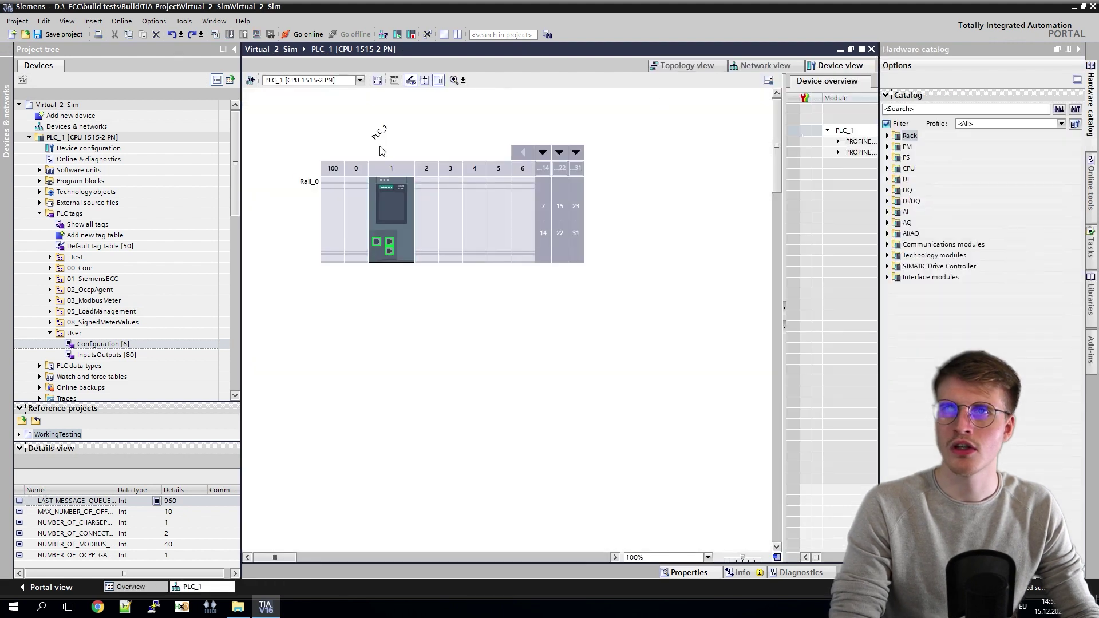
Step: Open ECCSuiteConfigStartup [FC54] from Program blocks > 00_CoreFunctions
{"action": "left_click", "coordinate": [325, 156]}
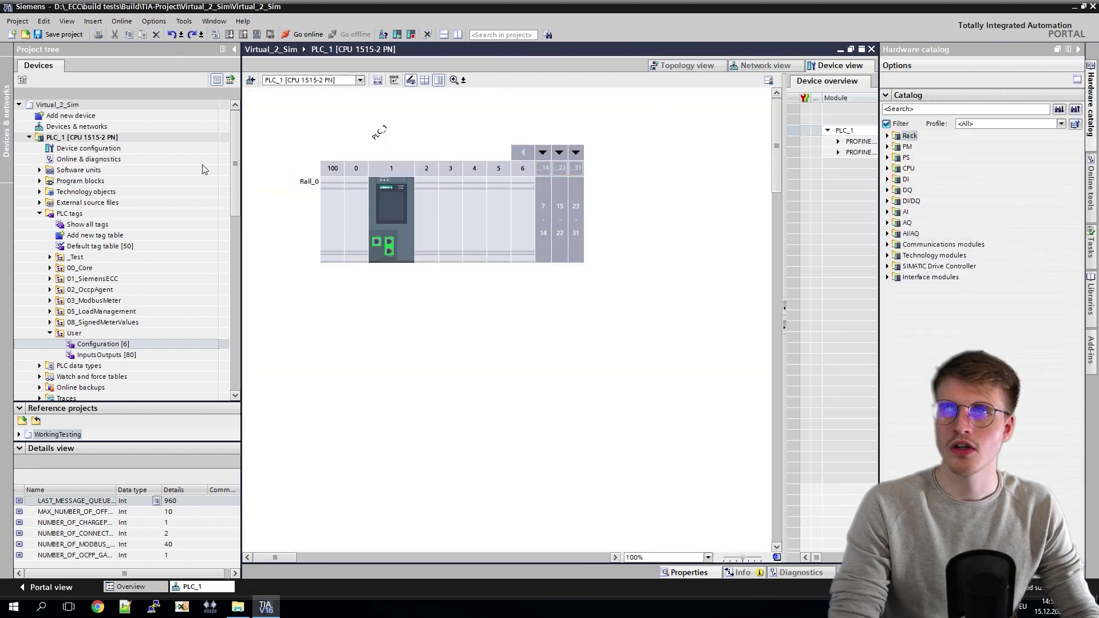
{"action": "left_click", "coordinate": [40, 181]}
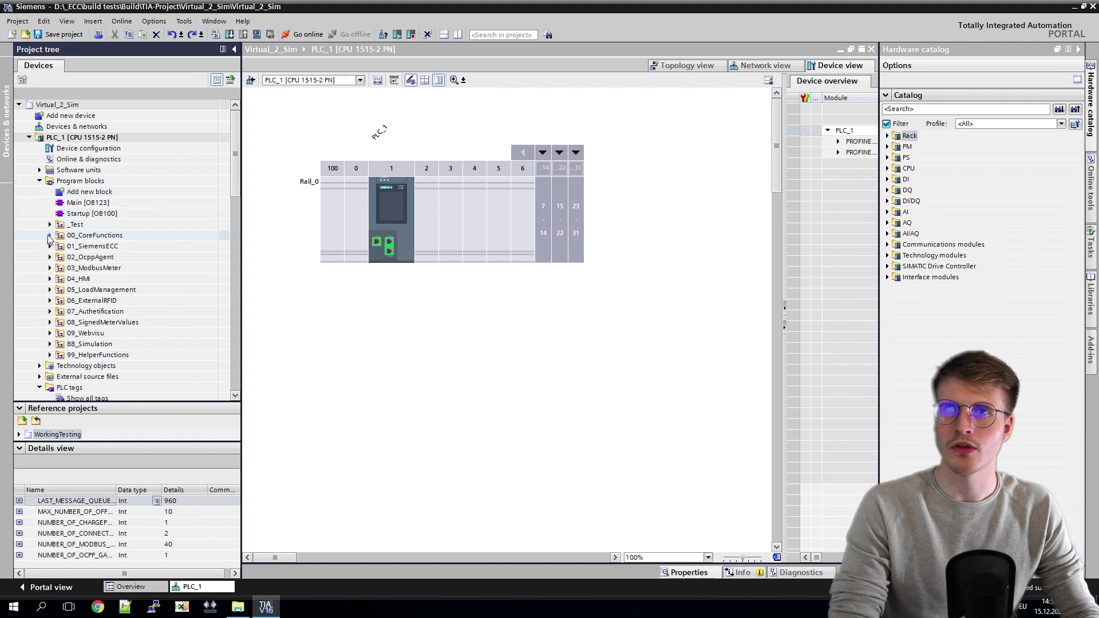
{"action": "left_click", "coordinate": [50, 235]}
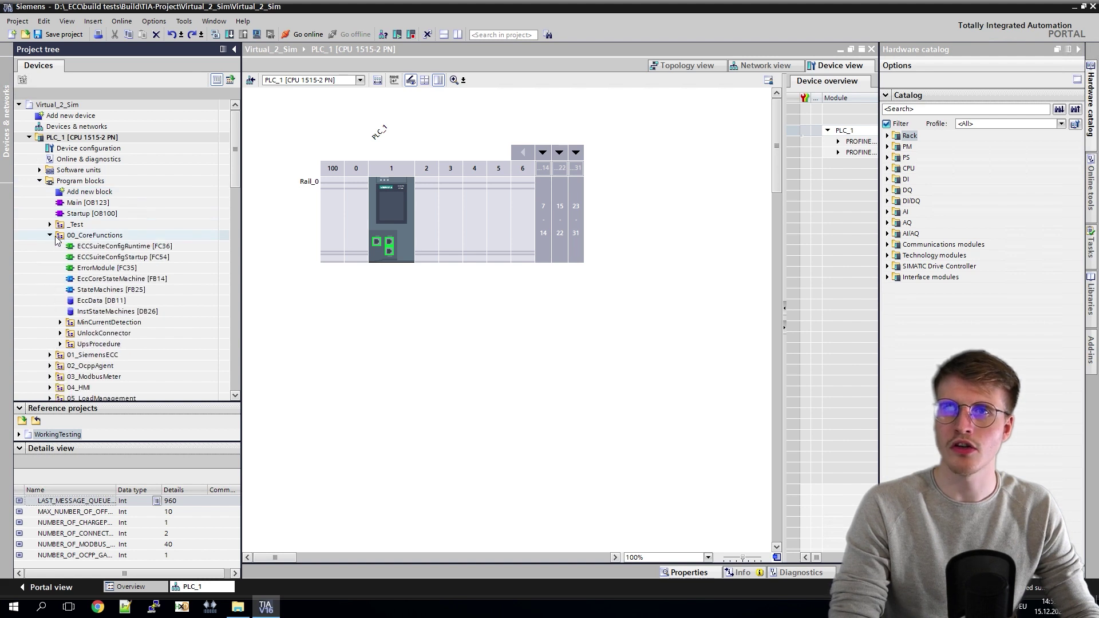
{"action": "left_click", "coordinate": [102, 259]}
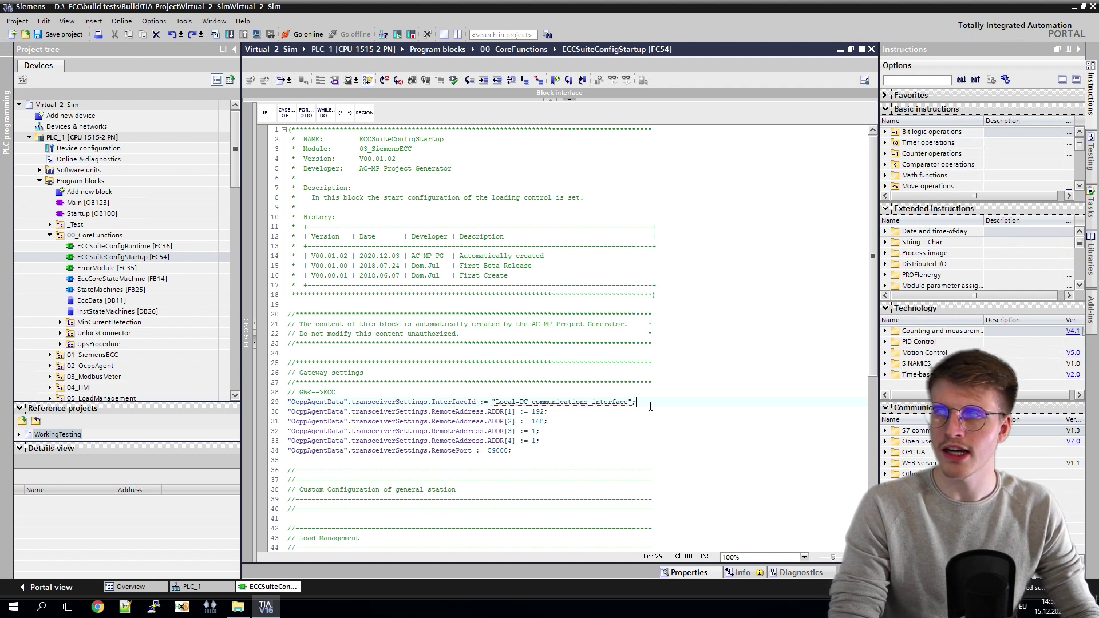
Step: Comment out the gateway InterfaceId assignment on line 29 with //
{"action": "double_click", "coordinate": [611, 403]}
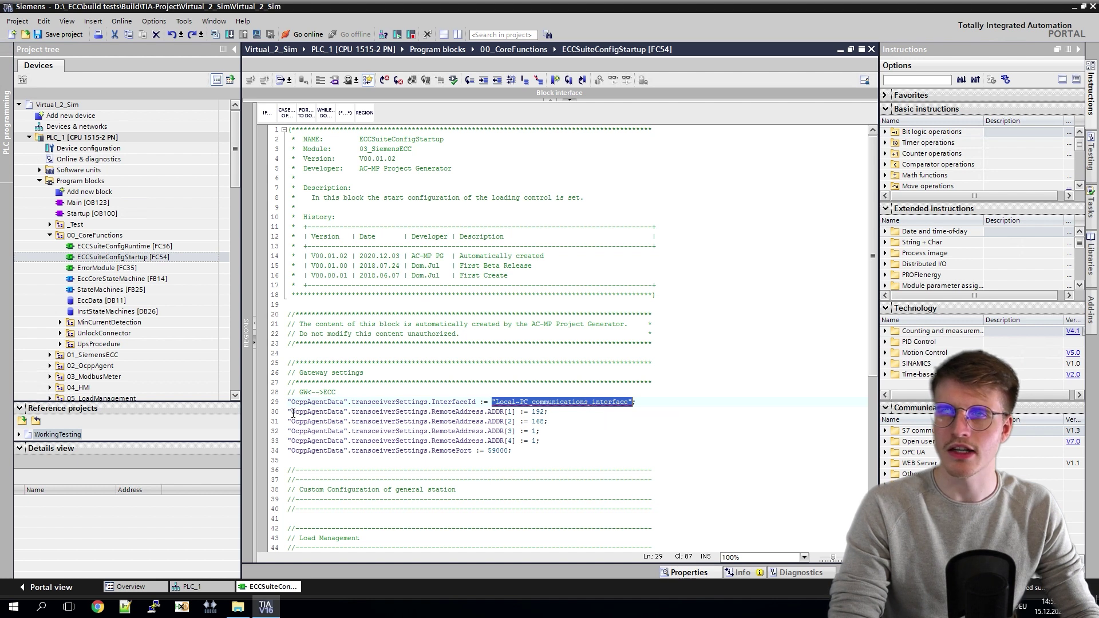
{"action": "key", "text": "Home"}
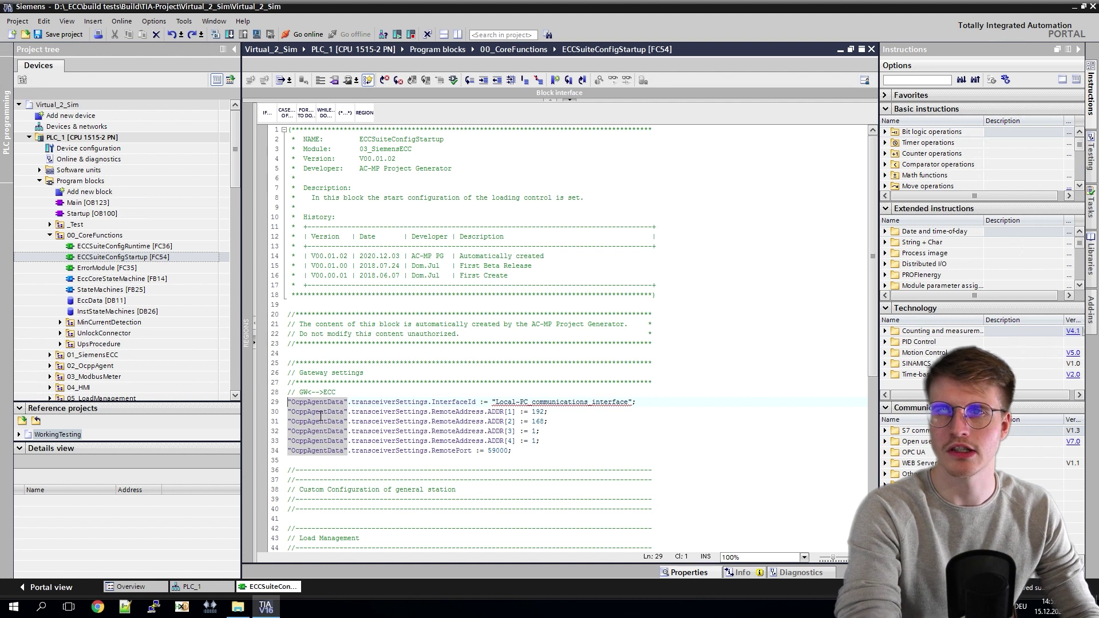
{"action": "type", "text": "//"}
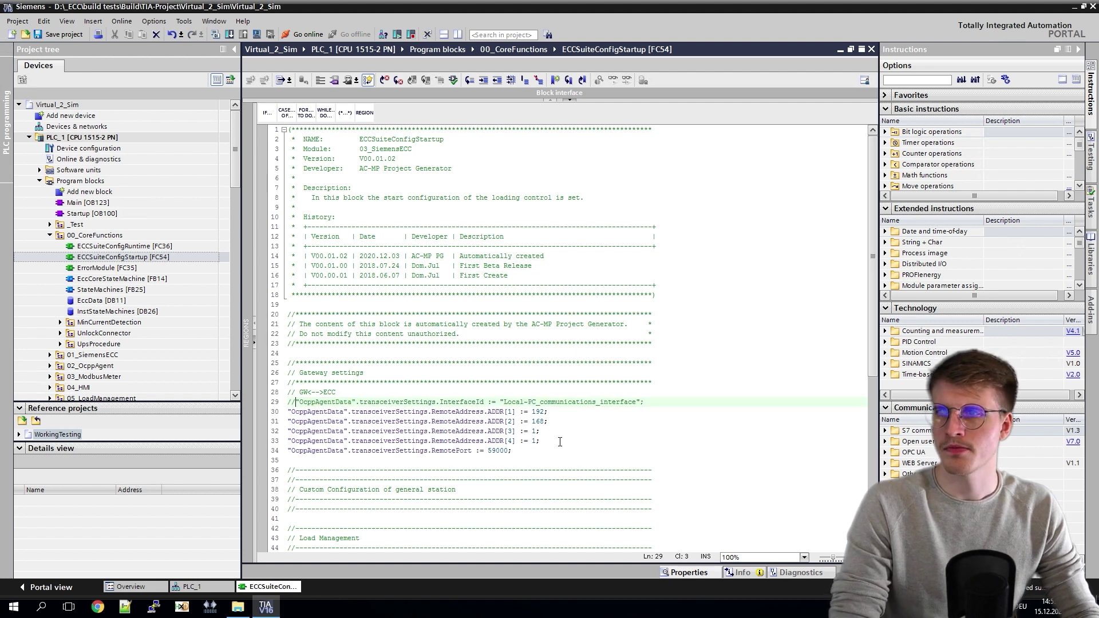
{"action": "left_click", "coordinate": [600, 421]}
{"action": "scroll", "coordinate": [600, 418], "scroll_direction": "down", "scroll_amount": 7}
Step: Change the loginType on line 70 from "AUTH_TYPE_OCPP" to "AUTH_TYPE_LOCAL"
{"action": "scroll", "coordinate": [620, 407], "scroll_direction": "down", "scroll_amount": 3}
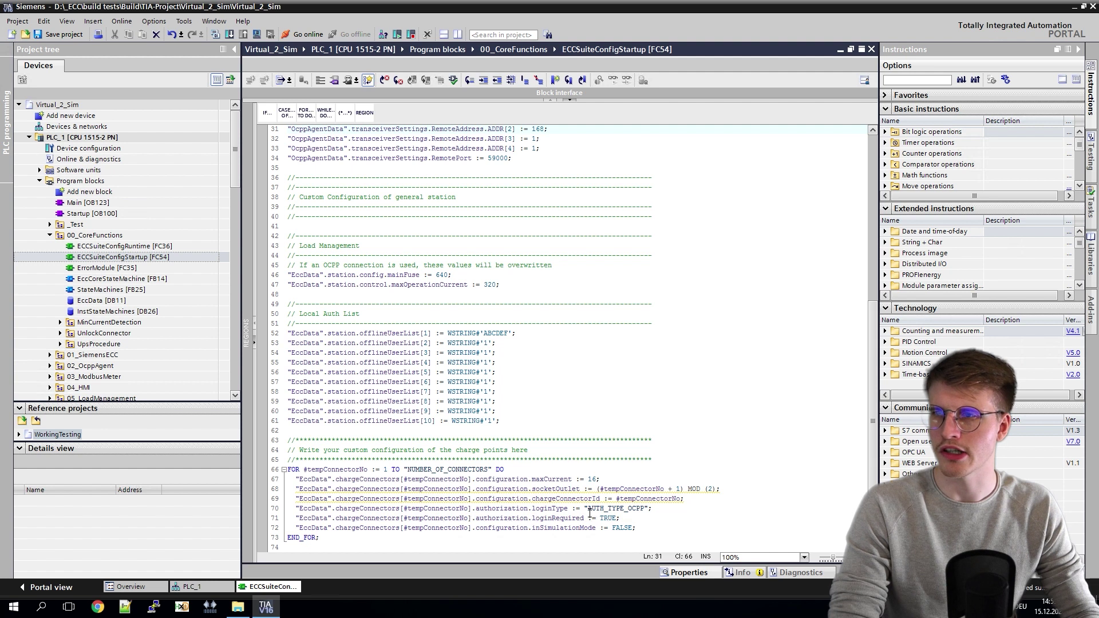
{"action": "left_click_drag", "start_coordinate": [590, 513], "coordinate": [603, 510]}
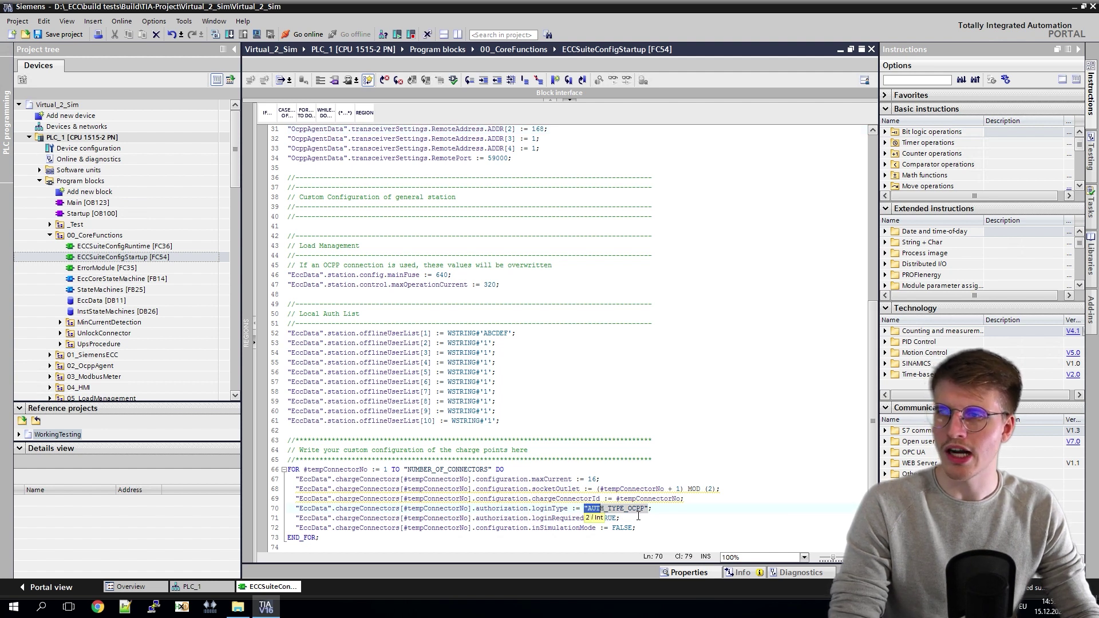
{"action": "double_click", "coordinate": [637, 512]}
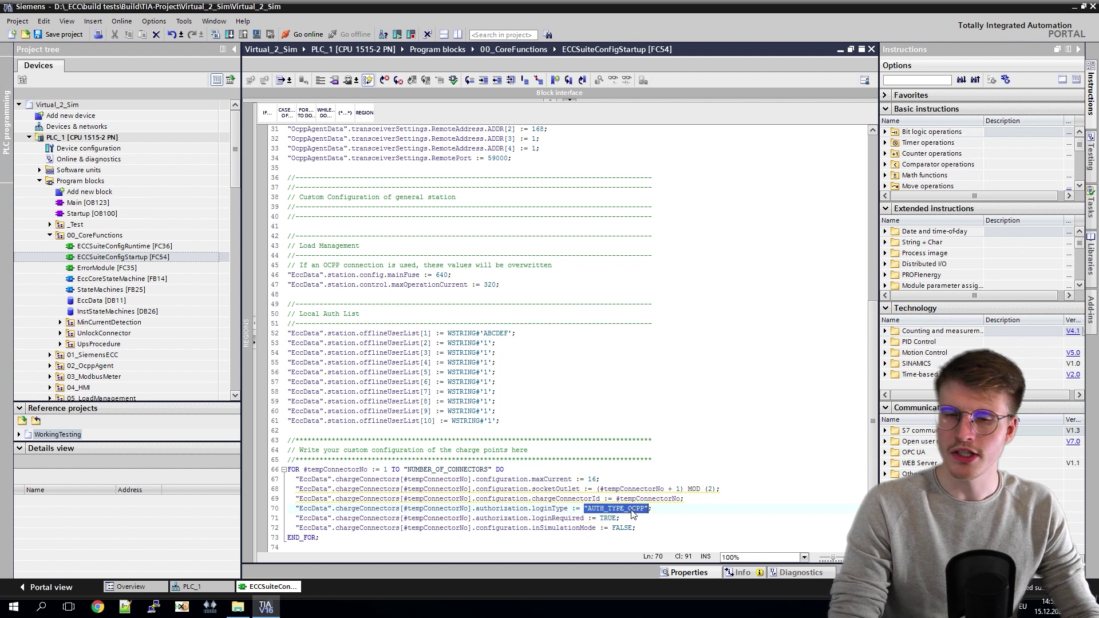
{"action": "type", "text": "A"}
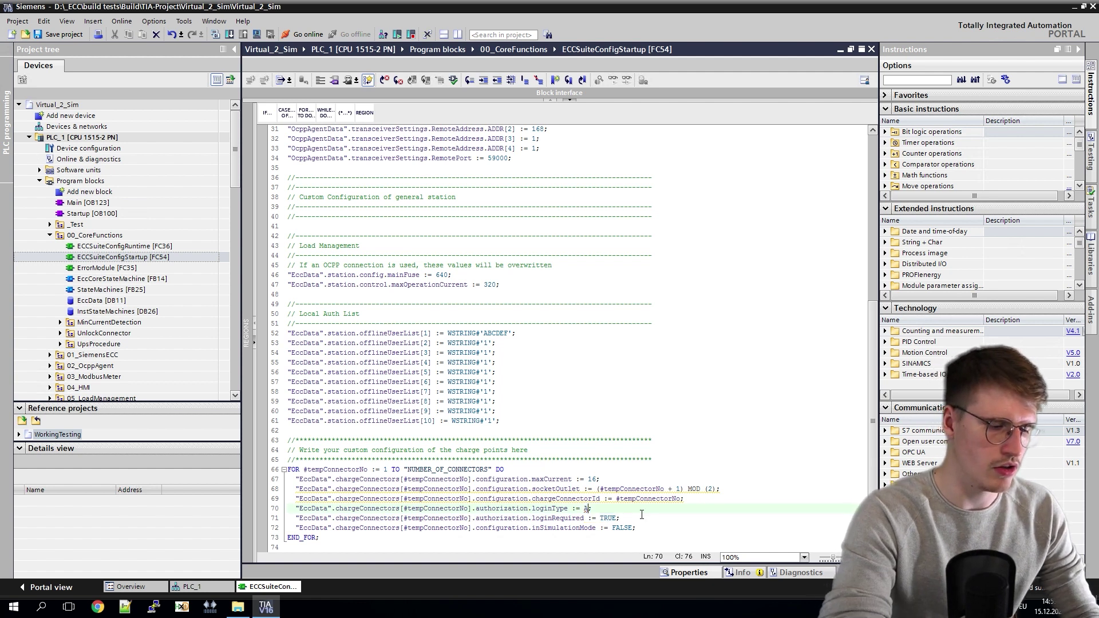
{"action": "type", "text": "UTH"}
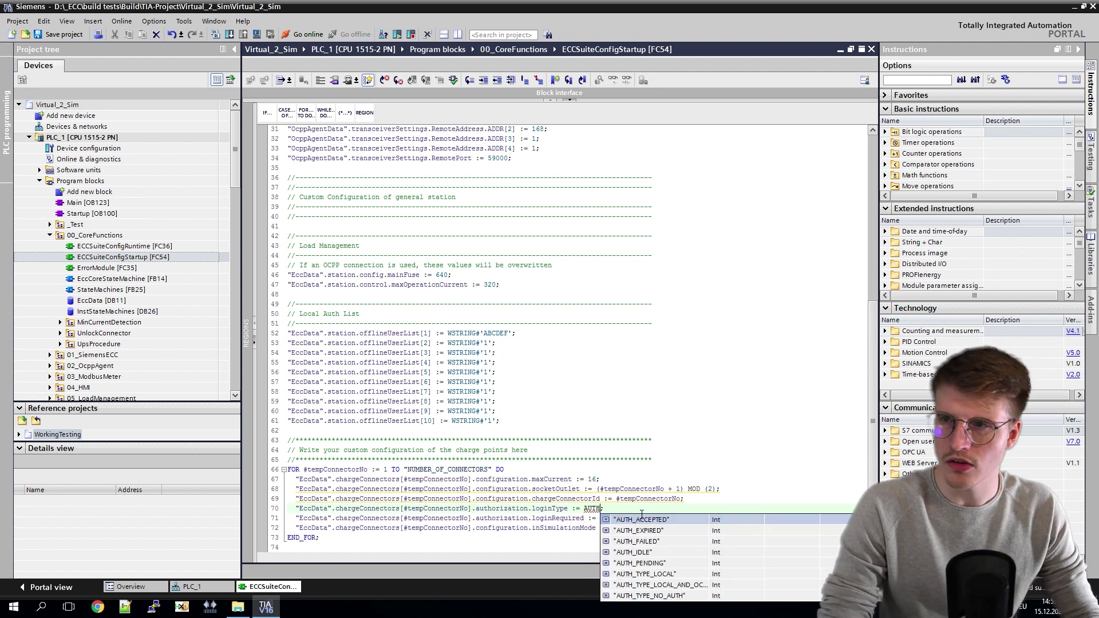
{"action": "double_click", "coordinate": [652, 575]}
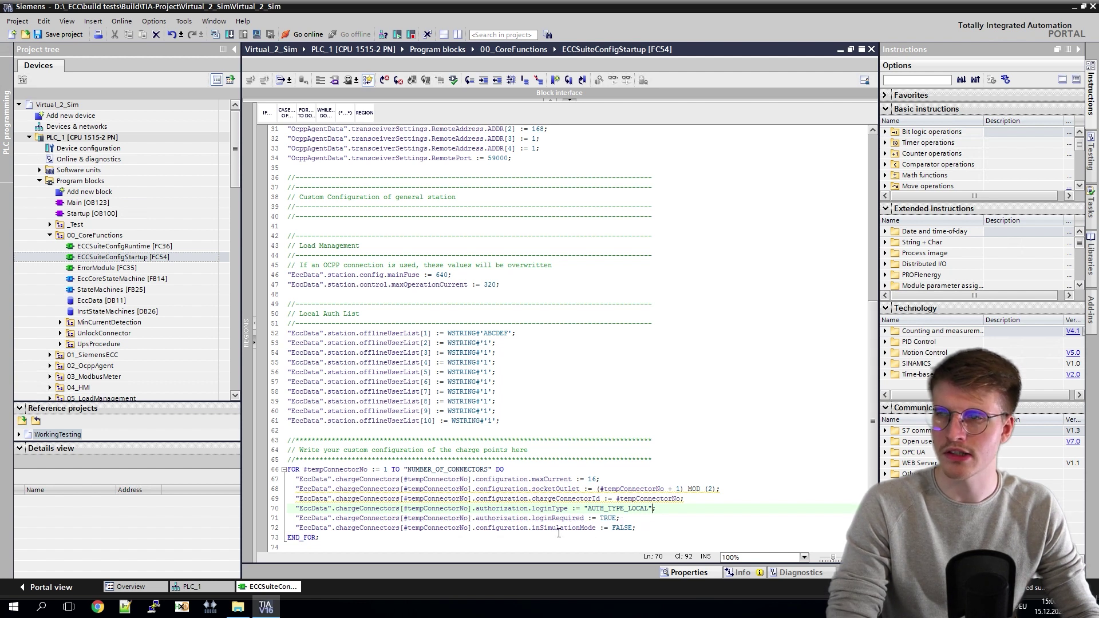
Step: Change inSimulationMode on line 72 from FALSE to TRUE
{"action": "double_click", "coordinate": [621, 529]}
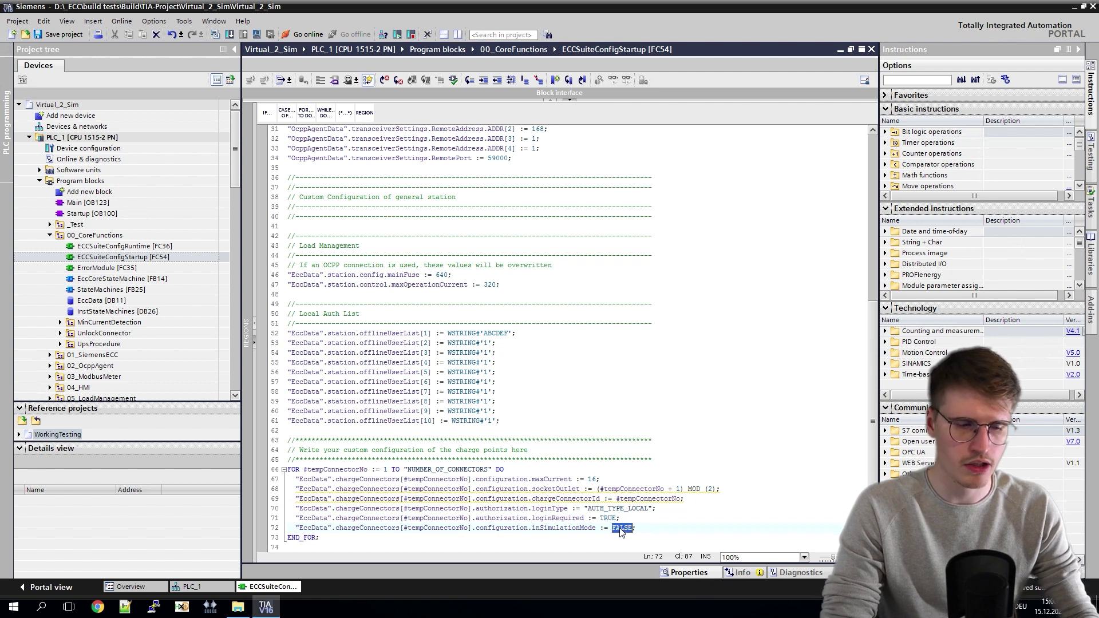
{"action": "type", "text": "TR"}
{"action": "left_click", "coordinate": [640, 451]}
{"action": "left_click_drag", "start_coordinate": [500, 421], "coordinate": [288, 334]}
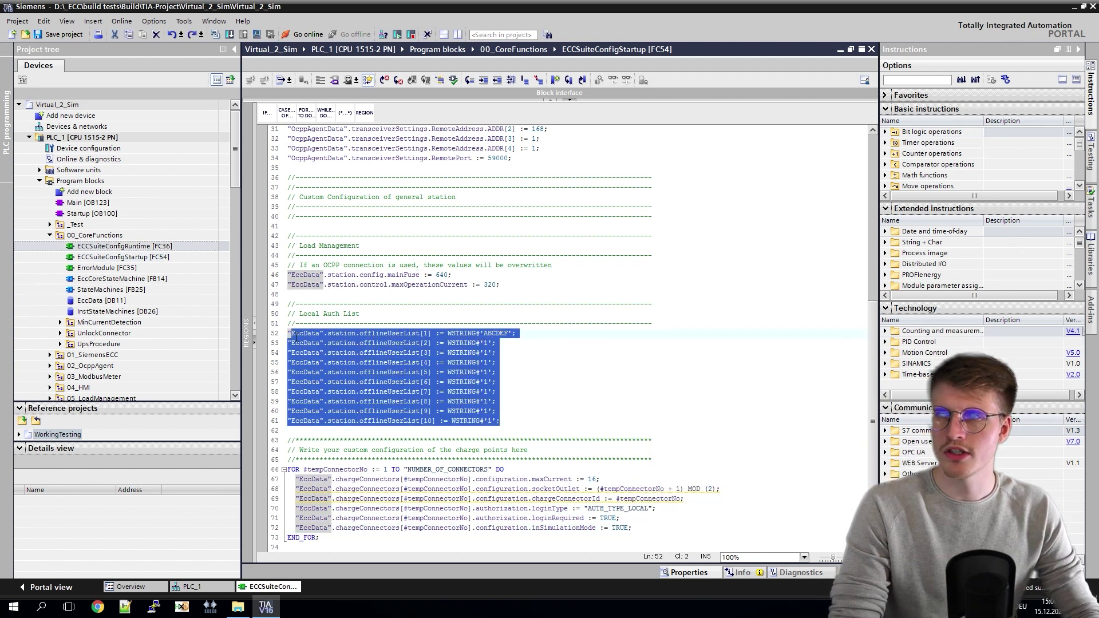
{"action": "left_click", "coordinate": [525, 337]}
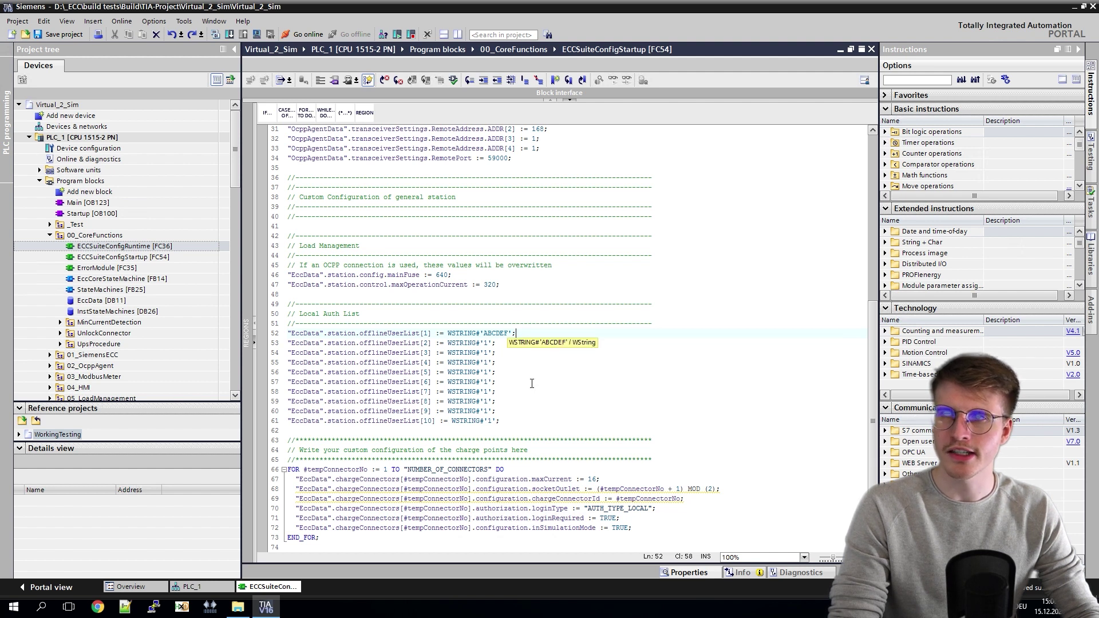
{"action": "left_click_drag", "start_coordinate": [500, 430], "coordinate": [518, 338]}
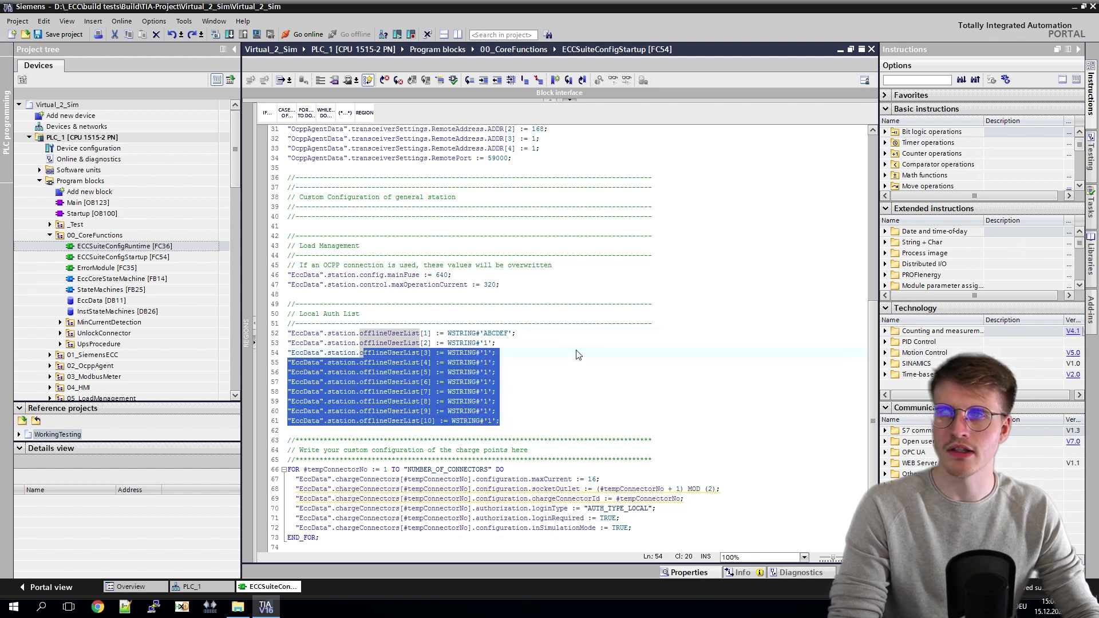
{"action": "left_click", "coordinate": [508, 350]}
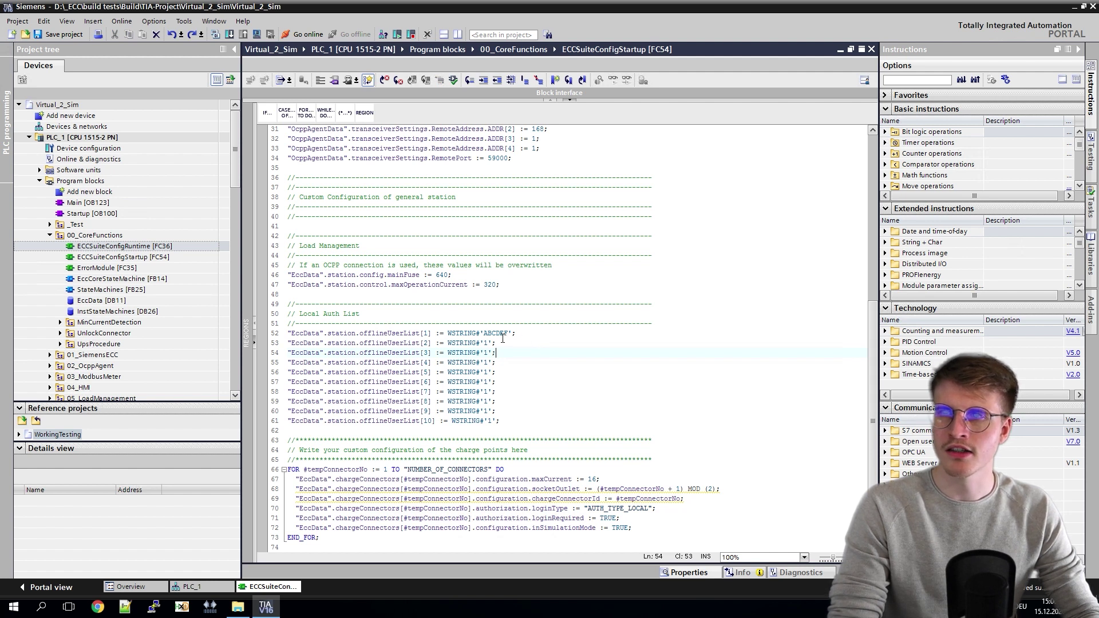
{"action": "double_click", "coordinate": [498, 337]}
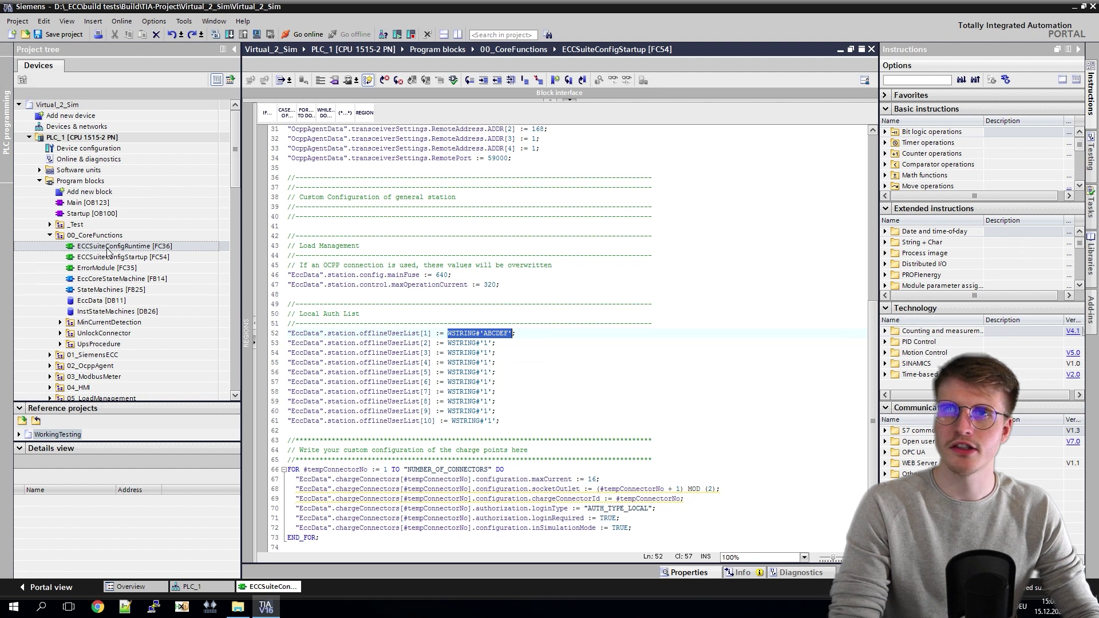
Step: Open EccSuiteConfigRuntime [FC36] and replace Response_RCD_1 and Response_RCD_2 with TRUE
{"action": "double_click", "coordinate": [108, 247]}
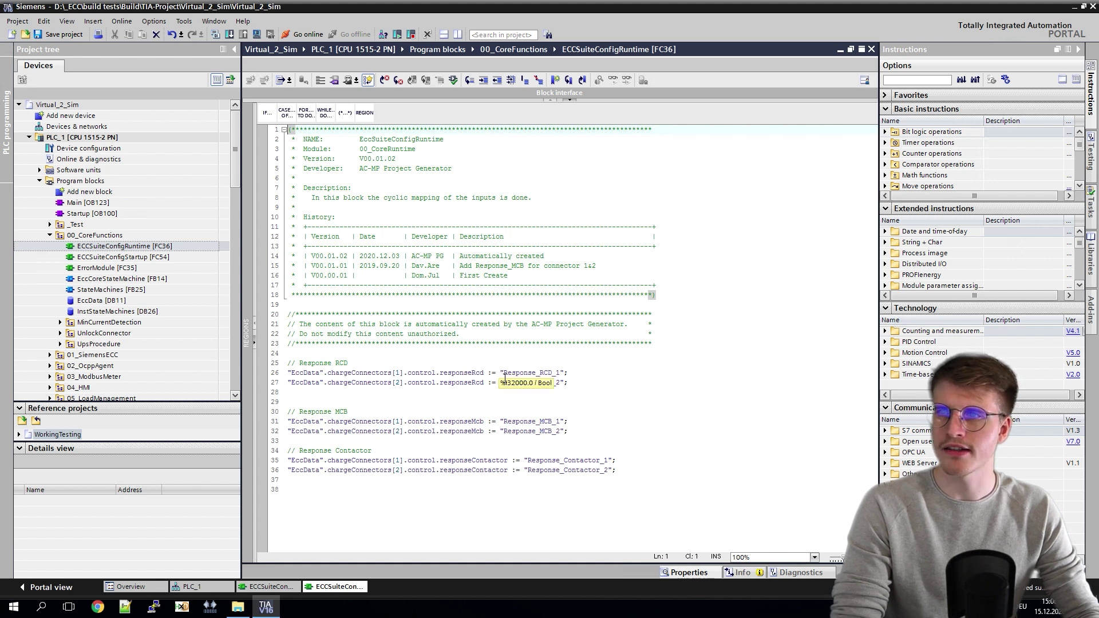
{"action": "double_click", "coordinate": [524, 372]}
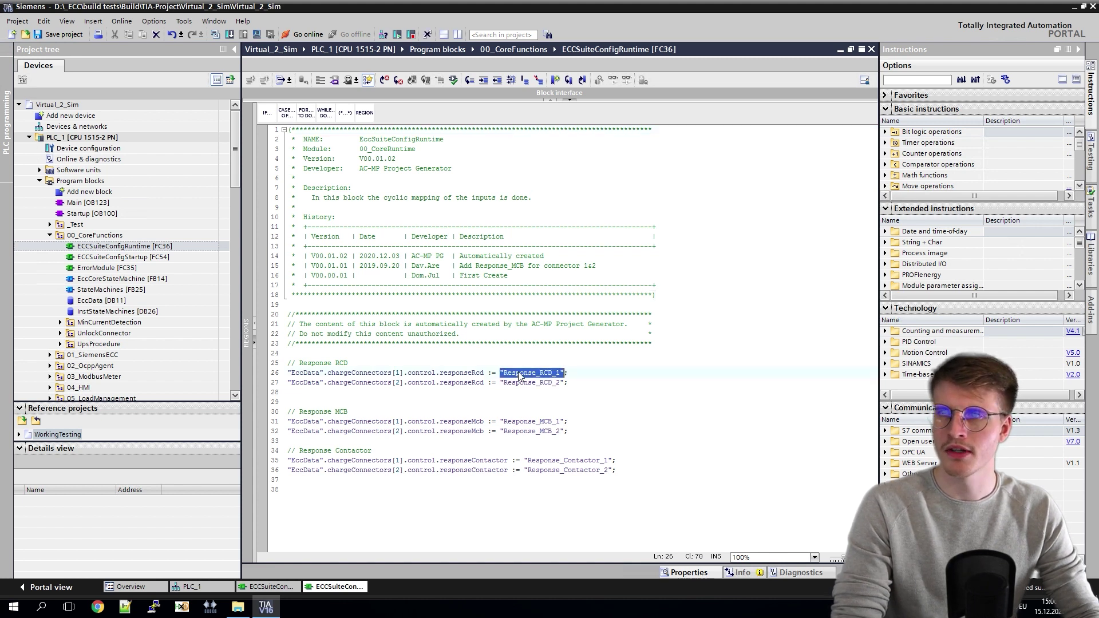
{"action": "key", "text": "Delete"}
{"action": "type", "text": "TRUE"}
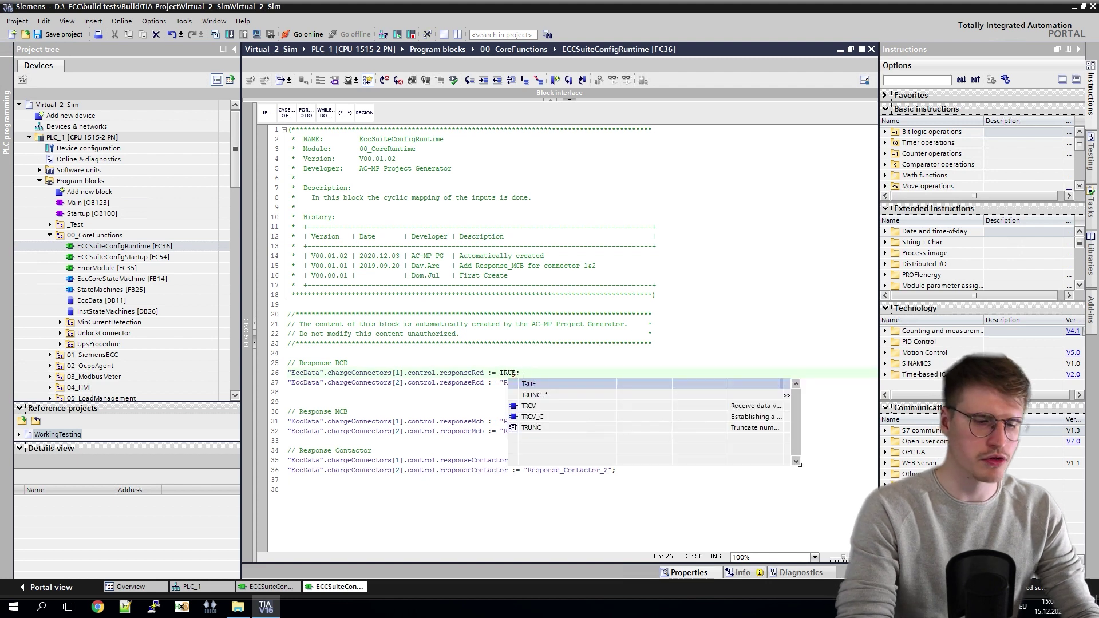
{"action": "left_click", "coordinate": [533, 383]}
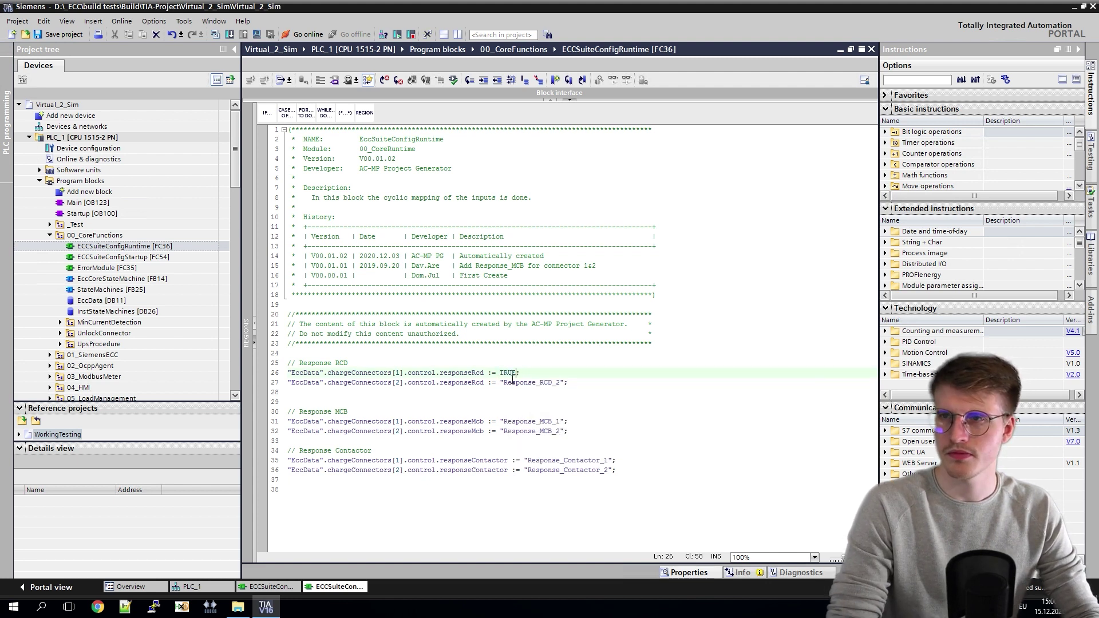
{"action": "double_click", "coordinate": [503, 372]}
{"action": "key", "text": "ctrl+c"}
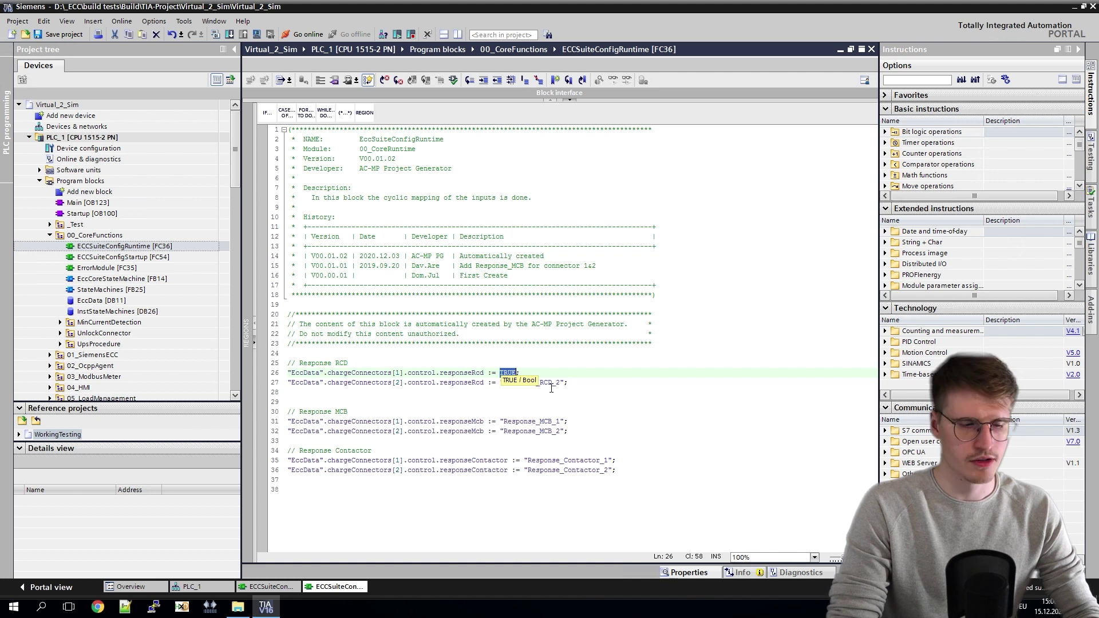
{"action": "double_click", "coordinate": [531, 382]}
{"action": "key", "text": "ctrl+v"}
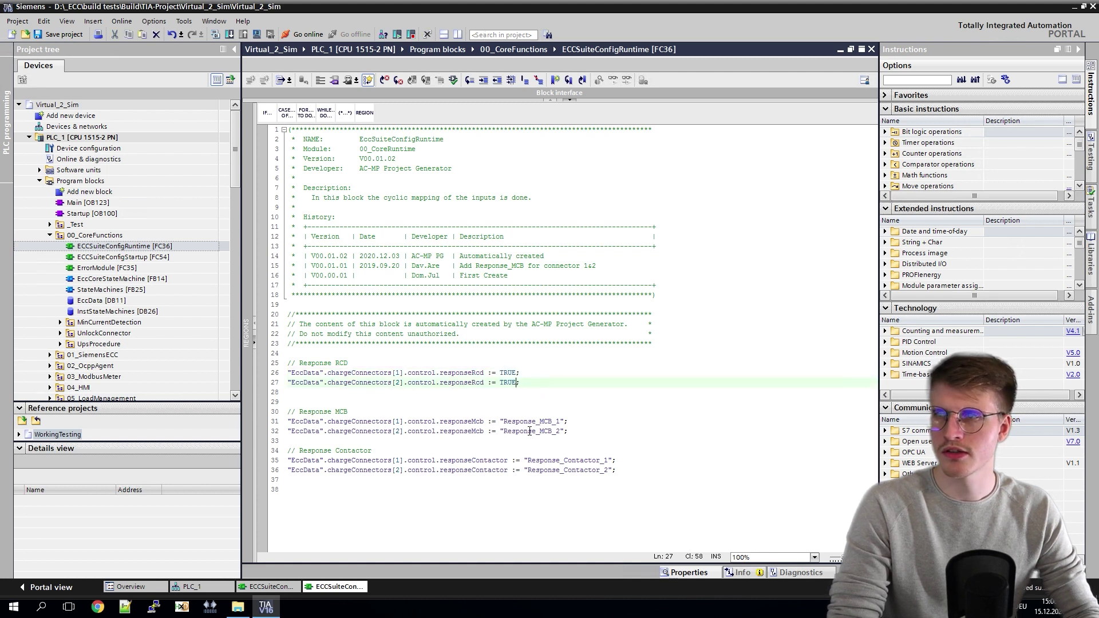
Step: Replace Response_MCB_1 and Response_MCB_2 on lines 31–32 with TRUE
{"action": "double_click", "coordinate": [533, 423]}
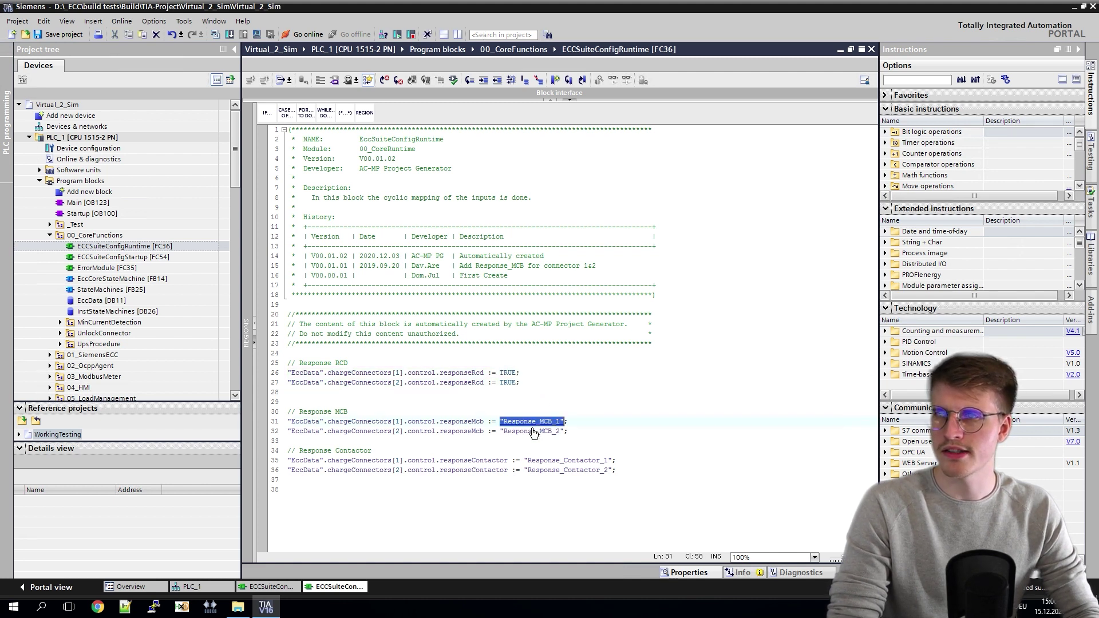
{"action": "key", "text": "ctrl+v"}
{"action": "left_click", "coordinate": [534, 434]}
{"action": "key", "text": "ctrl+v"}
{"action": "double_click", "coordinate": [553, 432]}
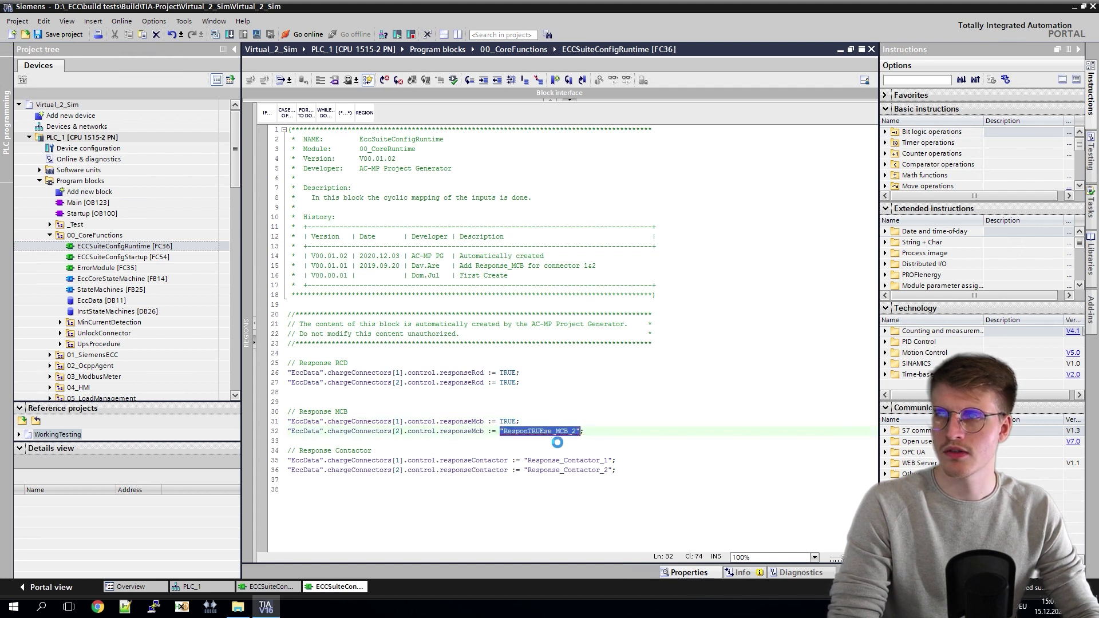
{"action": "key", "text": "ctrl+v"}
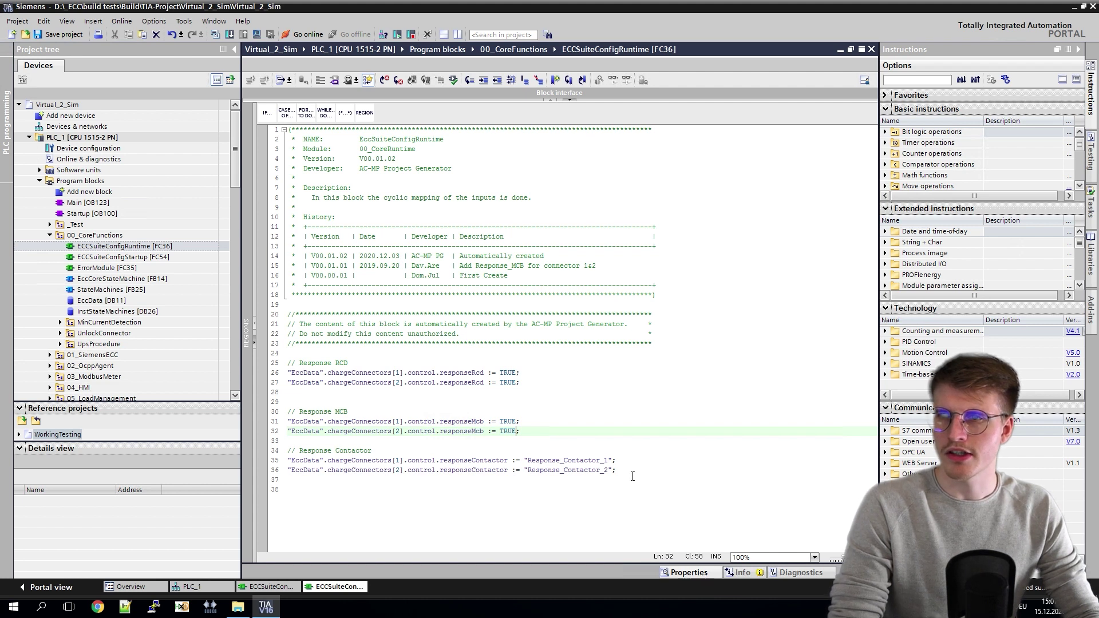
Step: Comment out the Response Contactor lines 34–36
{"action": "left_click_drag", "start_coordinate": [633, 476], "coordinate": [275, 459]}
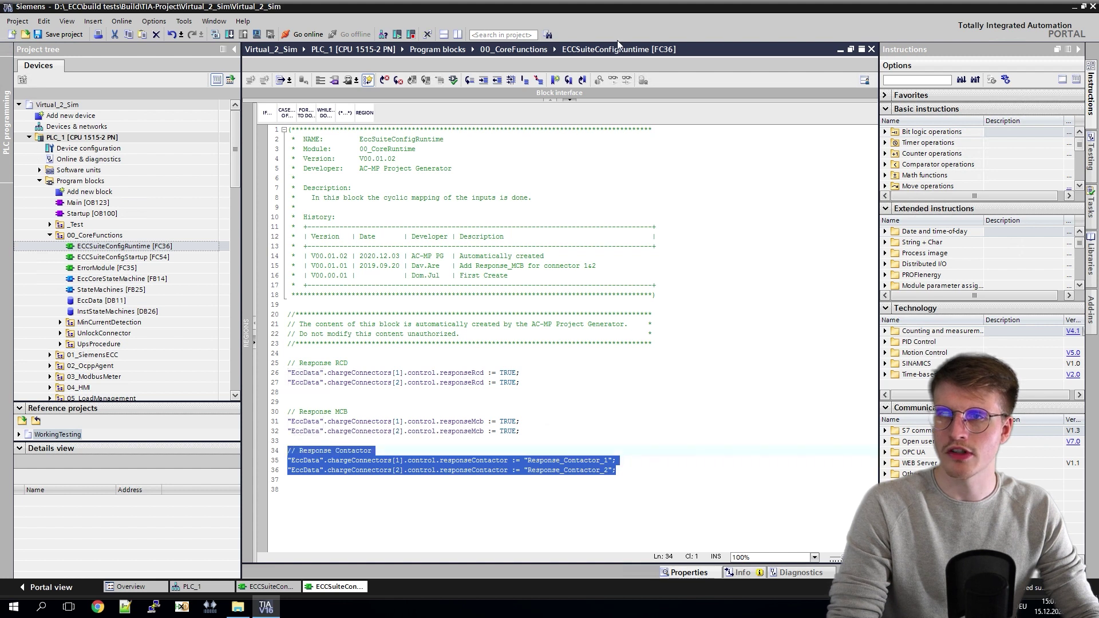
{"action": "left_click", "coordinate": [524, 80]}
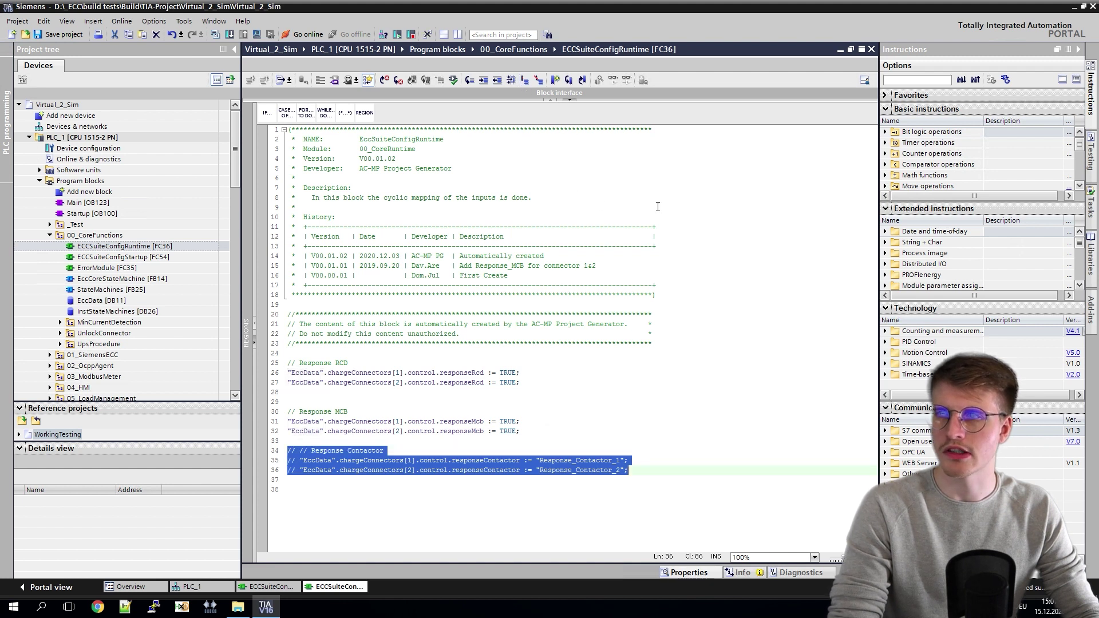
{"action": "left_click", "coordinate": [1090, 92]}
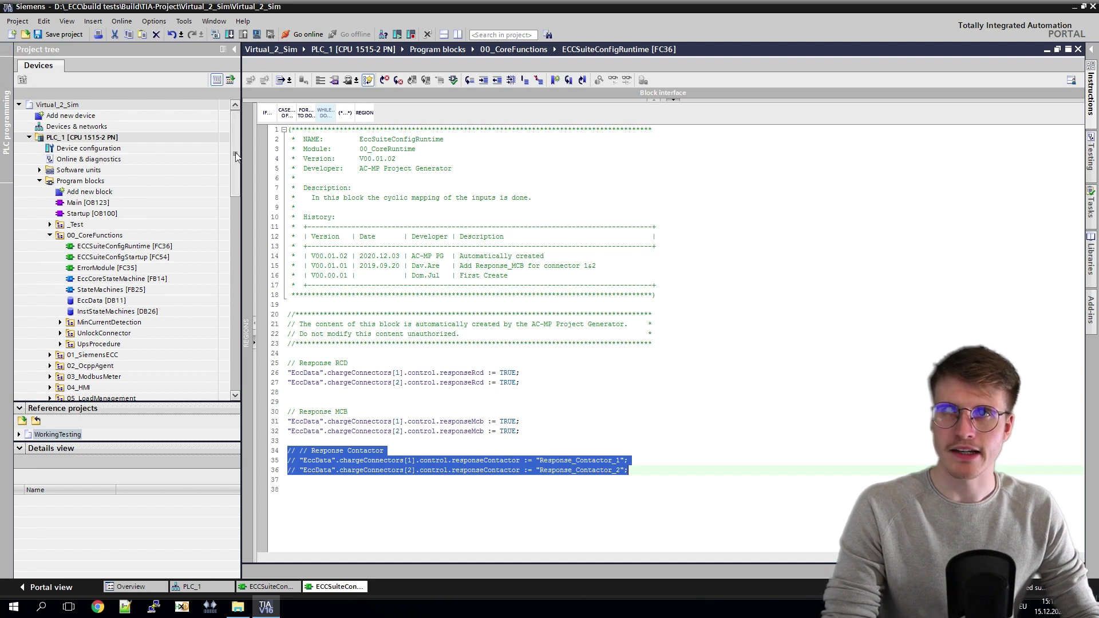
{"action": "scroll", "coordinate": [237, 171], "scroll_direction": "down", "scroll_amount": 7}
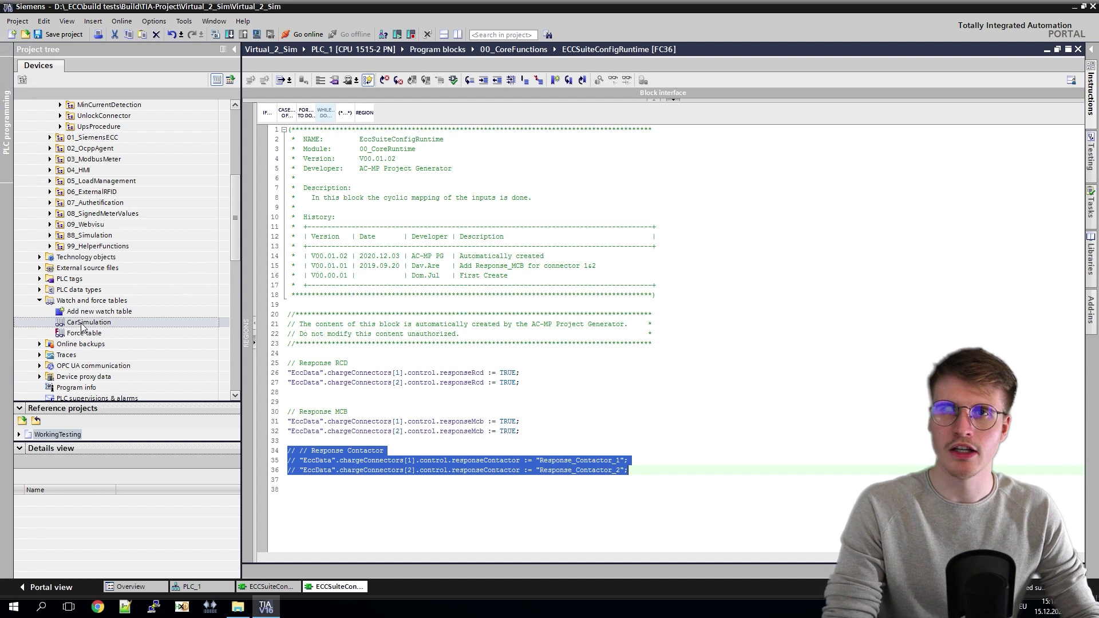
Step: Open the CarSimulation watch table, auto-fit the Name column, and select Chargepoint1 rows 3–9
{"action": "double_click", "coordinate": [85, 324]}
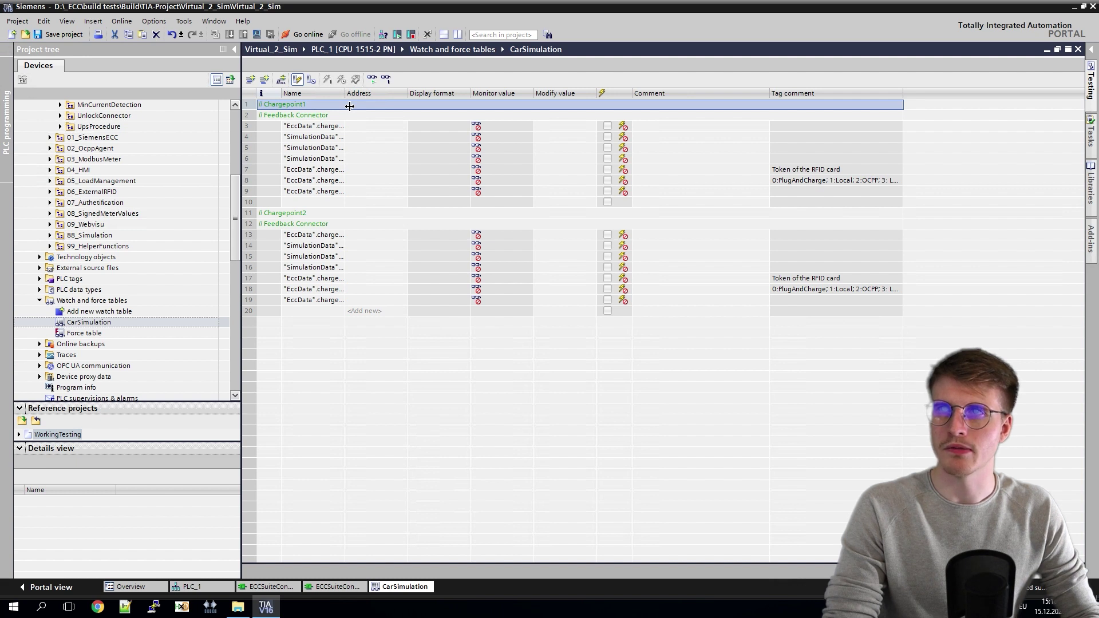
{"action": "double_click", "coordinate": [347, 106]}
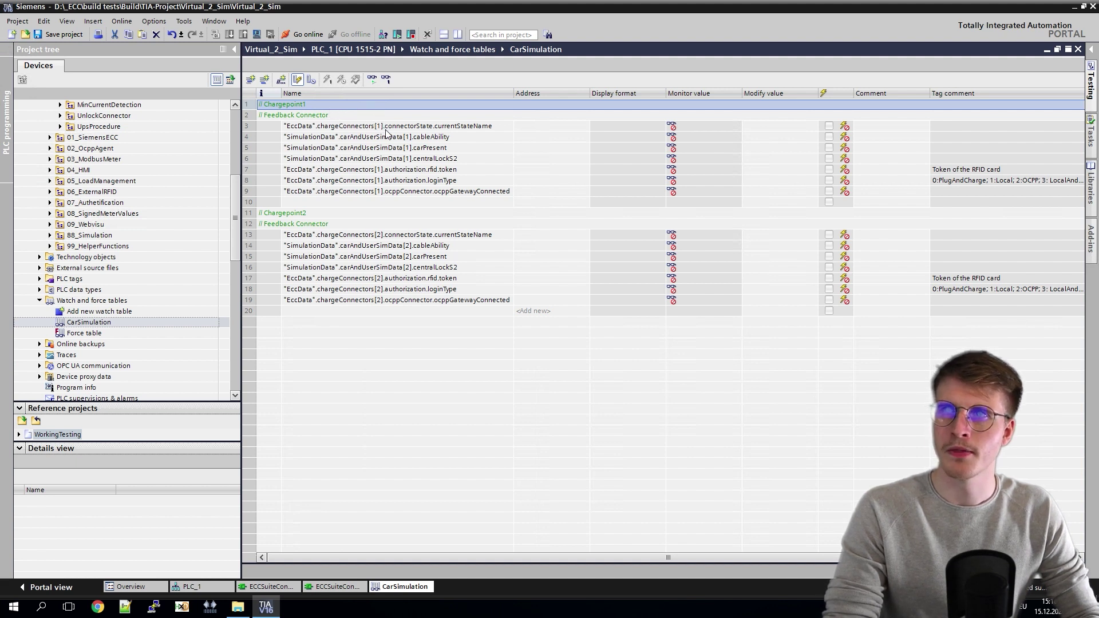
{"action": "left_click", "coordinate": [349, 125]}
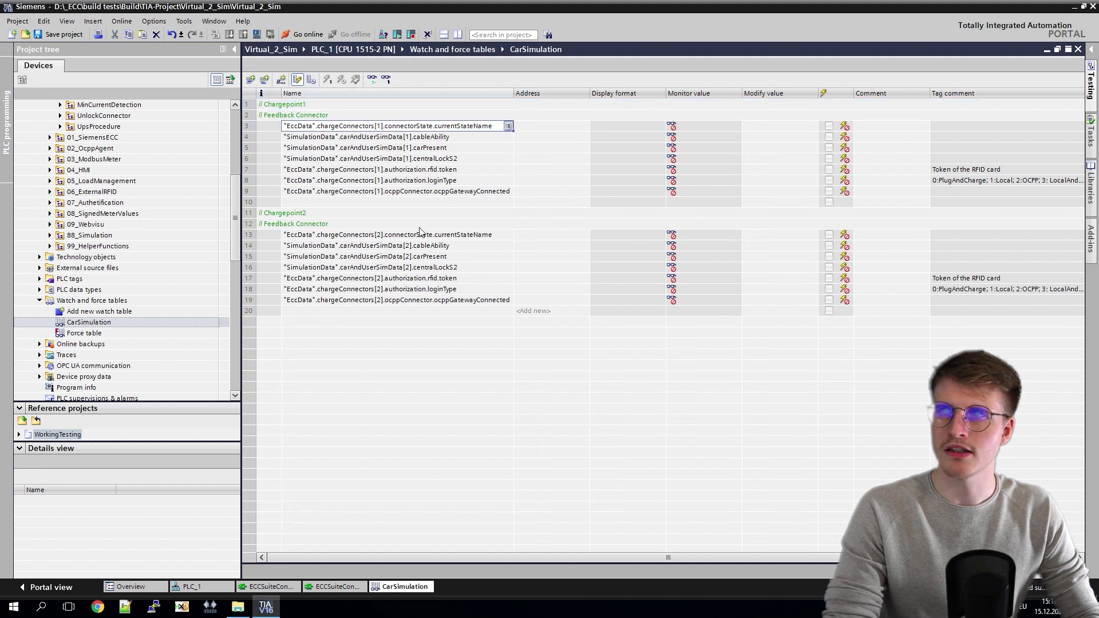
{"action": "left_click", "coordinate": [407, 197], "text": "shift"}
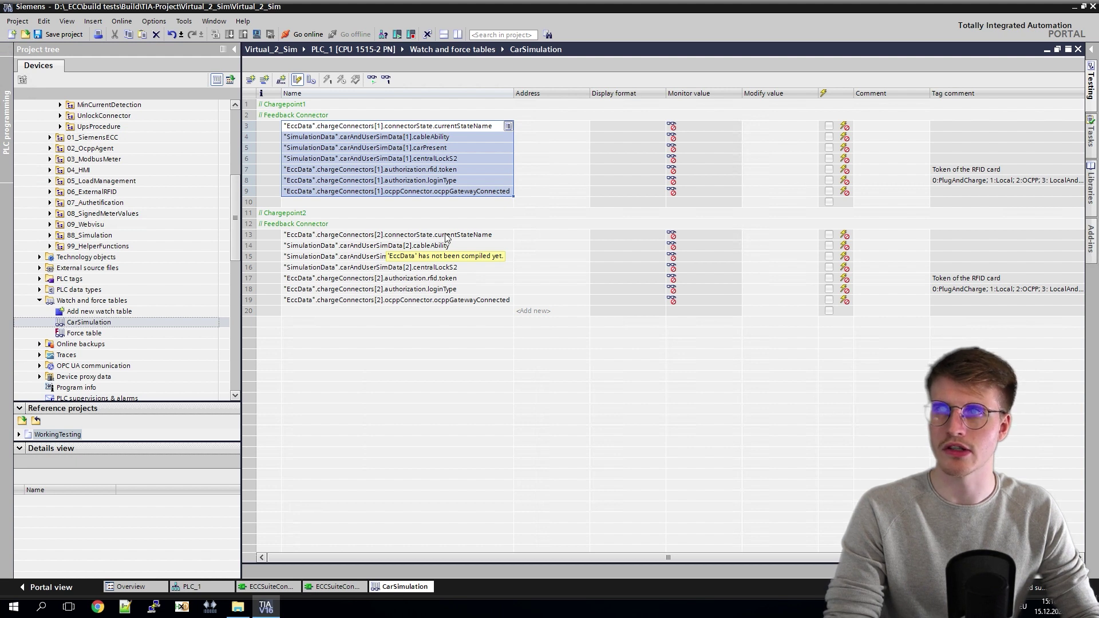
{"action": "left_click", "coordinate": [443, 131]}
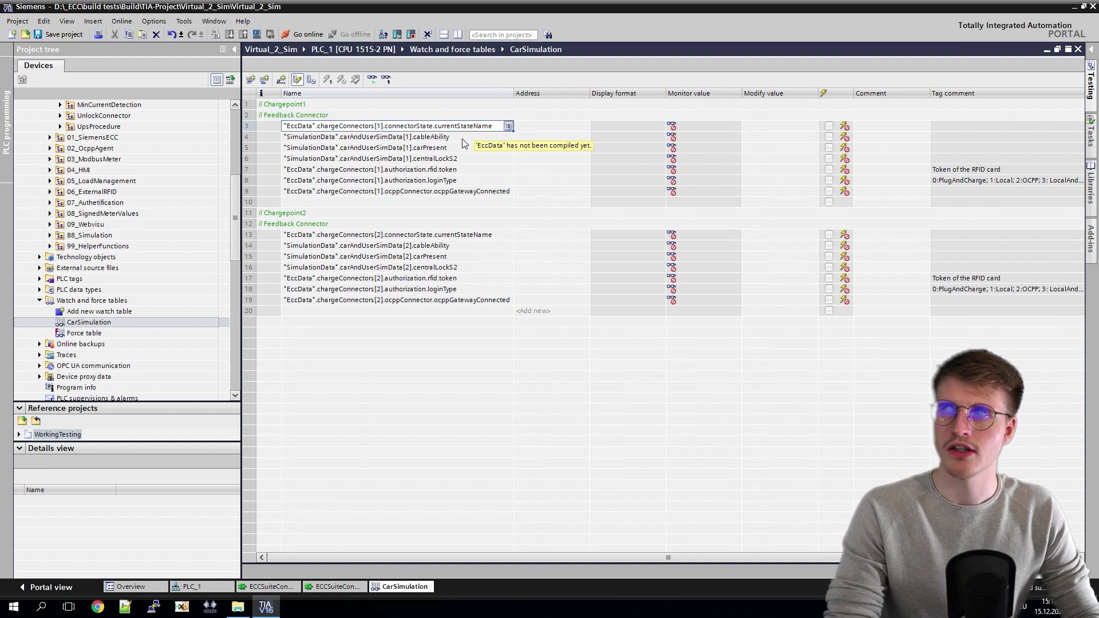
Step: Select the simulated car rows 4–6, authorization rows 7–8, and the row 9 ocppGatewayConnected tag
{"action": "left_click", "coordinate": [465, 139]}
{"action": "left_click", "coordinate": [473, 159], "text": "shift"}
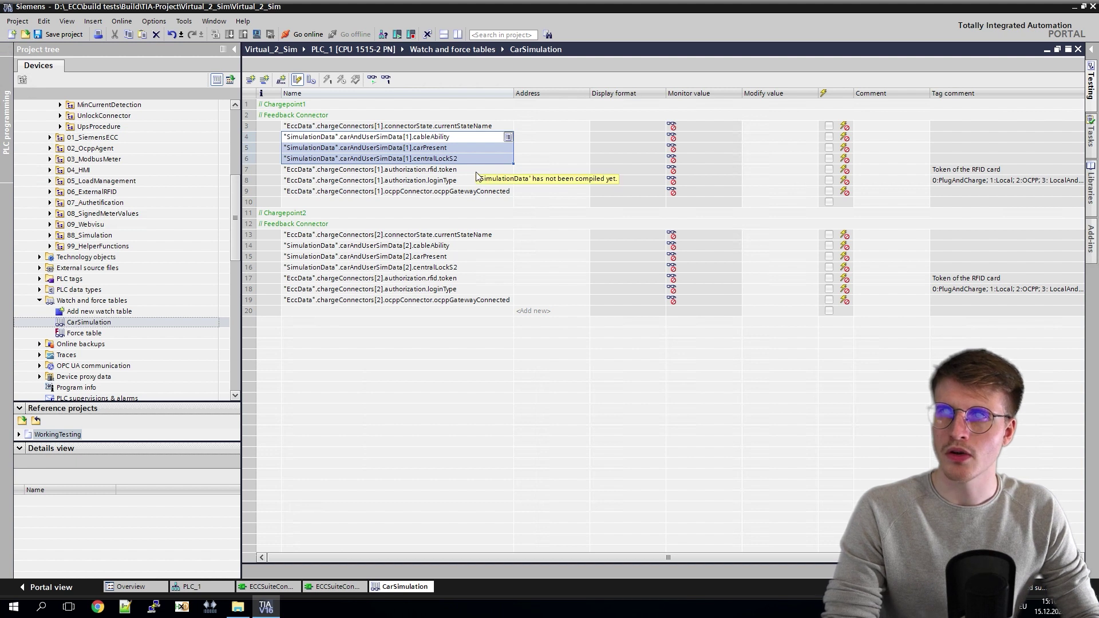
{"action": "left_click", "coordinate": [474, 172]}
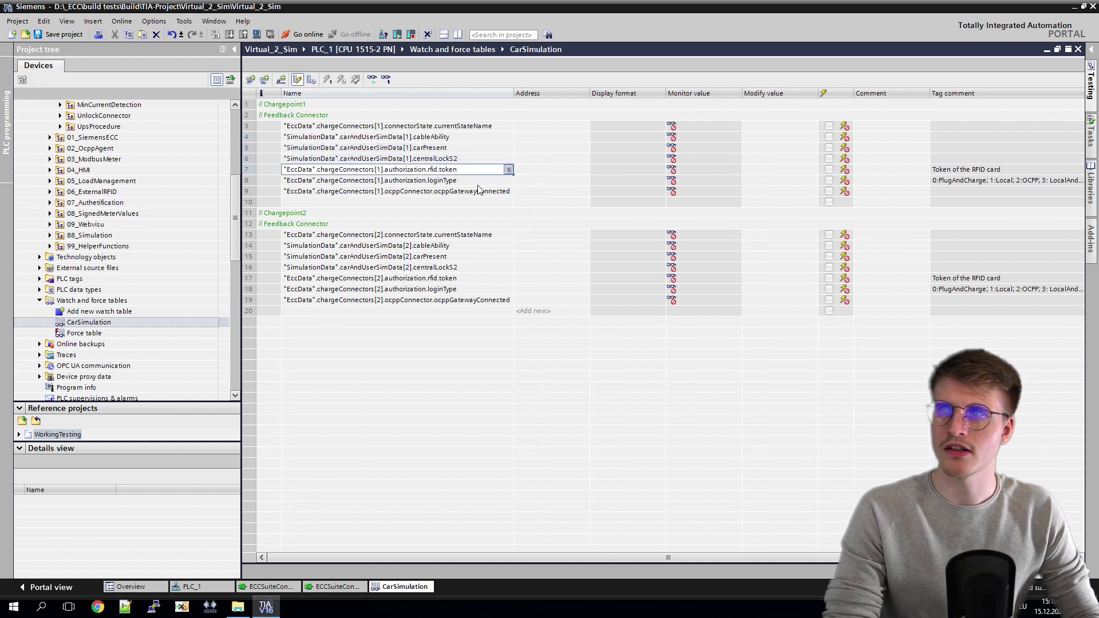
{"action": "left_click", "coordinate": [475, 181], "text": "shift"}
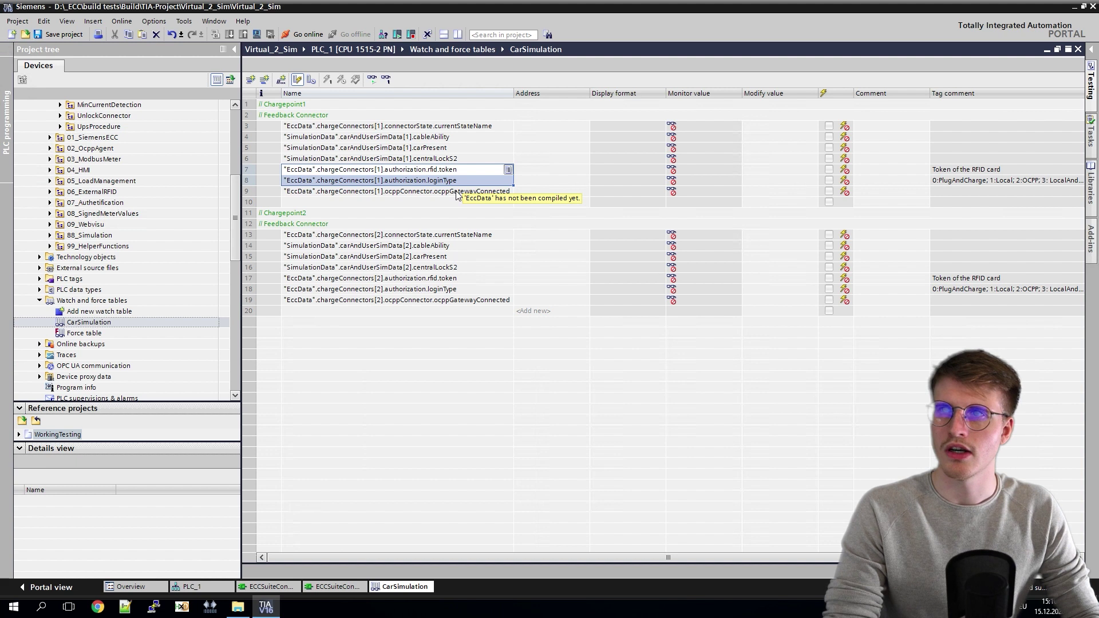
{"action": "left_click", "coordinate": [456, 192]}
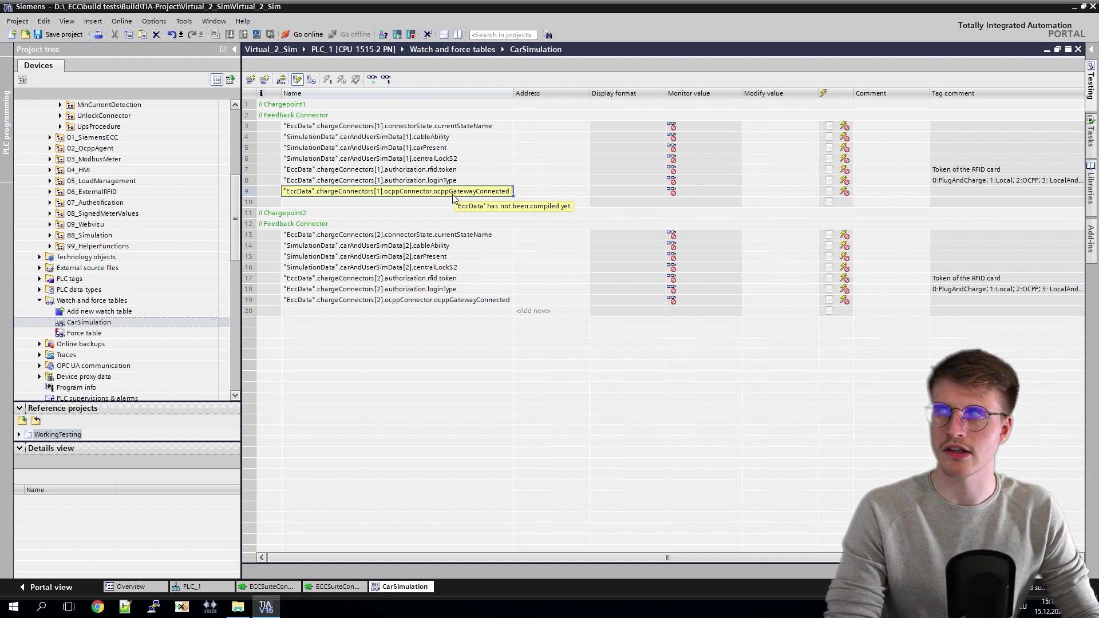
{"action": "key", "text": "F2"}
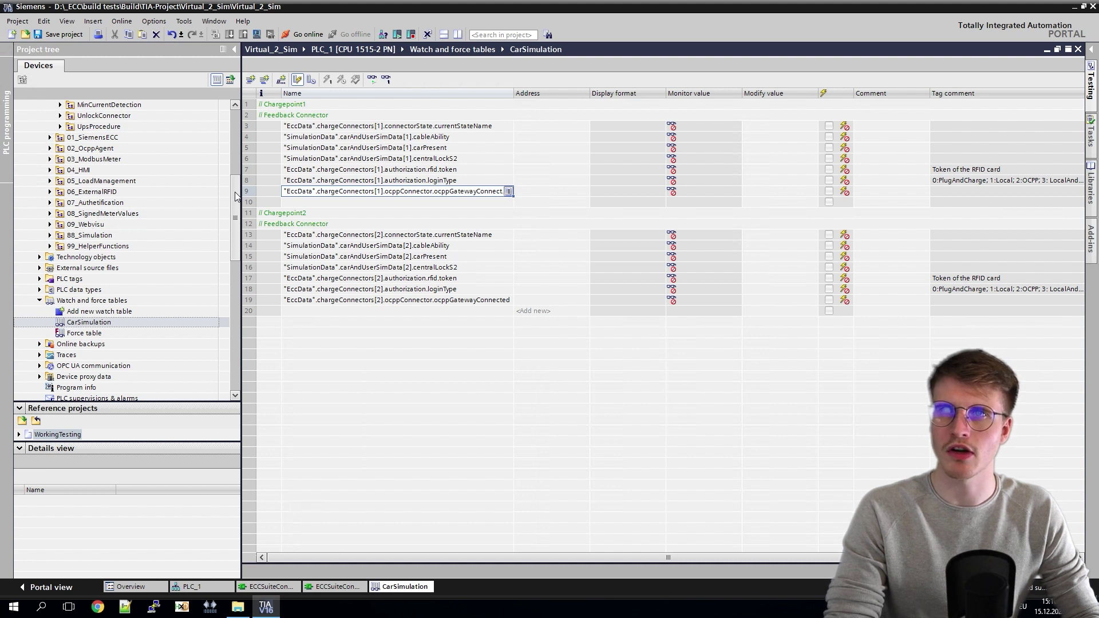
{"action": "scroll", "coordinate": [118, 112], "scroll_direction": "up", "scroll_amount": 7}
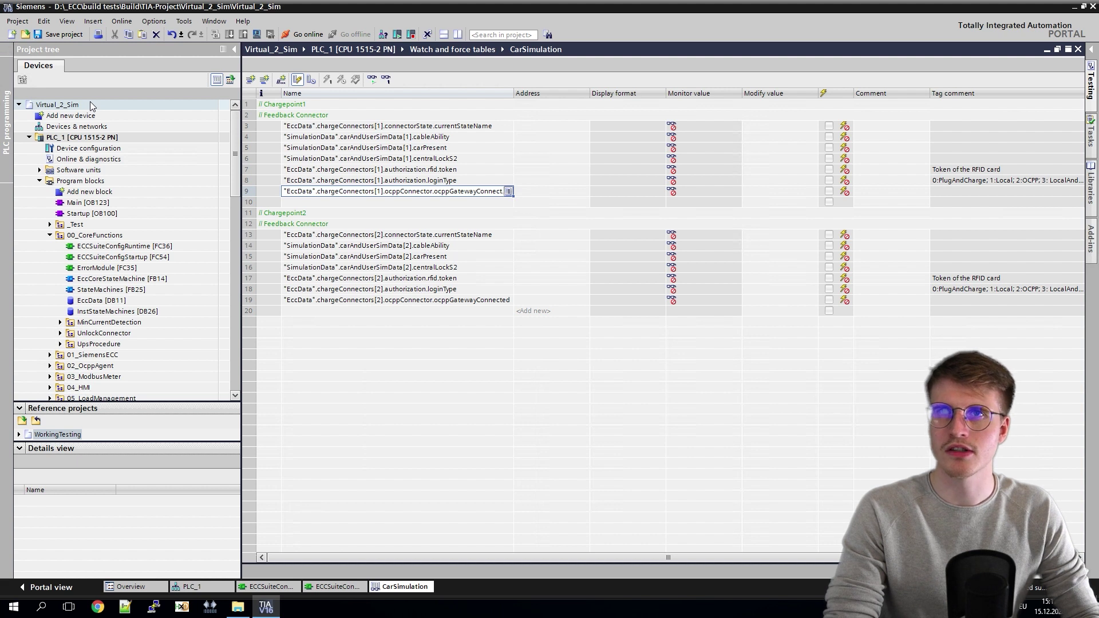
Step: Enable 'Support simulation during block compilation' in Virtual_2_Sim's Protection properties
{"action": "right_click", "coordinate": [91, 103]}
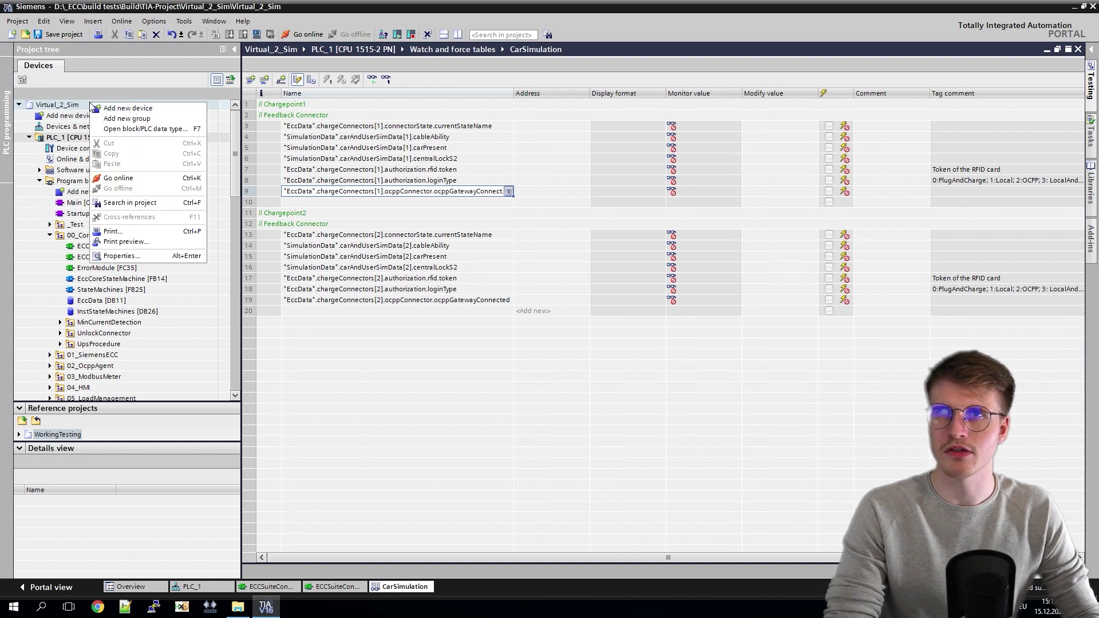
{"action": "left_click", "coordinate": [125, 257]}
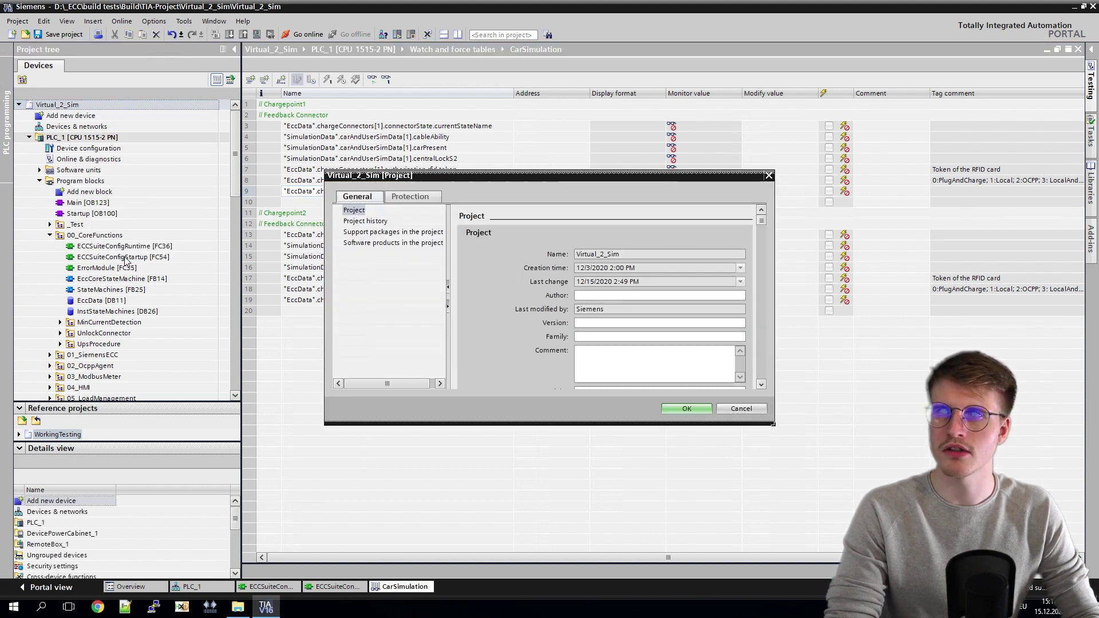
{"action": "left_click", "coordinate": [423, 198]}
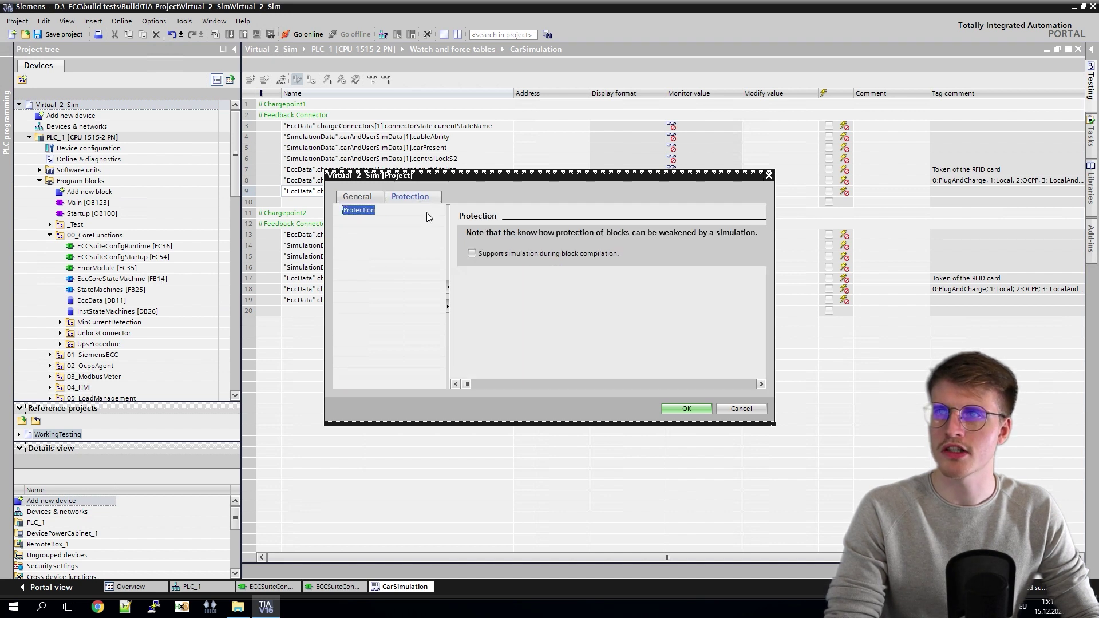
{"action": "left_click", "coordinate": [472, 254]}
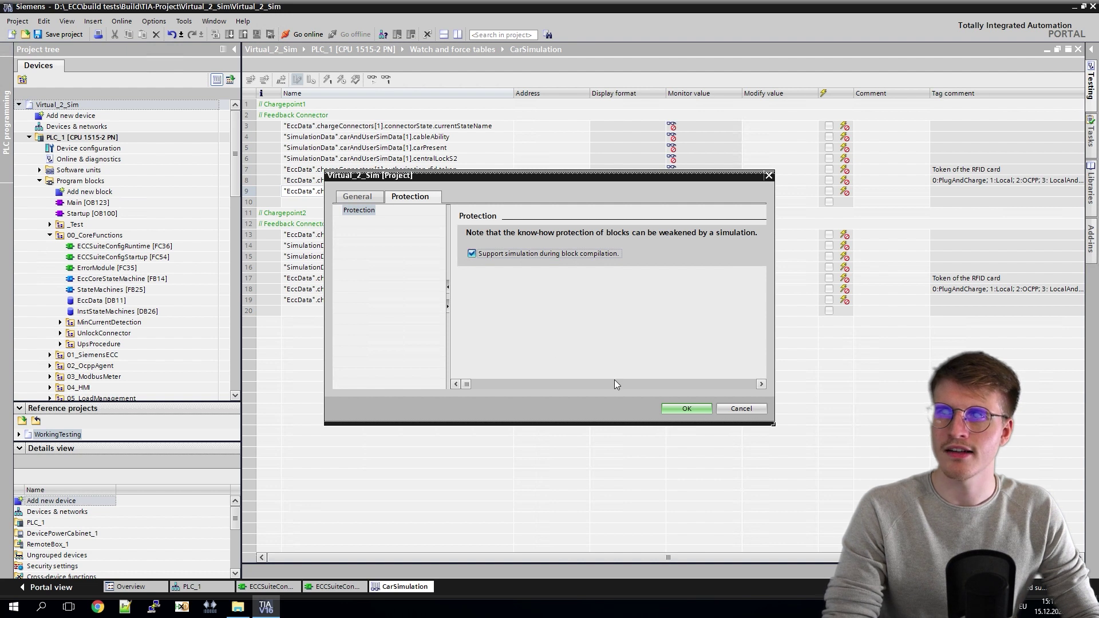
{"action": "left_click", "coordinate": [684, 408]}
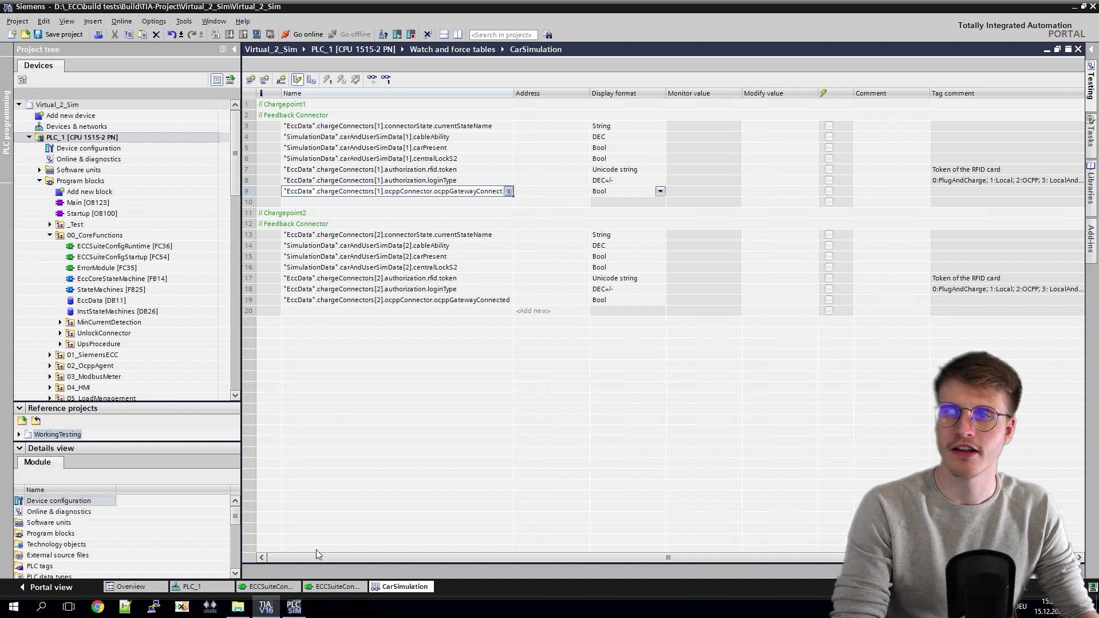
{"action": "left_click", "coordinate": [295, 609]}
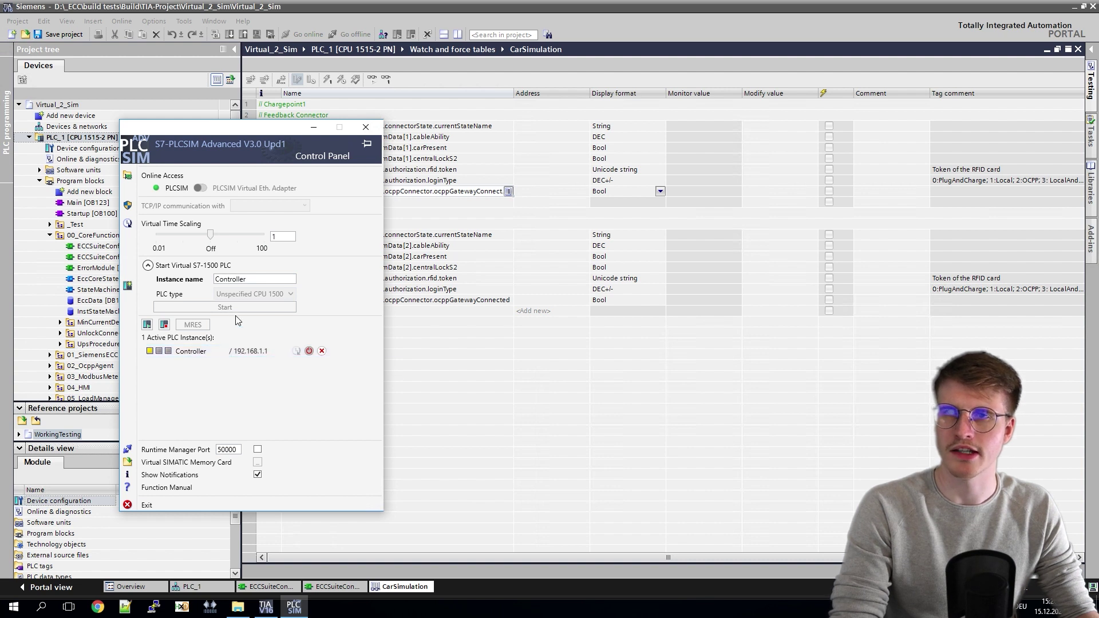
{"action": "left_click", "coordinate": [444, 355]}
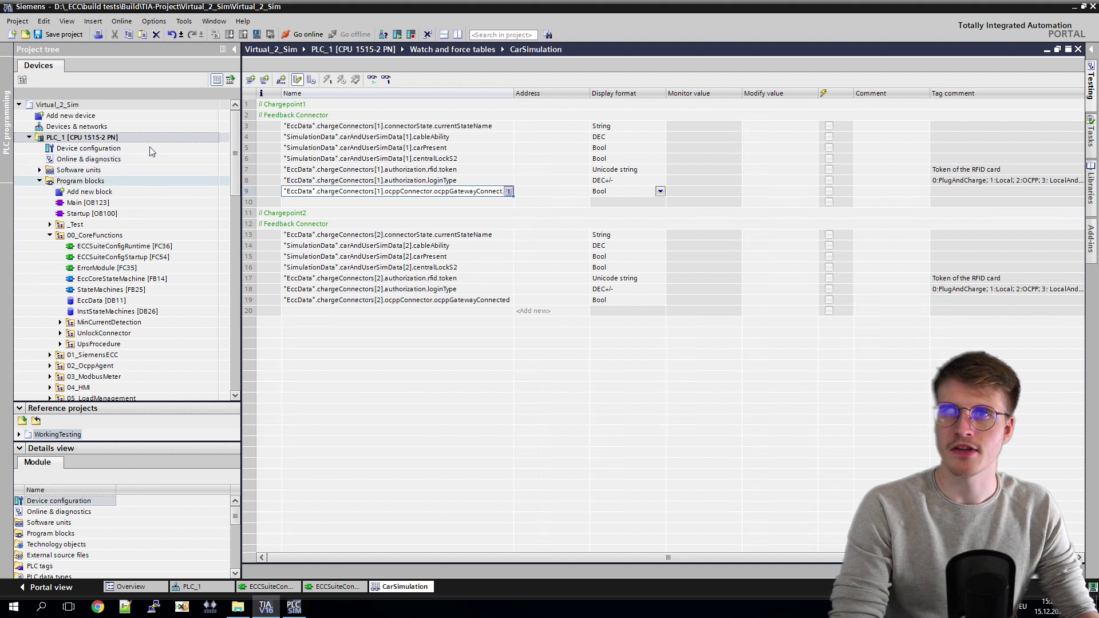
{"action": "left_click", "coordinate": [85, 181]}
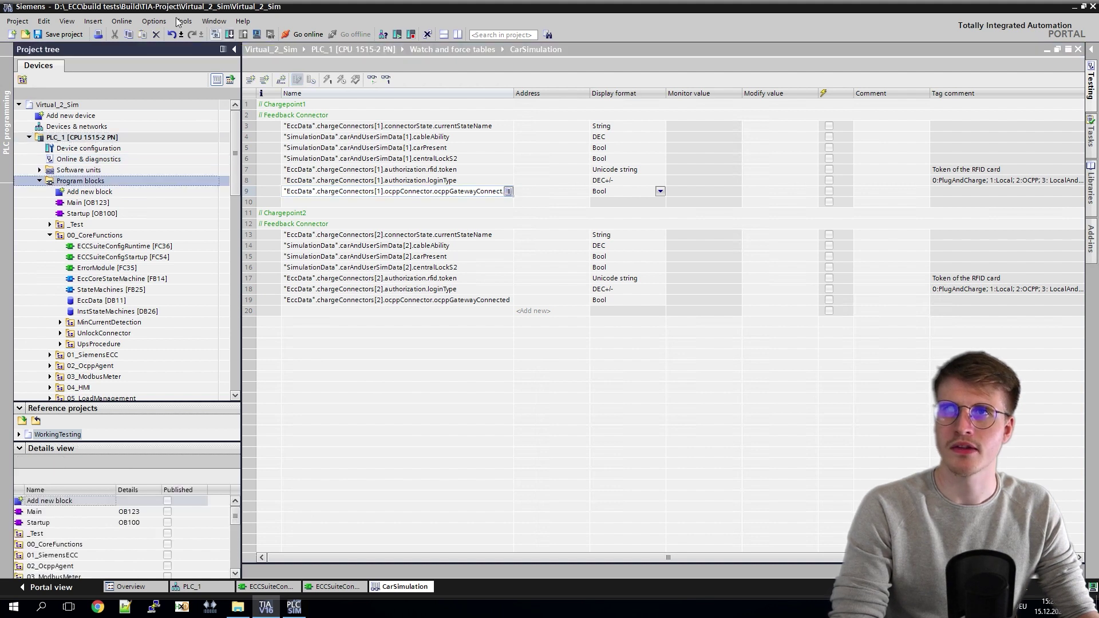
Step: Start an extended download and search for target devices using 'Try all interfaces'
{"action": "left_click", "coordinate": [130, 23]}
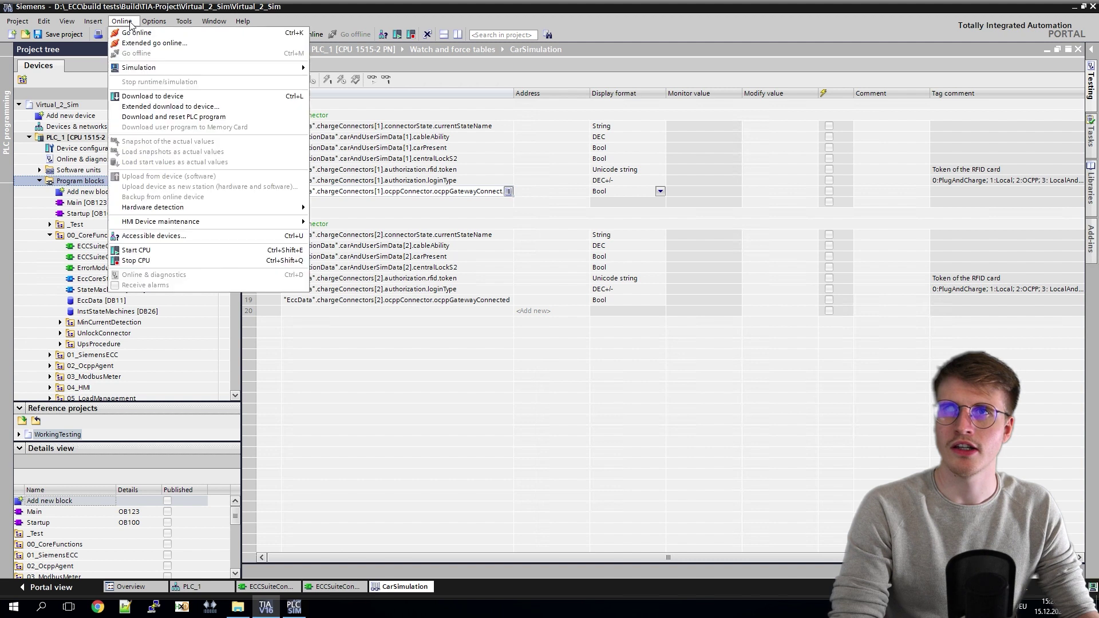
{"action": "left_click", "coordinate": [173, 109]}
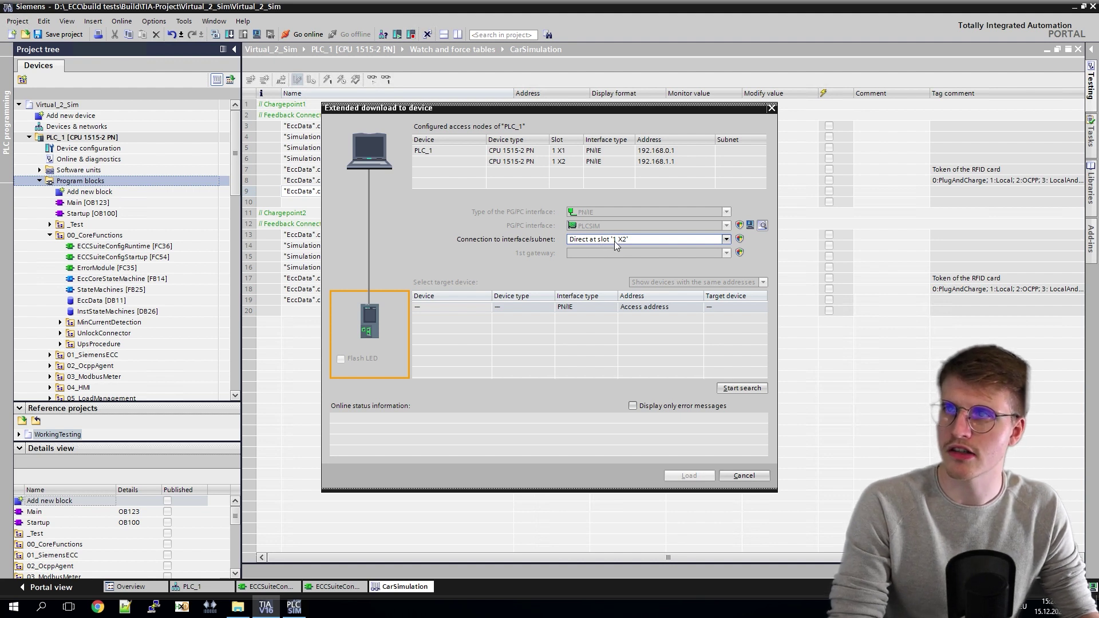
{"action": "left_click", "coordinate": [615, 242]}
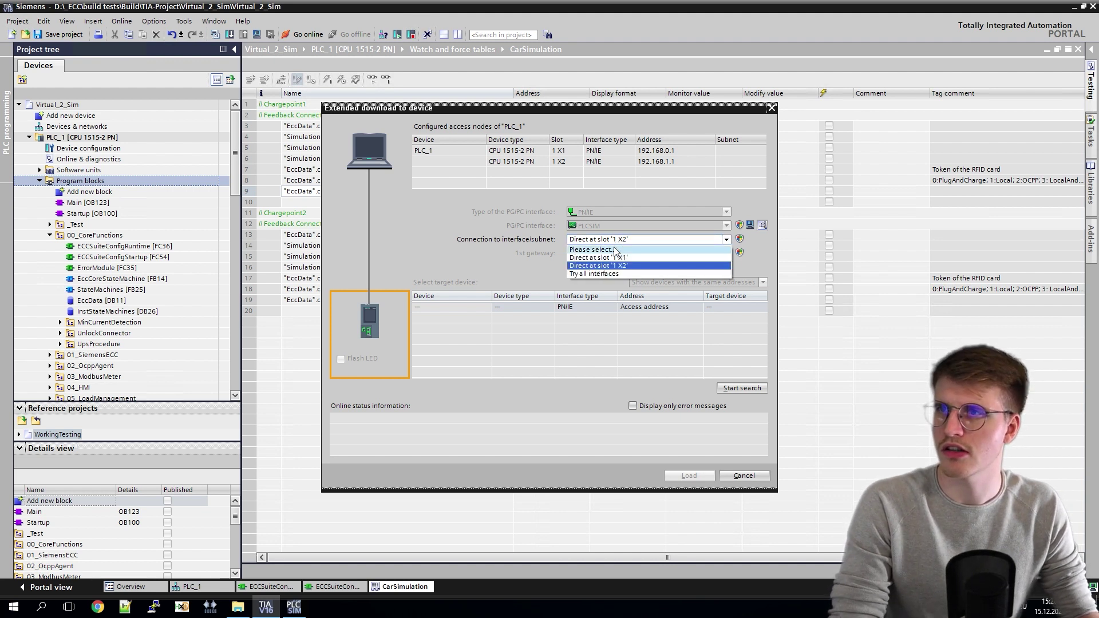
{"action": "left_click", "coordinate": [603, 275]}
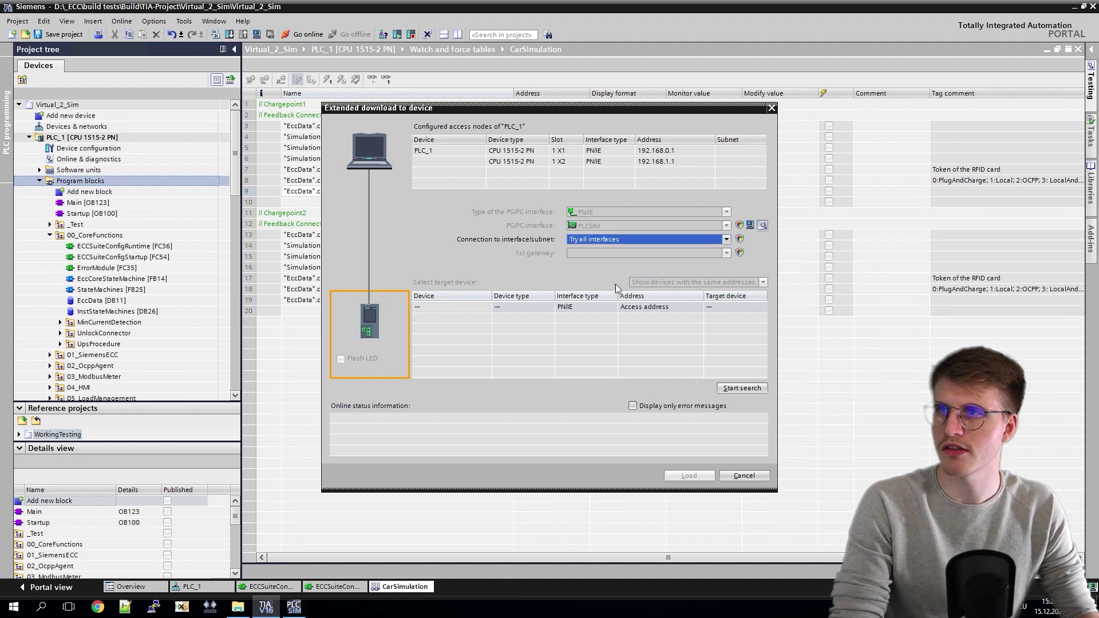
{"action": "left_click", "coordinate": [743, 389]}
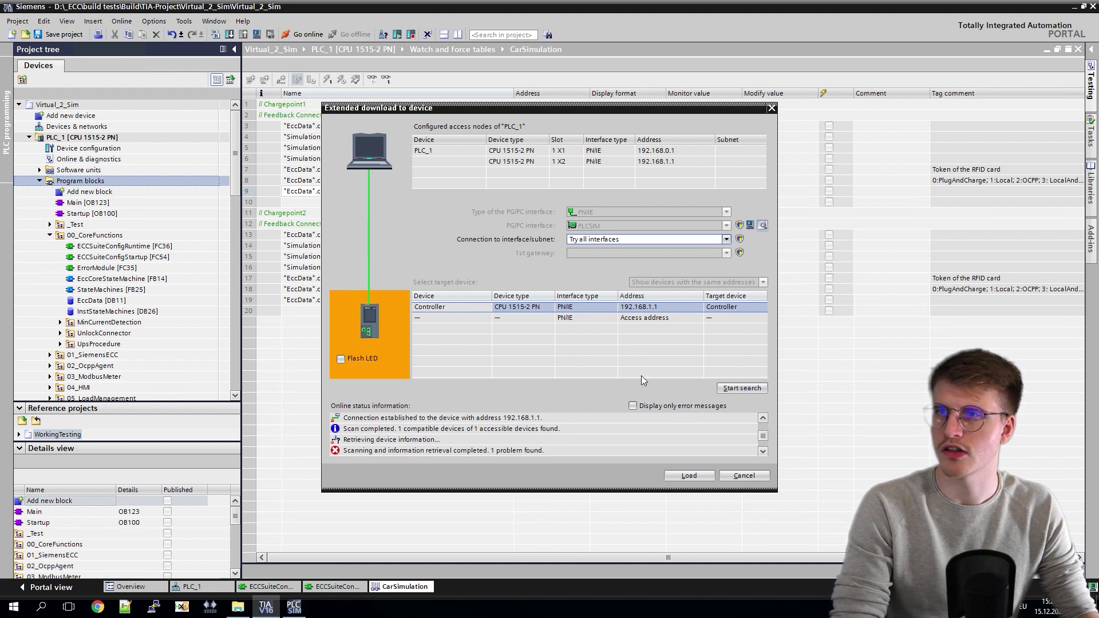
Step: Load the software onto simulated PLC_1 without synchronization and finish
{"action": "left_click", "coordinate": [695, 473]}
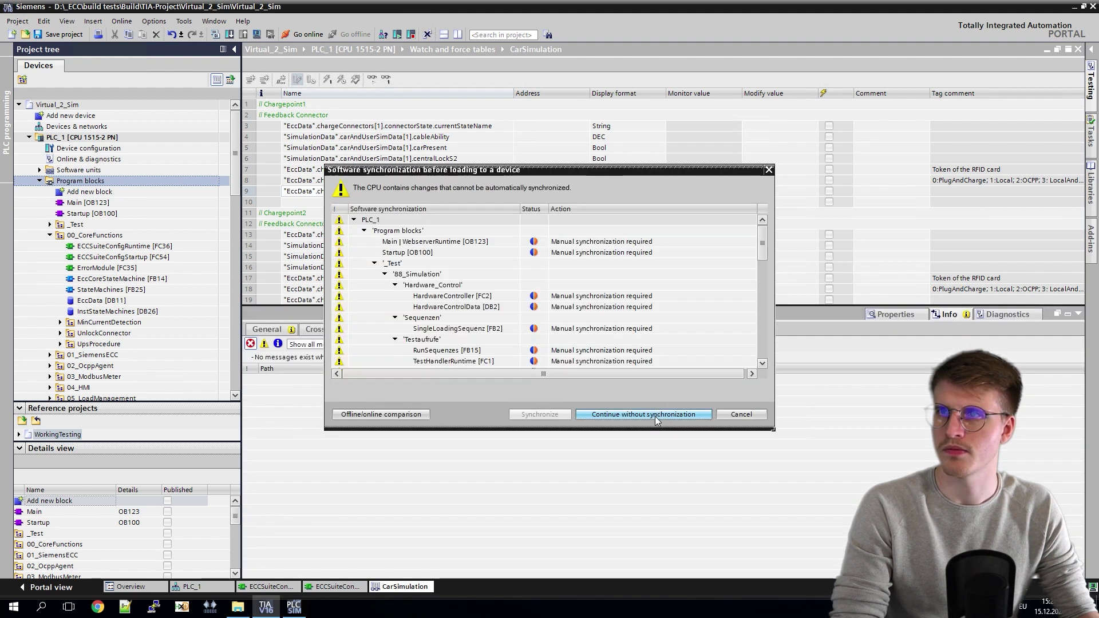
{"action": "left_click", "coordinate": [644, 415]}
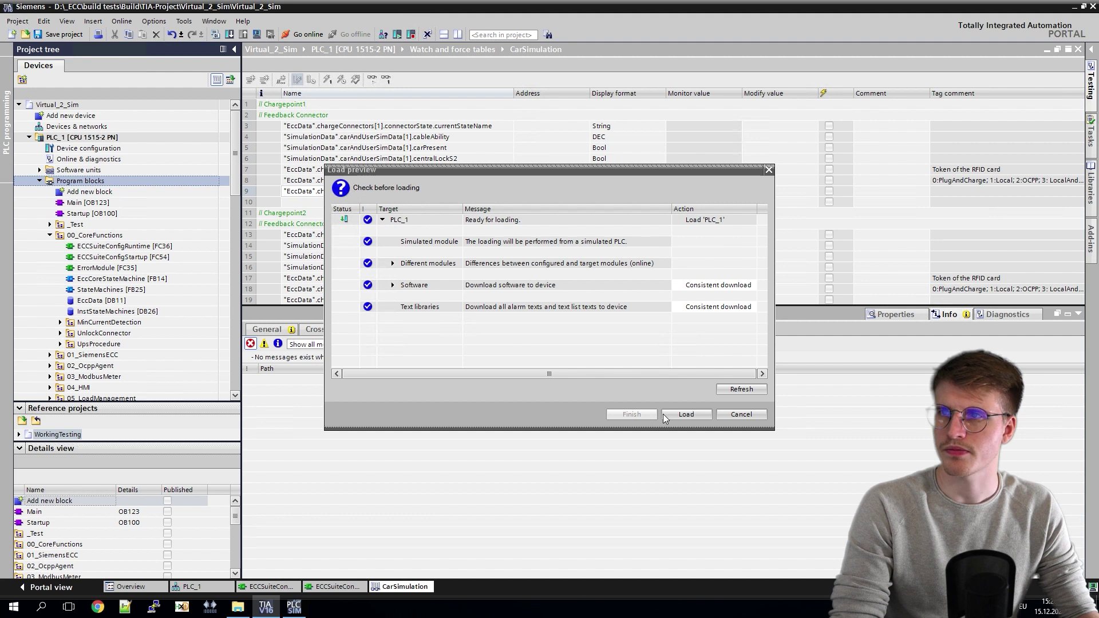
{"action": "left_click", "coordinate": [685, 413]}
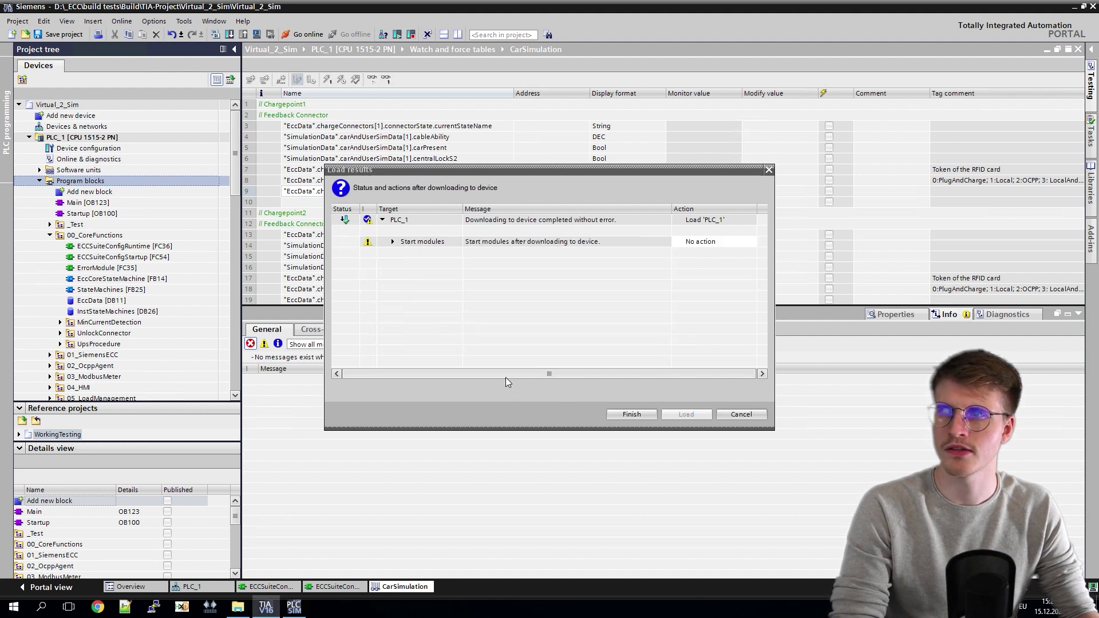
{"action": "left_click", "coordinate": [632, 414]}
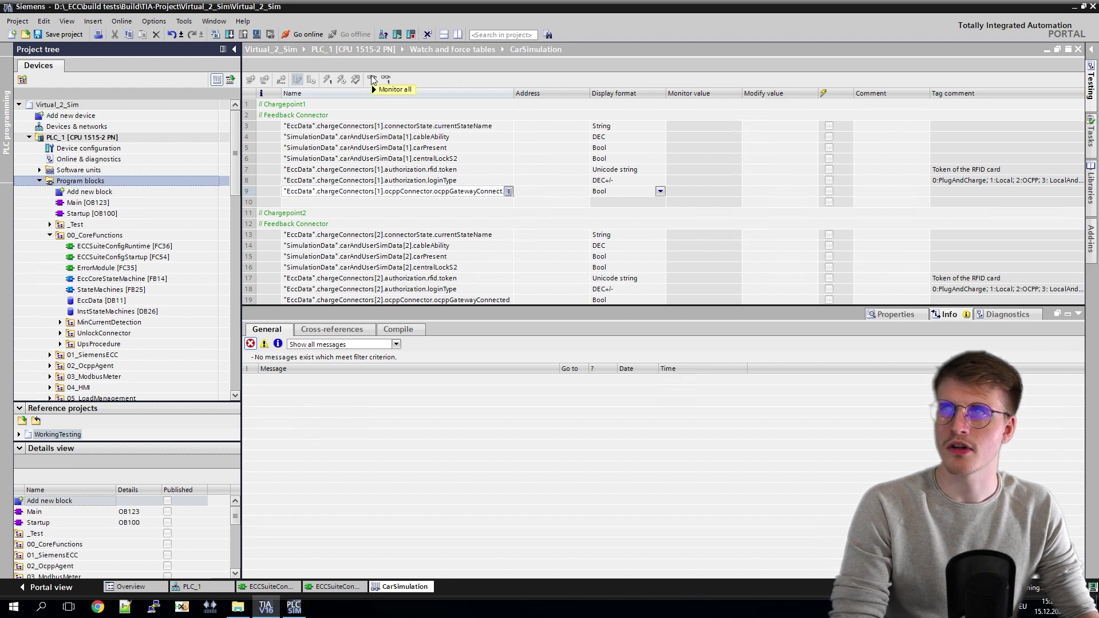
Step: Take PLC_1 online, monitor all watch table rows, and switch the CPU to RUN
{"action": "left_click", "coordinate": [309, 35]}
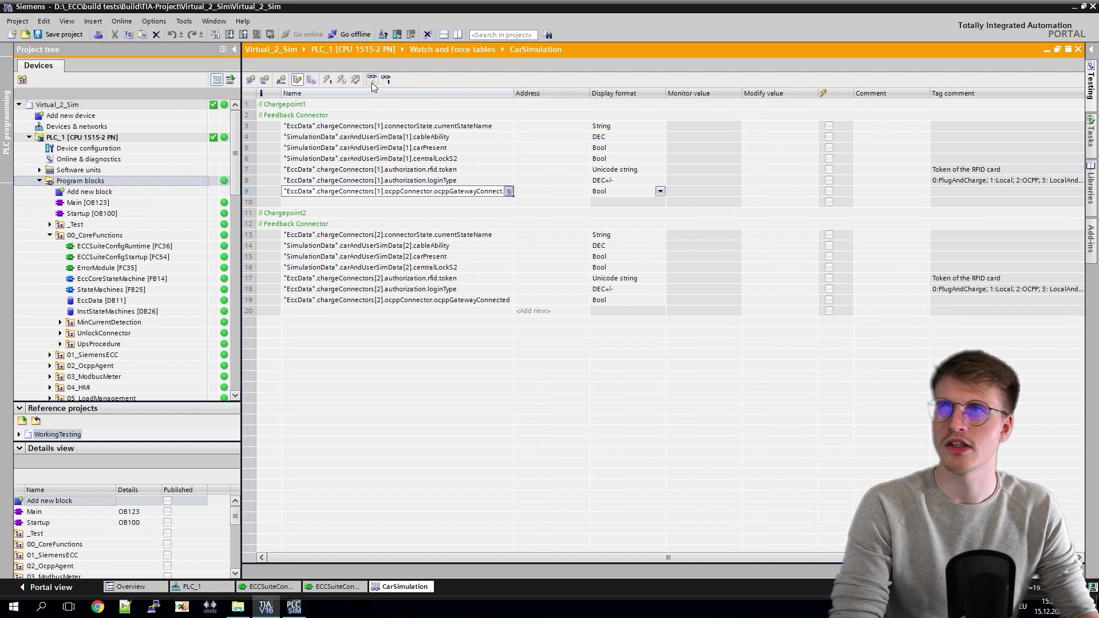
{"action": "left_click", "coordinate": [371, 82]}
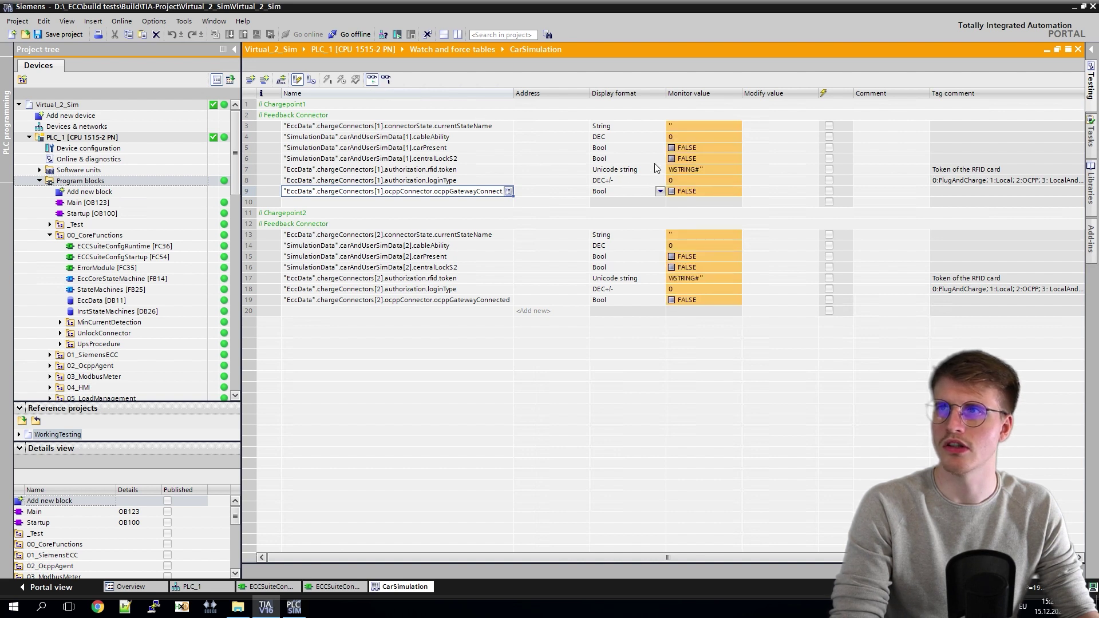
{"action": "left_click", "coordinate": [398, 34]}
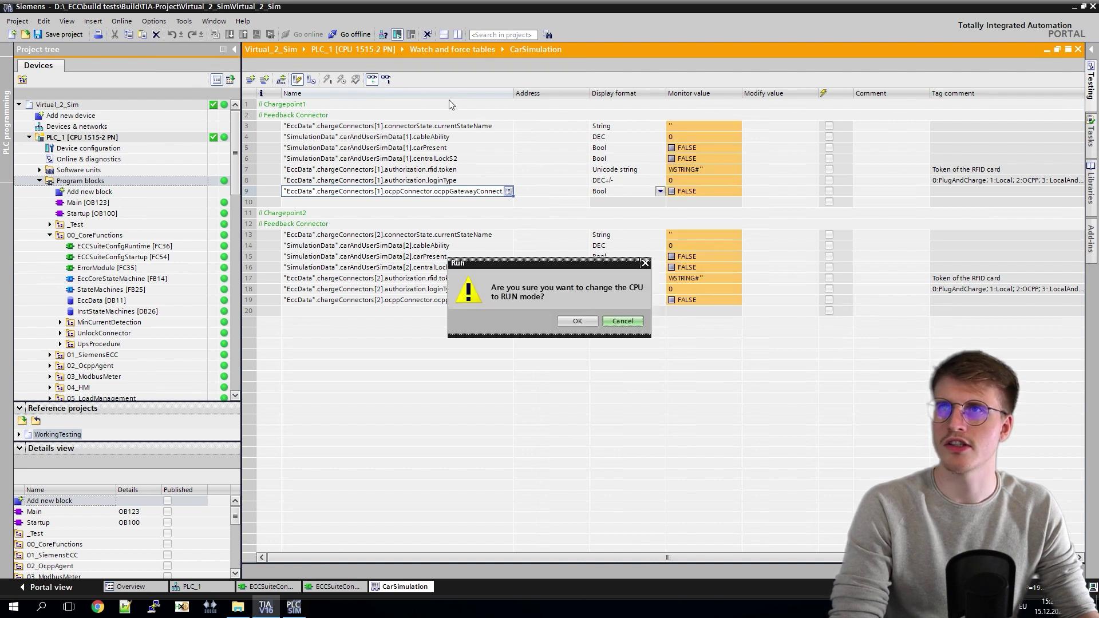
{"action": "left_click", "coordinate": [579, 322]}
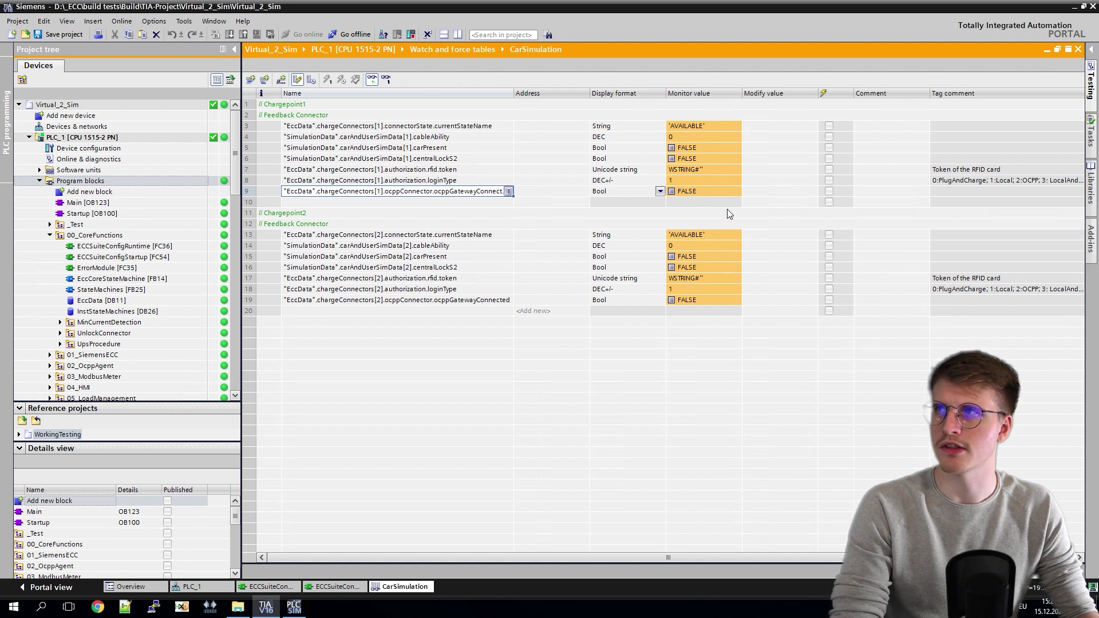
{"action": "left_click", "coordinate": [732, 181]}
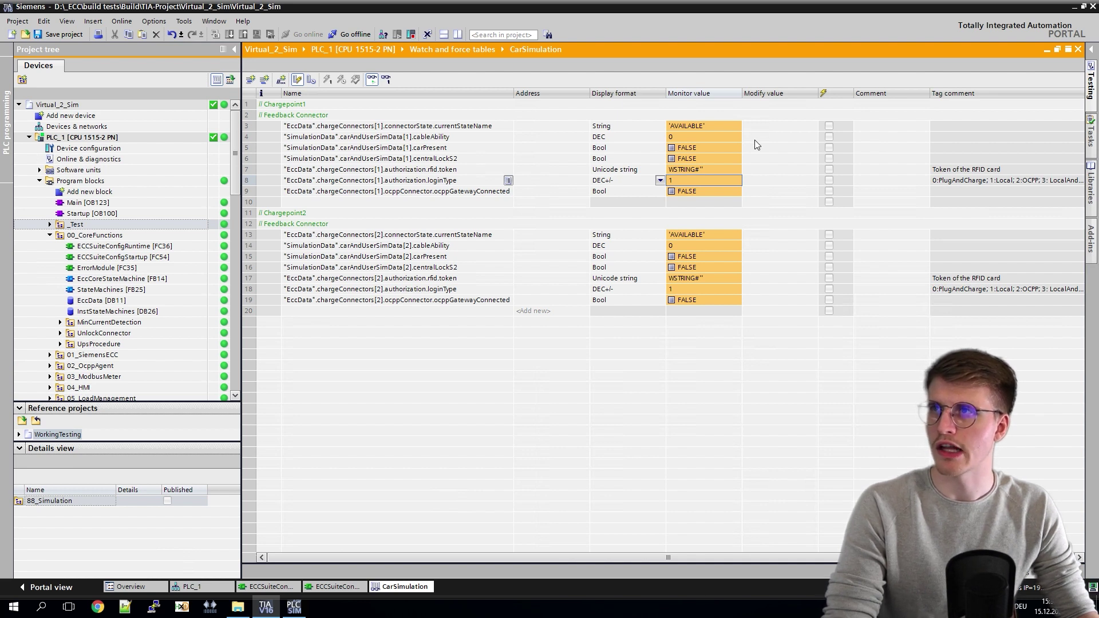
Step: Enter modify values 10 for cableAbility and TRUE for carPresent and centralLockS2, and begin the RFID token entry
{"action": "left_click", "coordinate": [756, 137]}
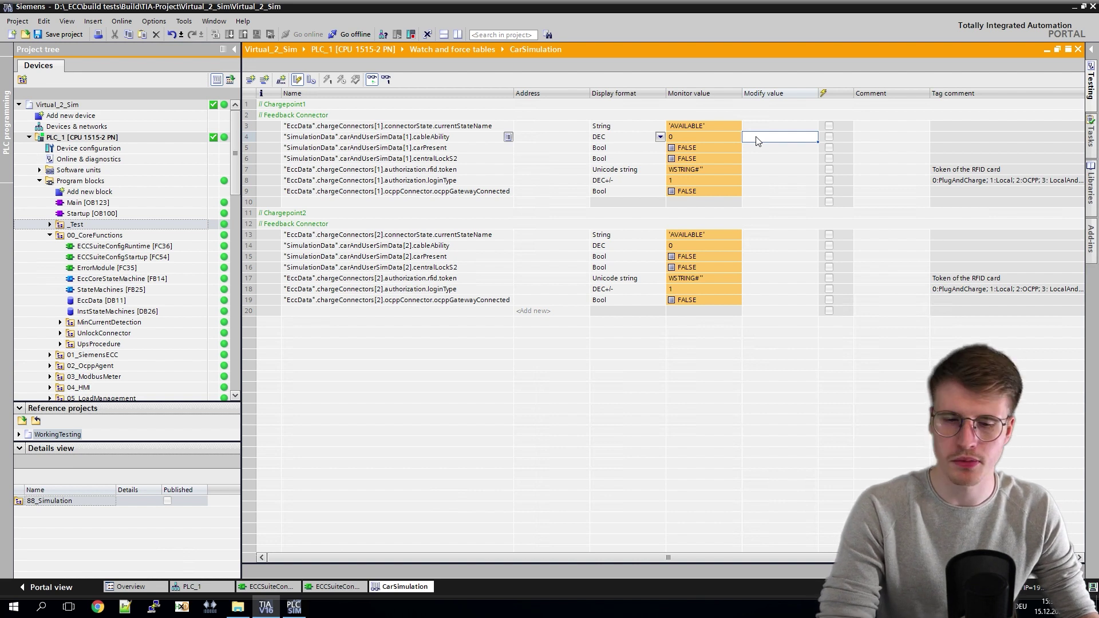
{"action": "type", "text": "10"}
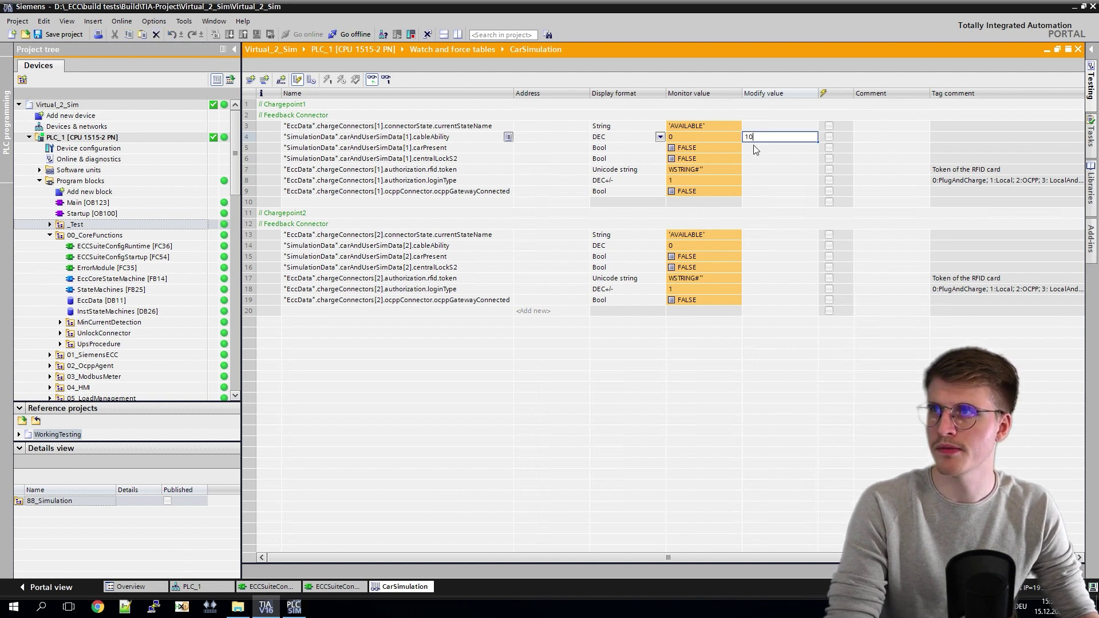
{"action": "left_click", "coordinate": [753, 148]}
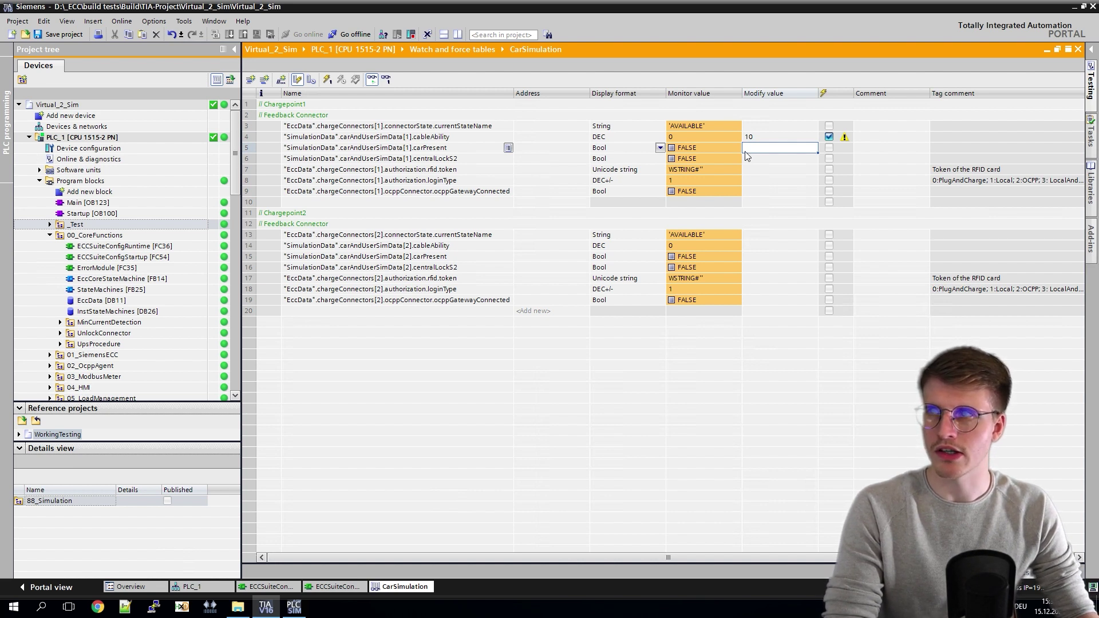
{"action": "type", "text": "TRUE"}
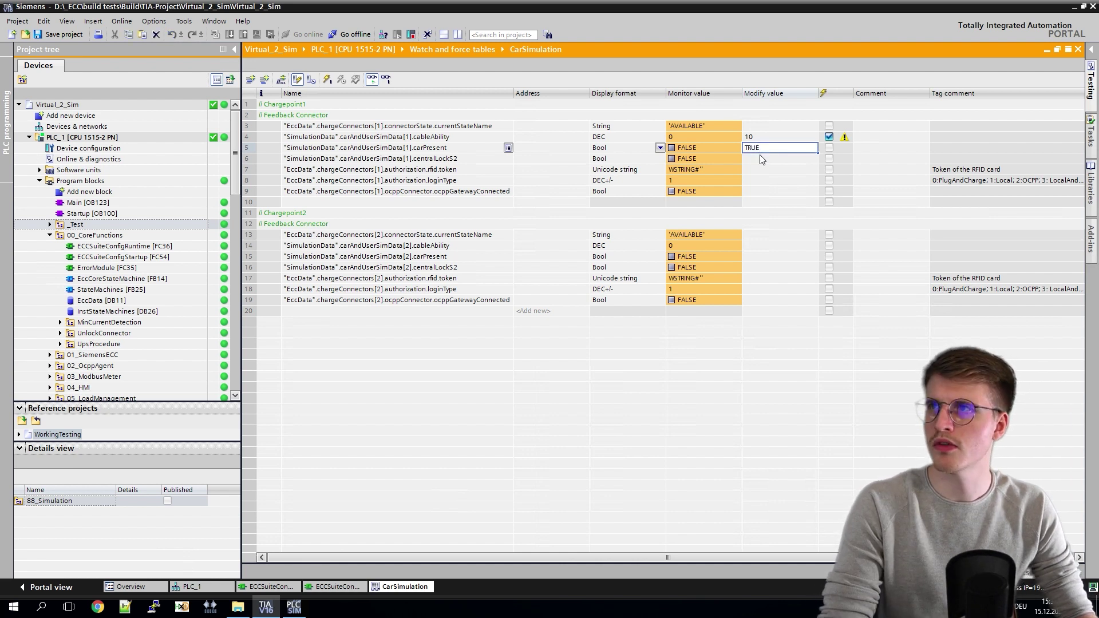
{"action": "key", "text": "Return"}
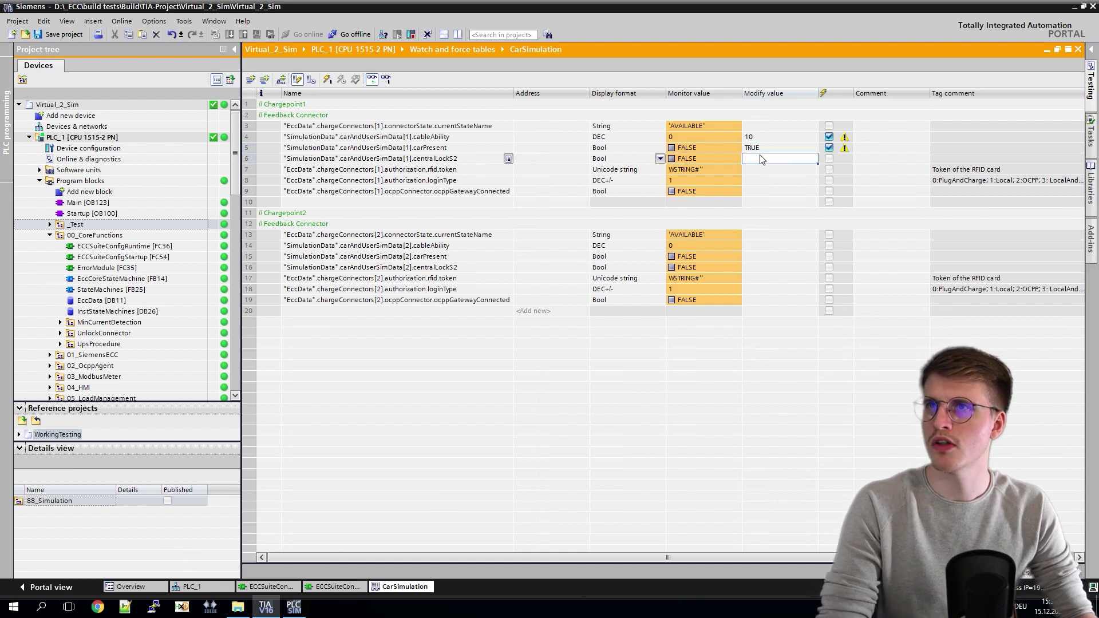
{"action": "type", "text": "TRUE"}
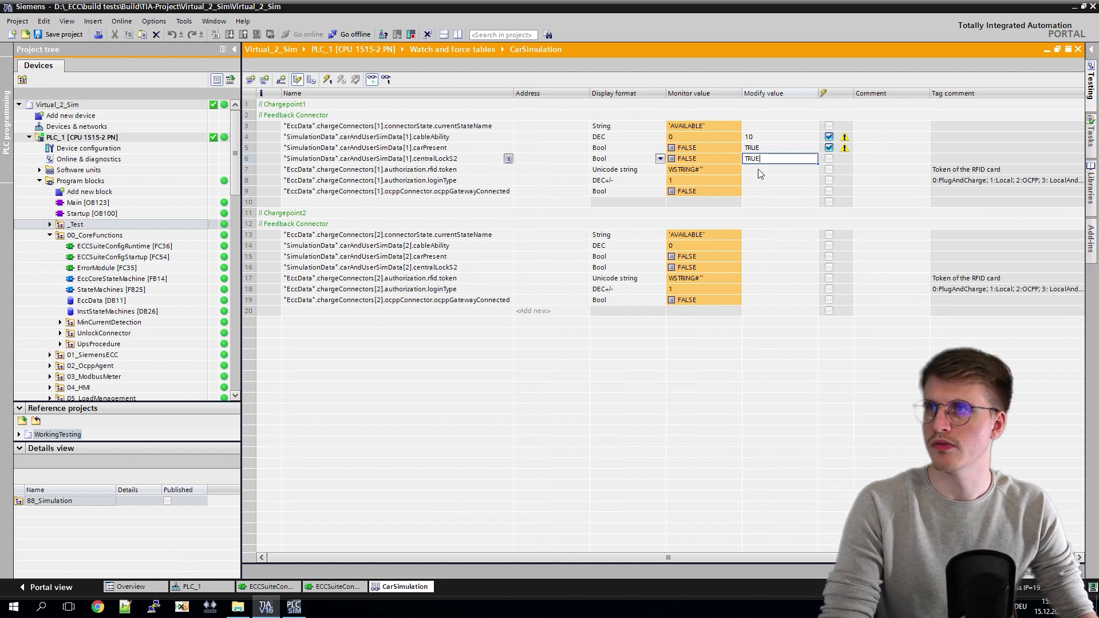
{"action": "left_click", "coordinate": [705, 168]}
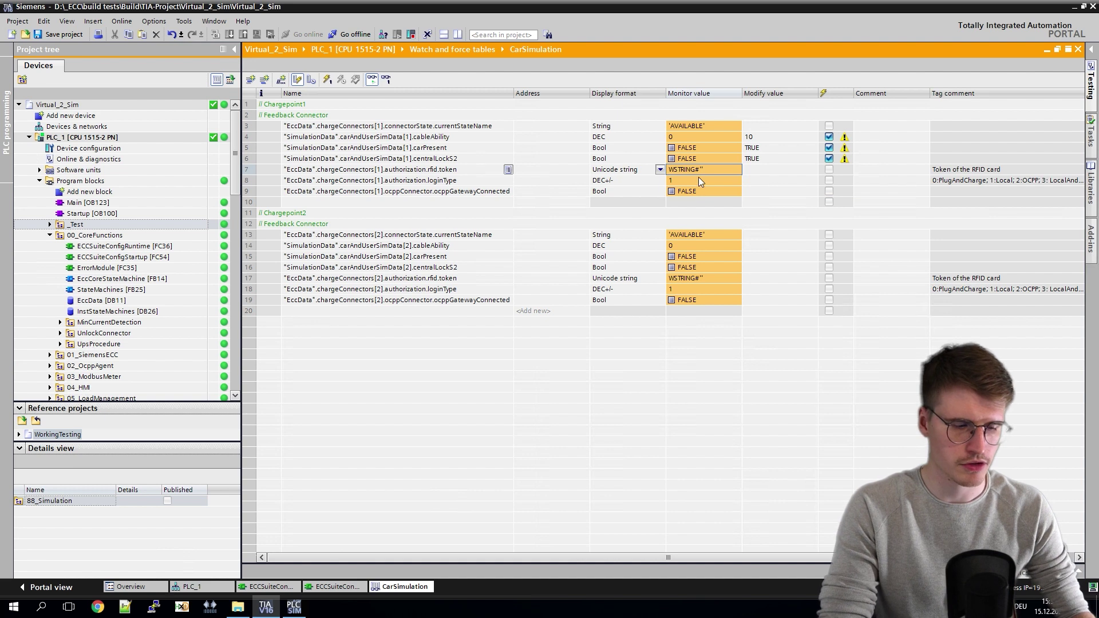
{"action": "left_click", "coordinate": [771, 170]}
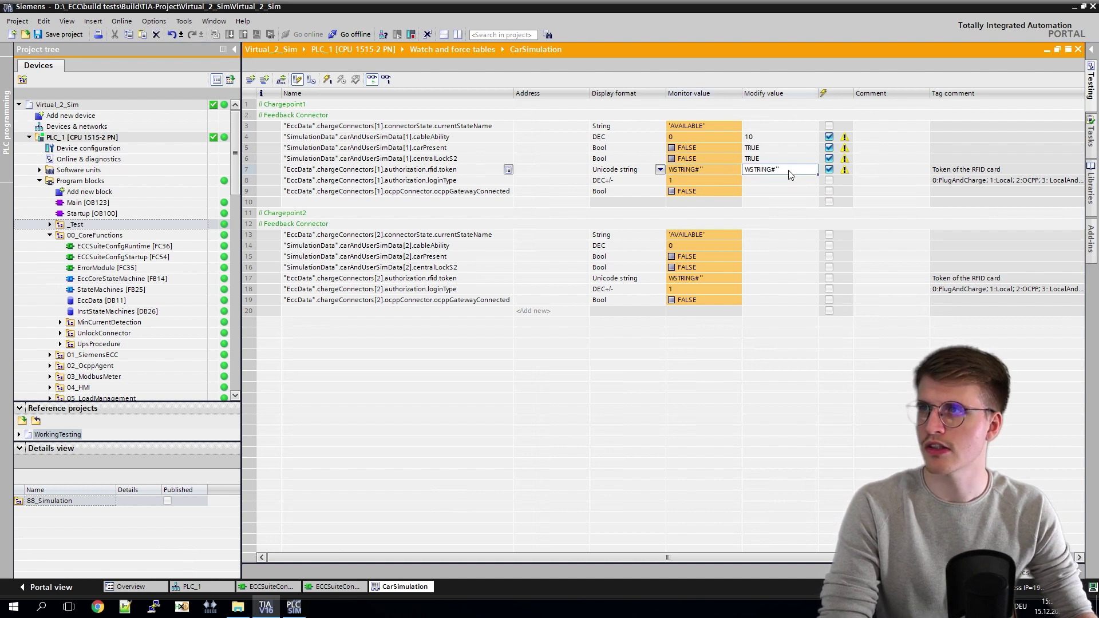
{"action": "left_click", "coordinate": [782, 174]}
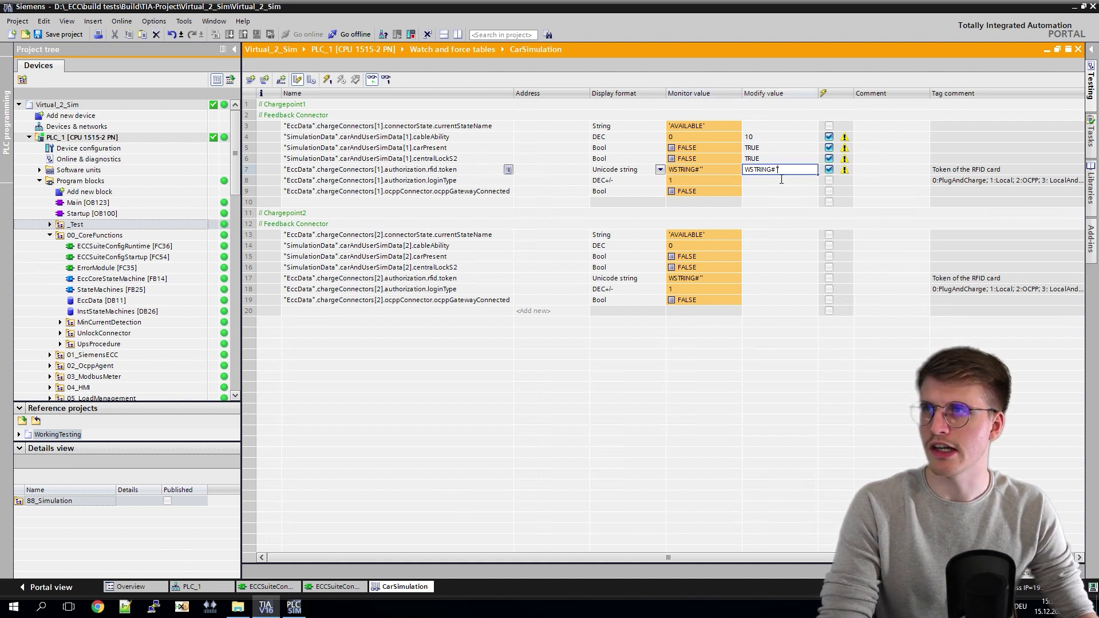
Step: In ECCSuiteConfigStartup [FC54], select the offline user's token string on line 52
{"action": "left_click", "coordinate": [269, 586]}
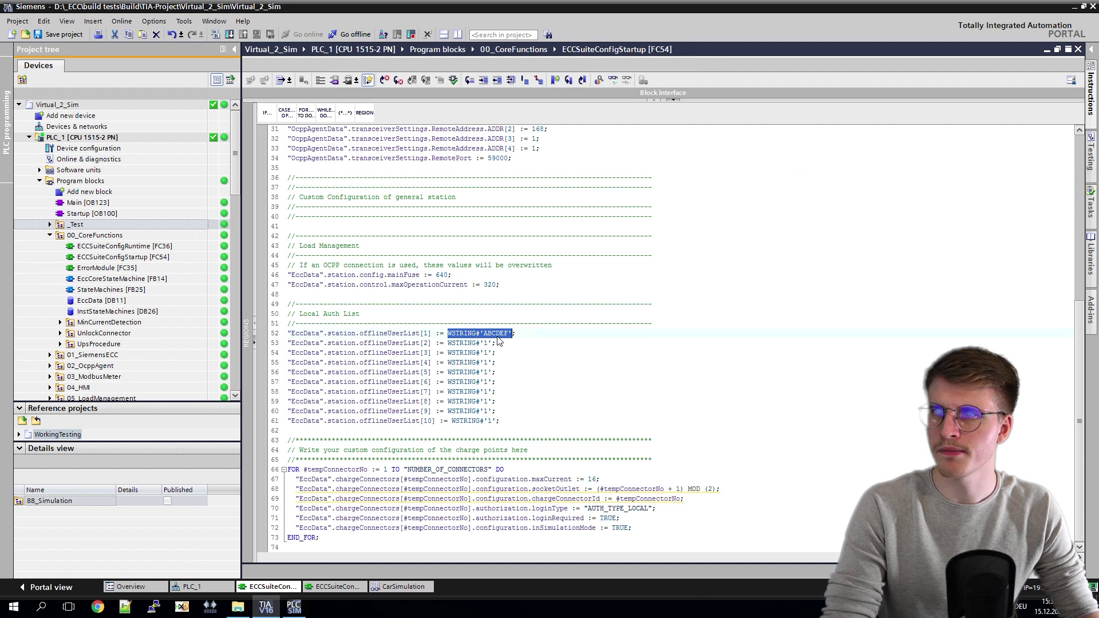
{"action": "left_click", "coordinate": [485, 334]}
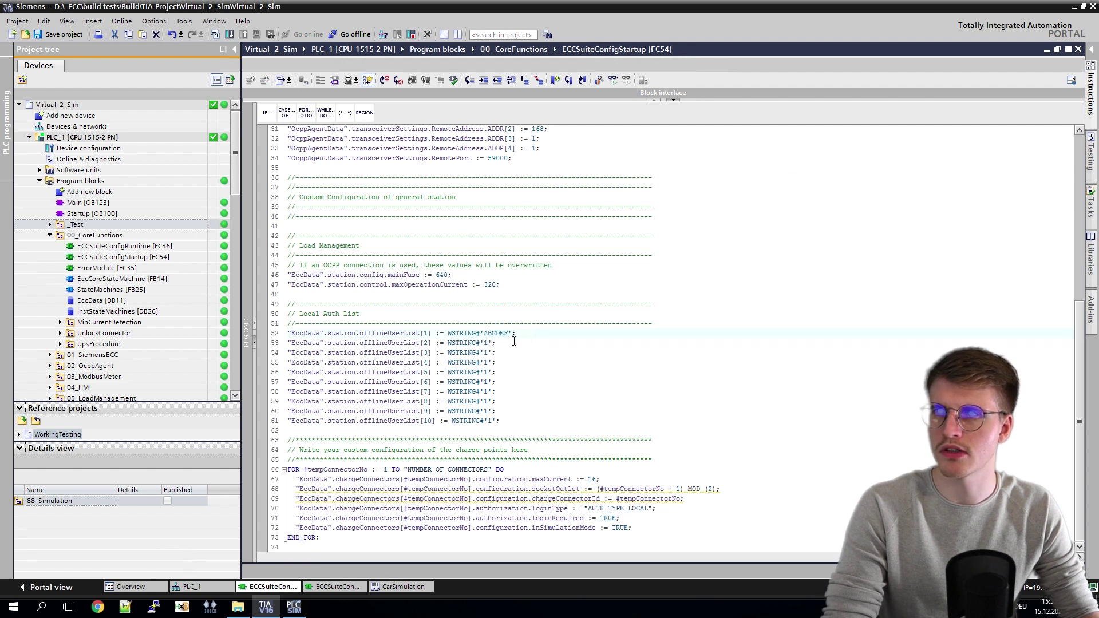
{"action": "left_click_drag", "start_coordinate": [512, 337], "coordinate": [454, 337]}
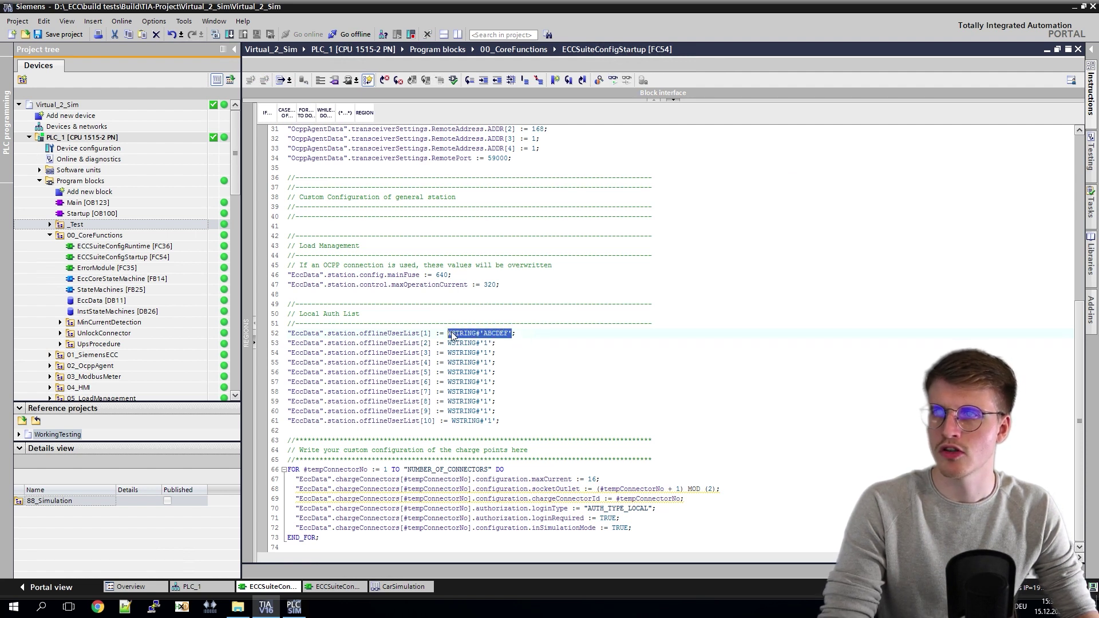
{"action": "left_click", "coordinate": [395, 587]}
{"action": "double_click", "coordinate": [756, 171]}
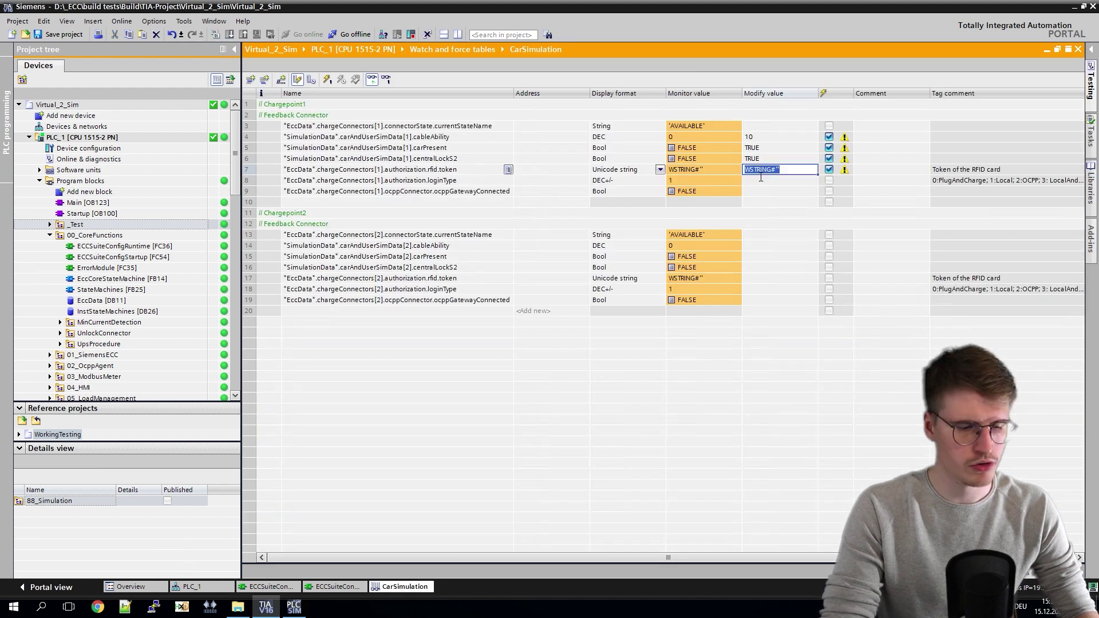
{"action": "type", "text": "WSTRING#'ABCDEF'"}
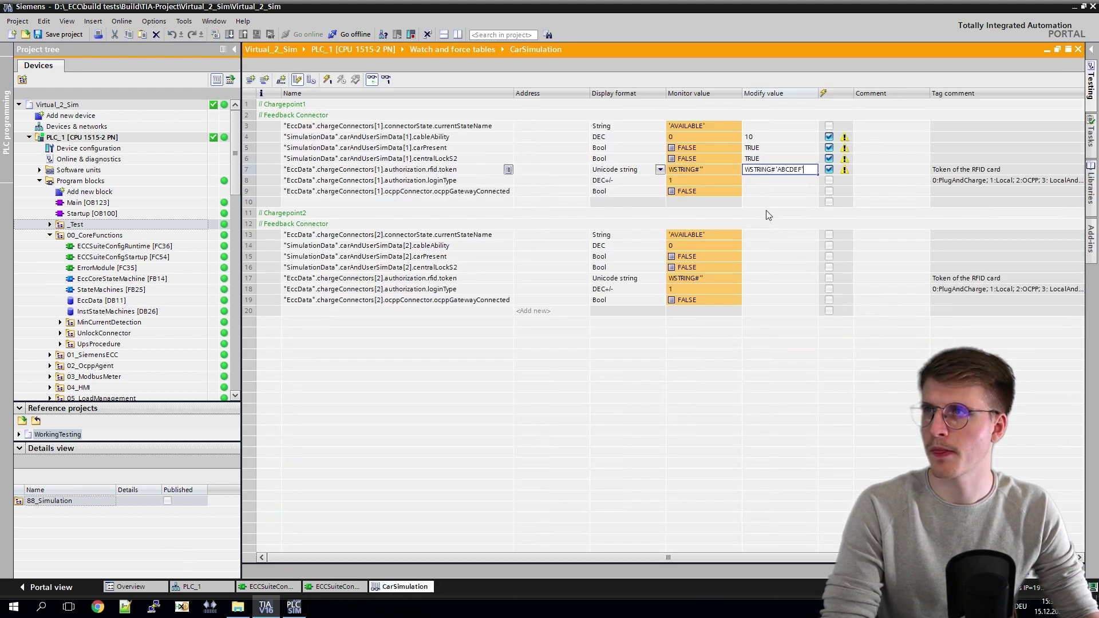
{"action": "left_click", "coordinate": [762, 140]}
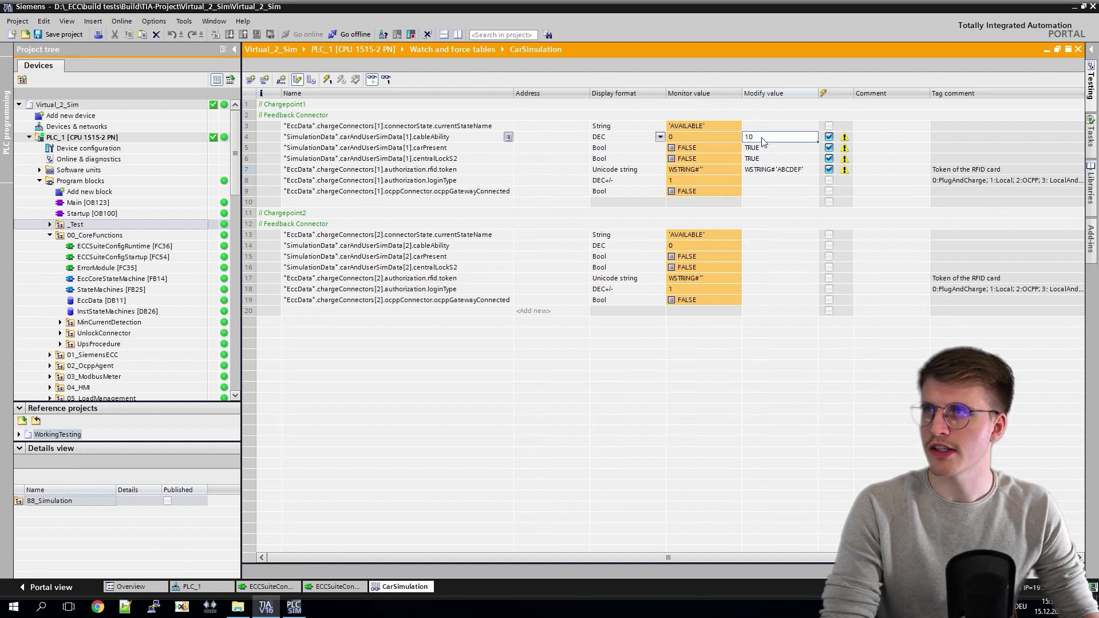
{"action": "left_click", "coordinate": [770, 172]}
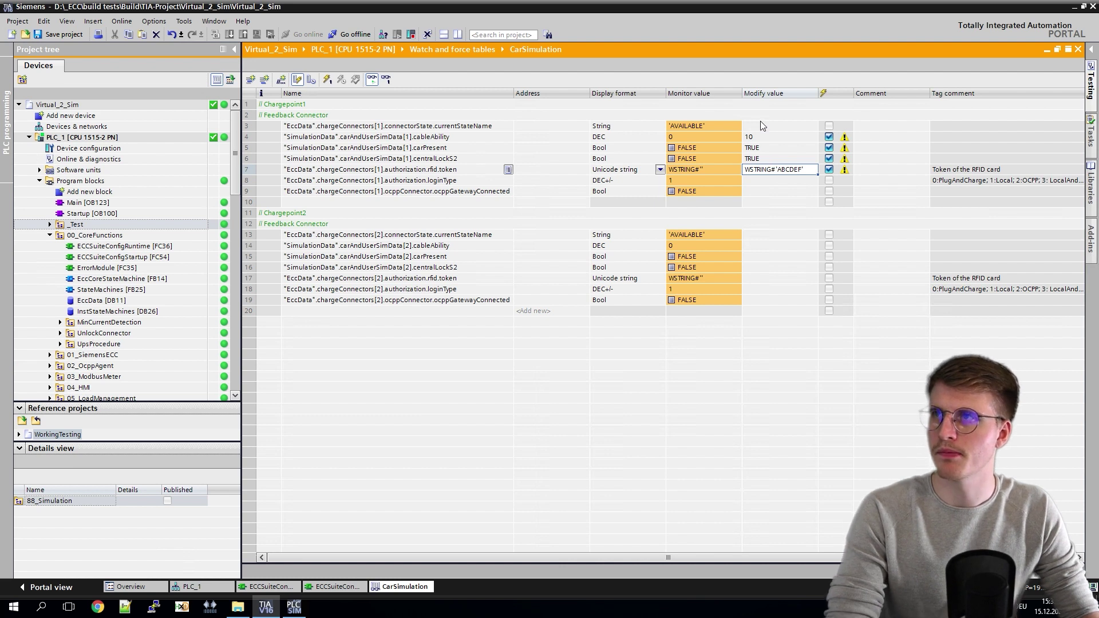
{"action": "right_click", "coordinate": [761, 171]}
{"action": "mouse_move", "coordinate": [790, 176]}
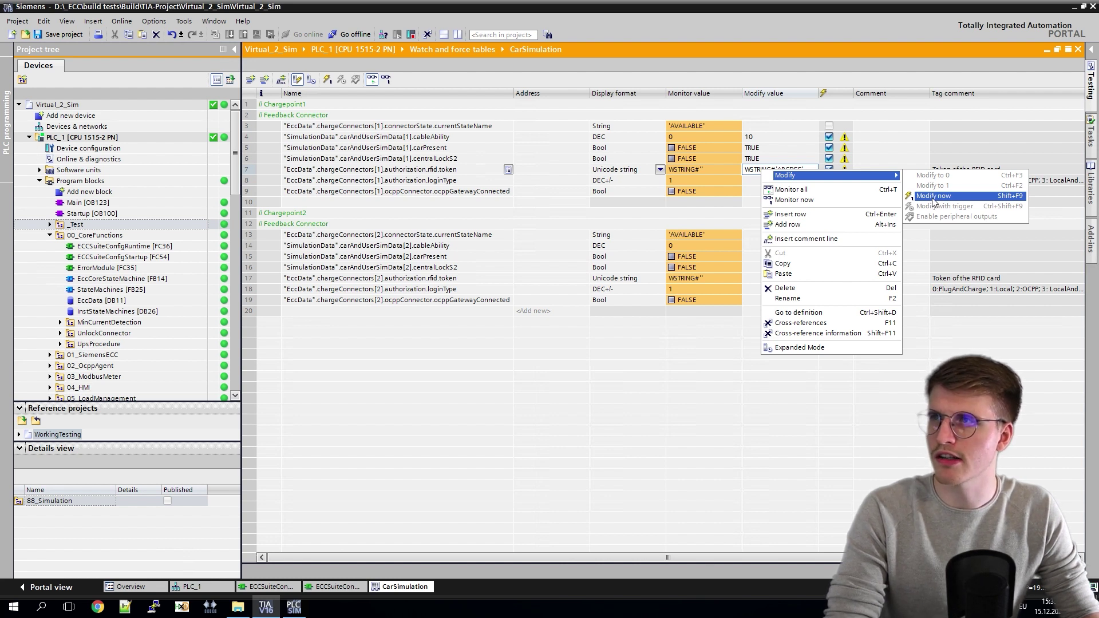
{"action": "left_click", "coordinate": [932, 196]}
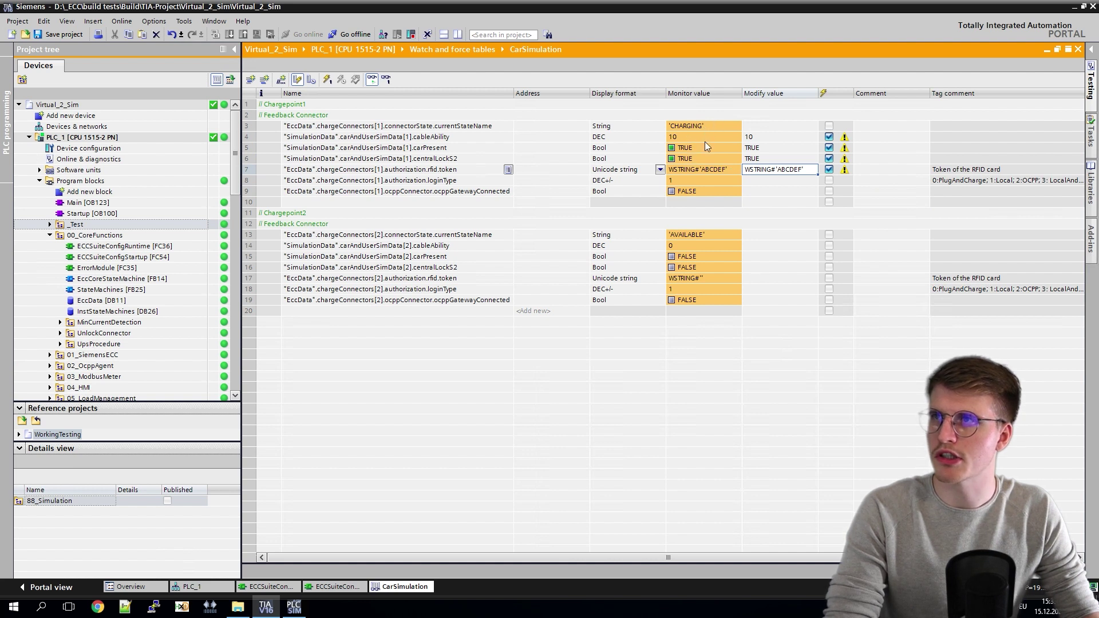
{"action": "left_click_drag", "start_coordinate": [696, 150], "coordinate": [699, 160]}
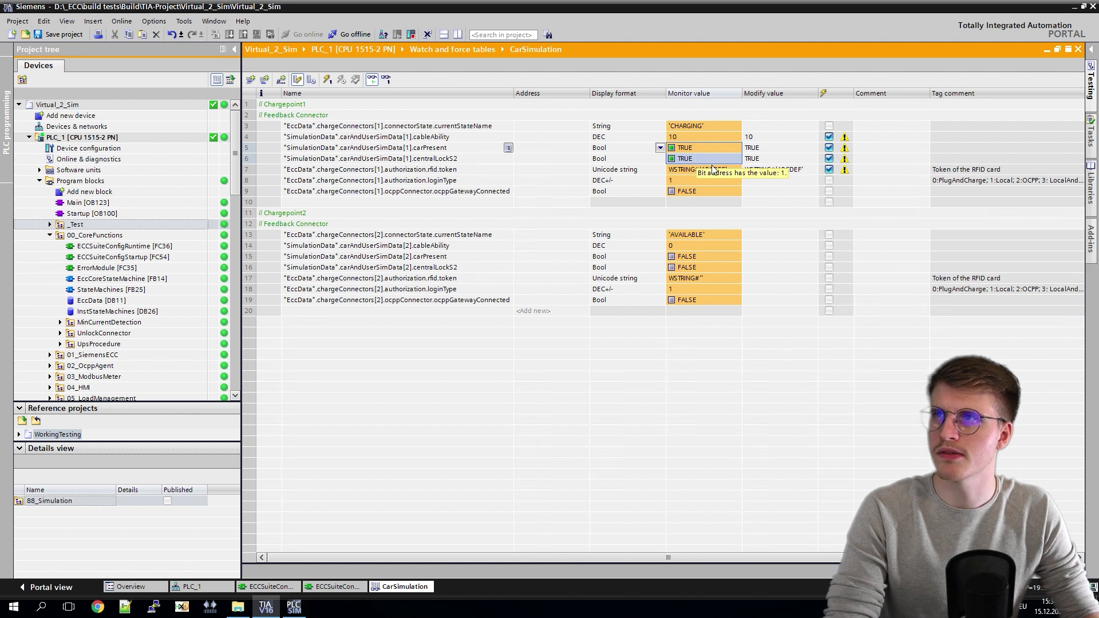
{"action": "left_click", "coordinate": [761, 181]}
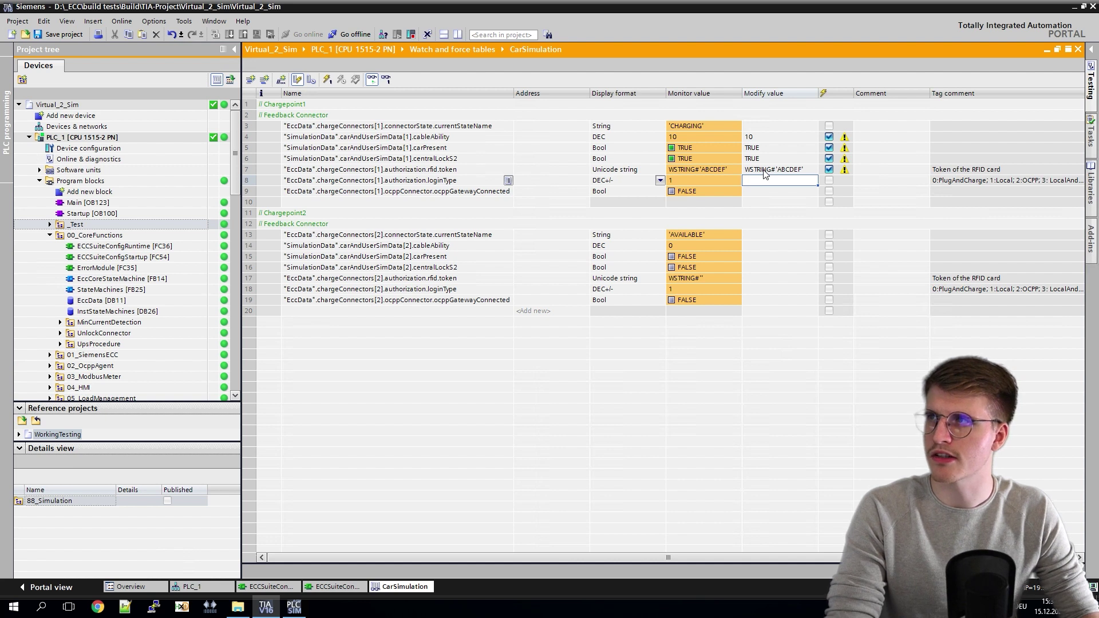
Step: Save WSTRING#'ABCDEF' as row 7's comment and WSTRING#'' as row 6's comment
{"action": "left_click", "coordinate": [764, 170]}
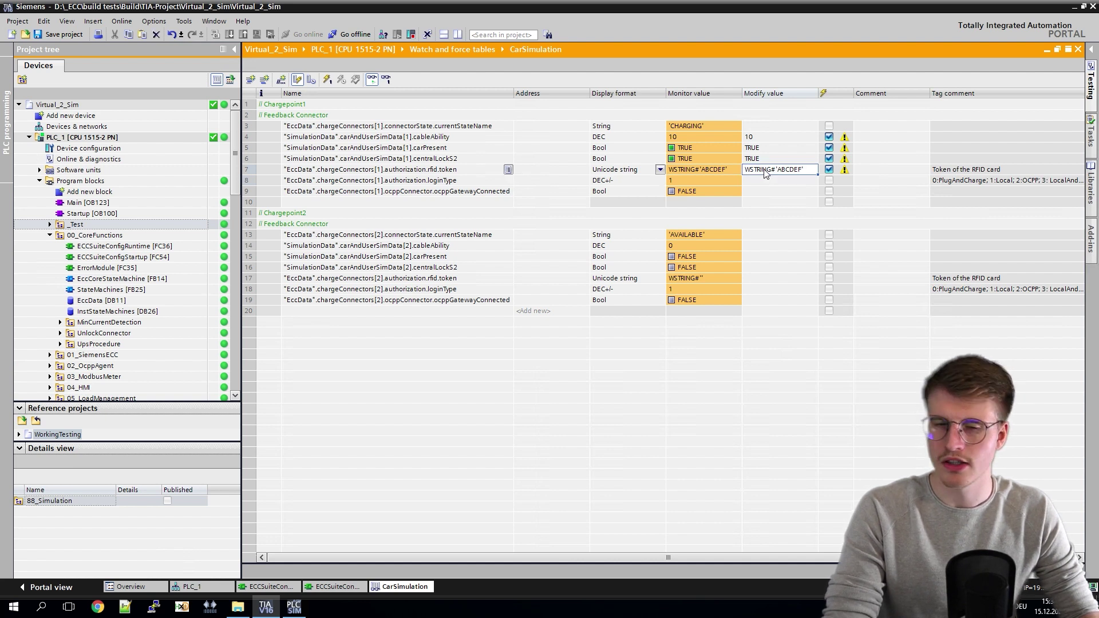
{"action": "left_click", "coordinate": [875, 169]}
{"action": "type", "text": "WSTRING#'ABCDEF'"}
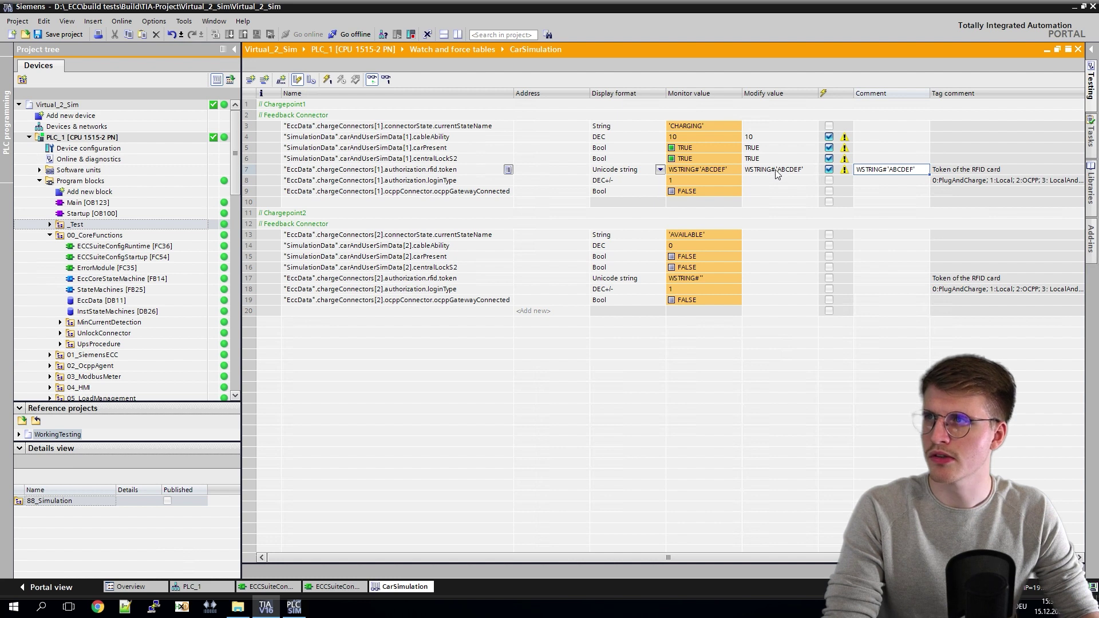
{"action": "left_click", "coordinate": [876, 158]}
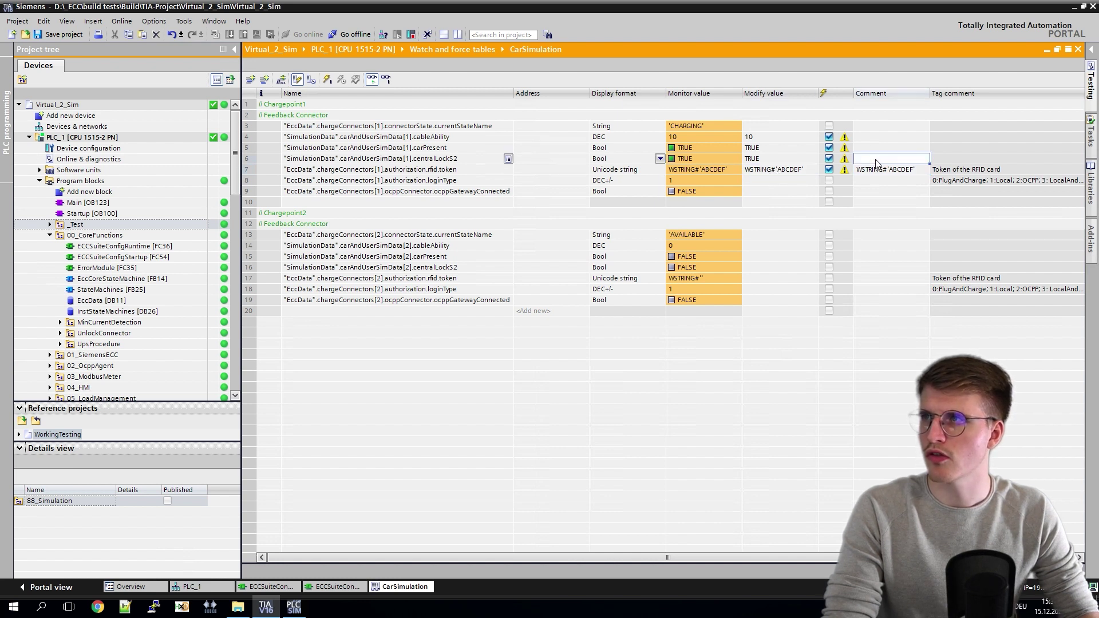
{"action": "type", "text": "WSTRING#'ABCDEF'"}
{"action": "key", "text": "ctrl+a"}
{"action": "key", "text": "ctrl+c"}
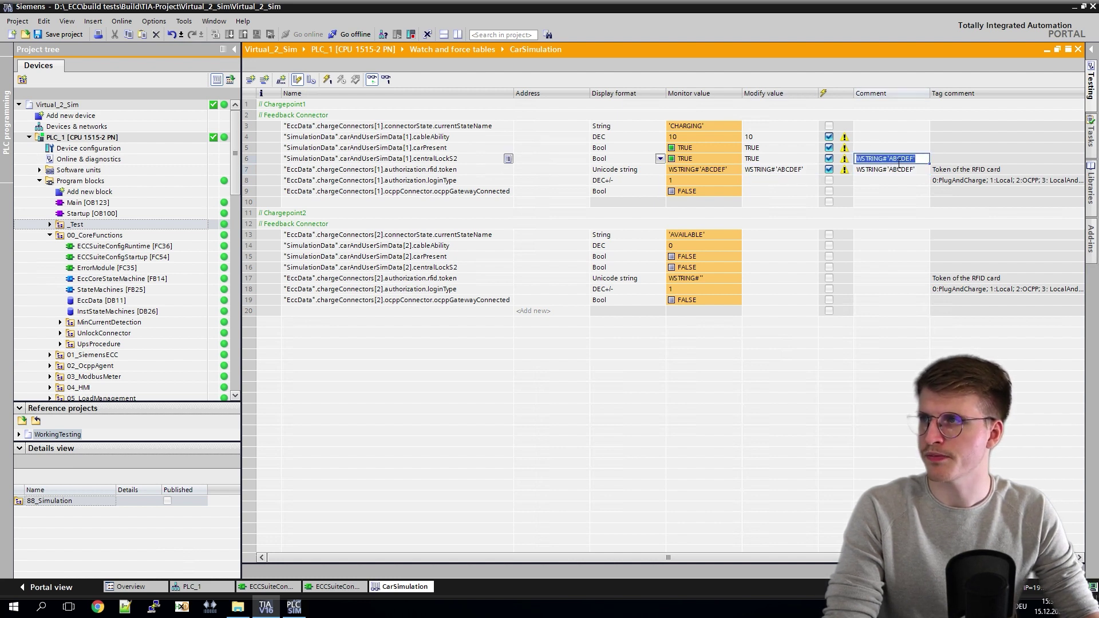
{"action": "left_click_drag", "start_coordinate": [889, 160], "coordinate": [917, 163]}
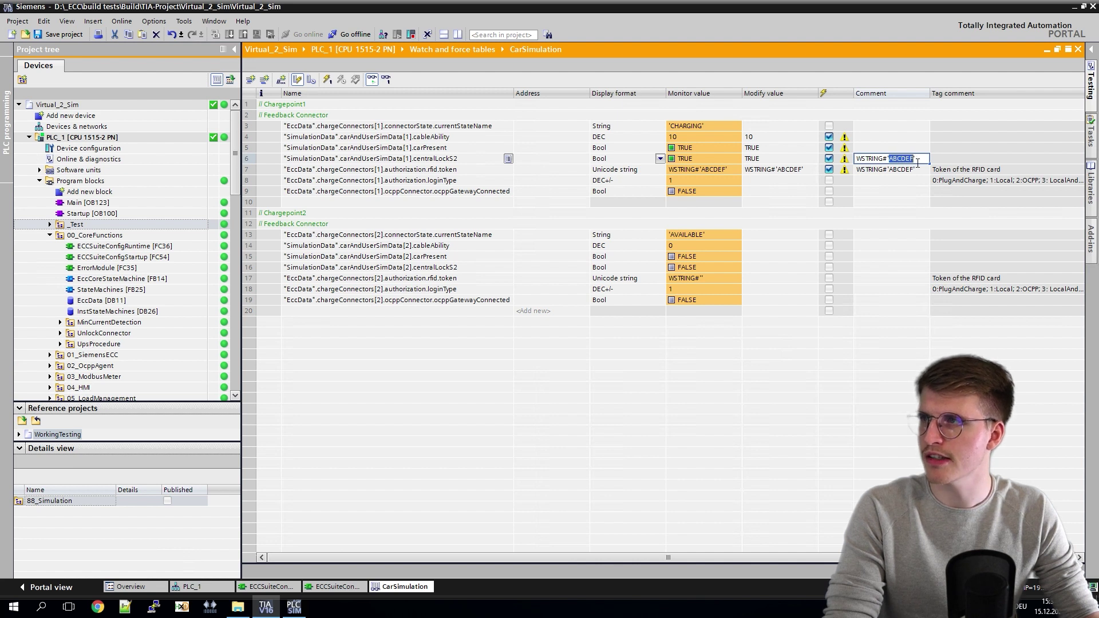
{"action": "key", "text": "BackSpace"}
{"action": "left_click", "coordinate": [878, 182]}
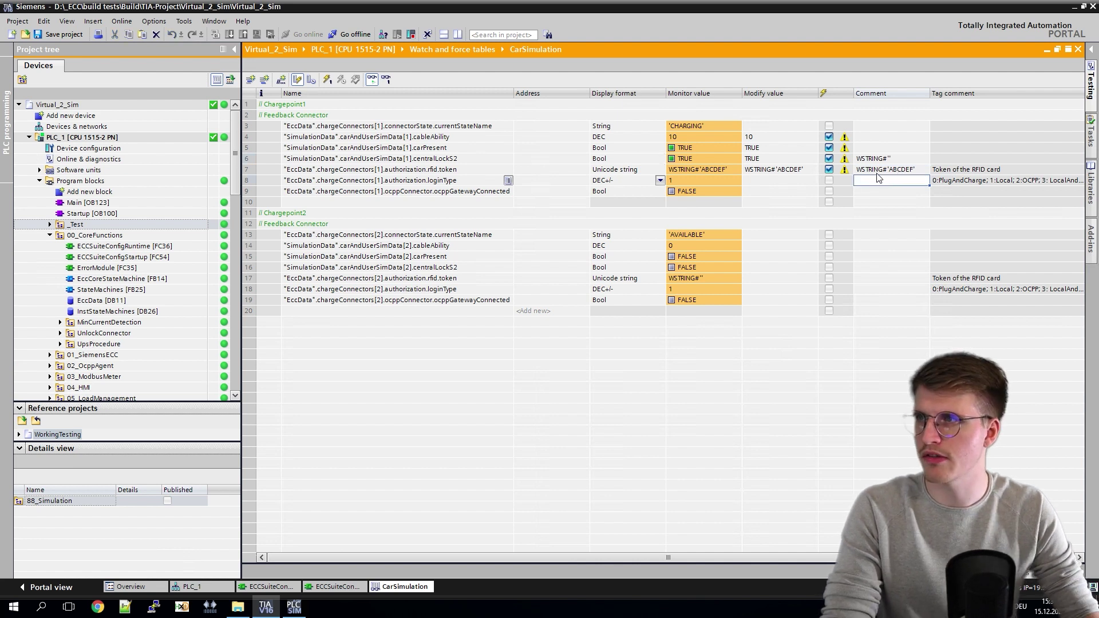
{"action": "left_click", "coordinate": [876, 160]}
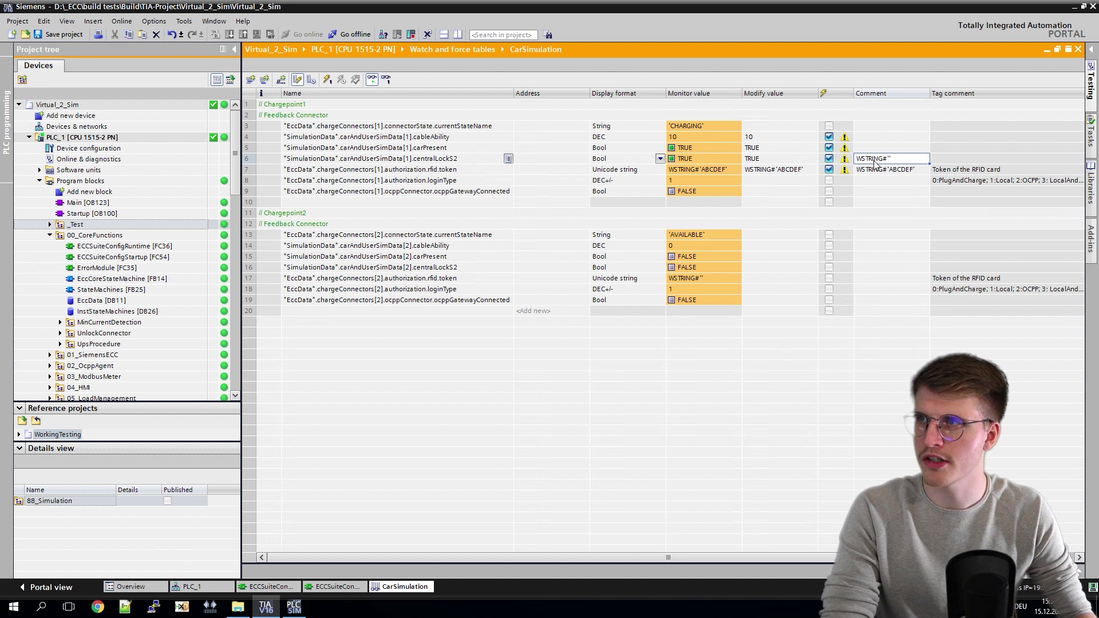
Step: Clear row 7's token modify value to WSTRING#'' and write it with Modify now
{"action": "left_click", "coordinate": [786, 171]}
{"action": "double_click", "coordinate": [787, 171]}
{"action": "key", "text": "BackSpace"}
{"action": "right_click", "coordinate": [781, 174]}
{"action": "key", "text": "Escape"}
{"action": "right_click", "coordinate": [763, 172]}
{"action": "mouse_move", "coordinate": [795, 175]}
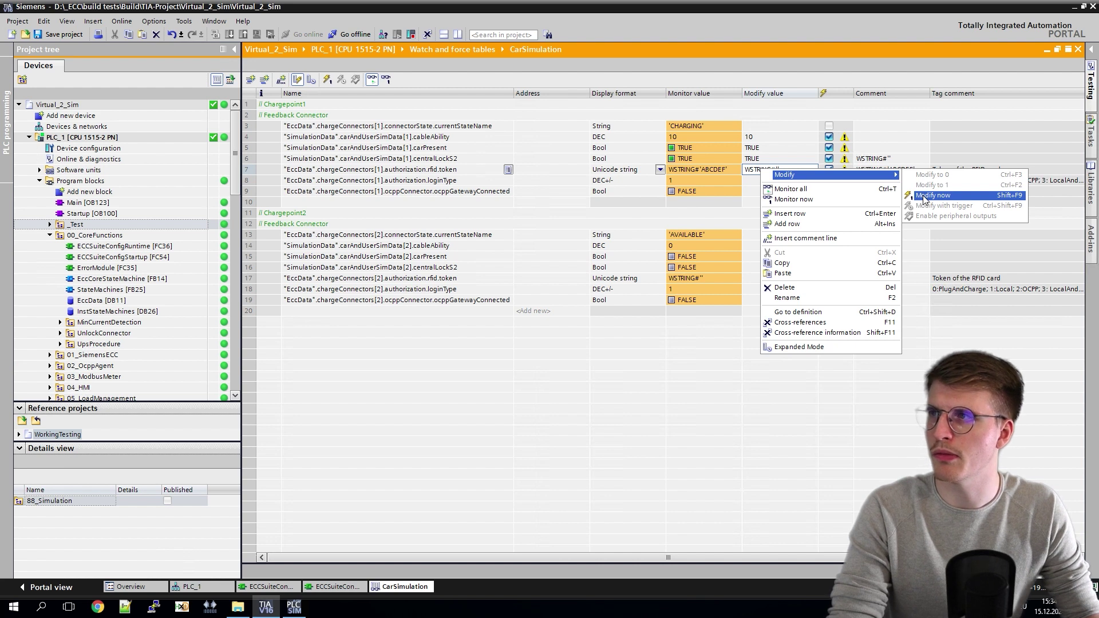
{"action": "left_click", "coordinate": [923, 198]}
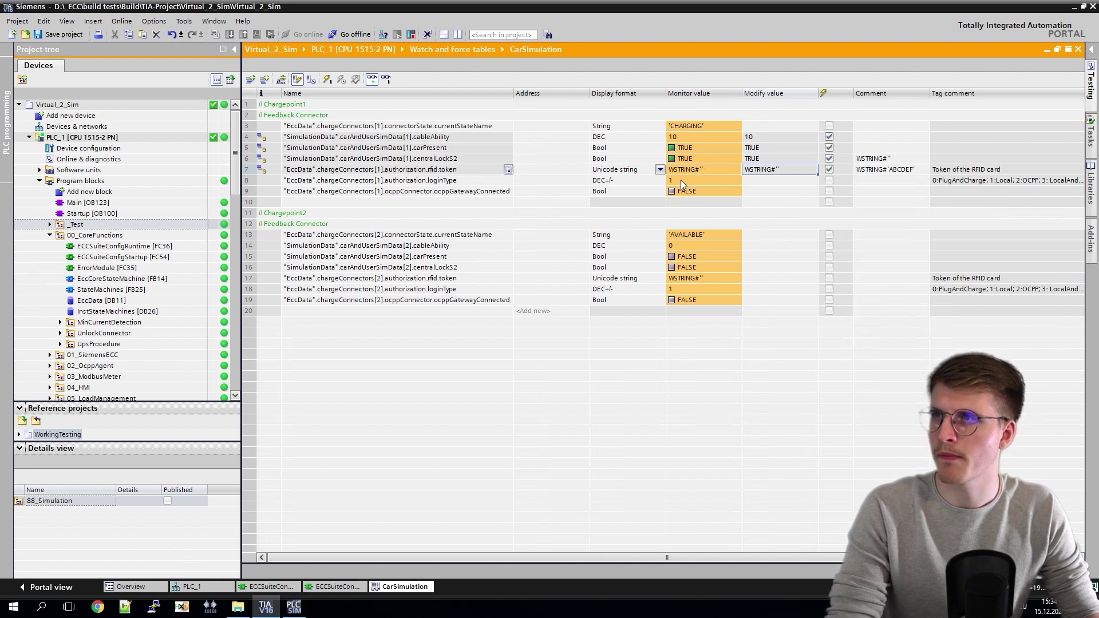
Step: Paste WSTRING#'ABCDEF' into the token modify value and write it with Modify now, reaching FINISHING
{"action": "left_click", "coordinate": [879, 173]}
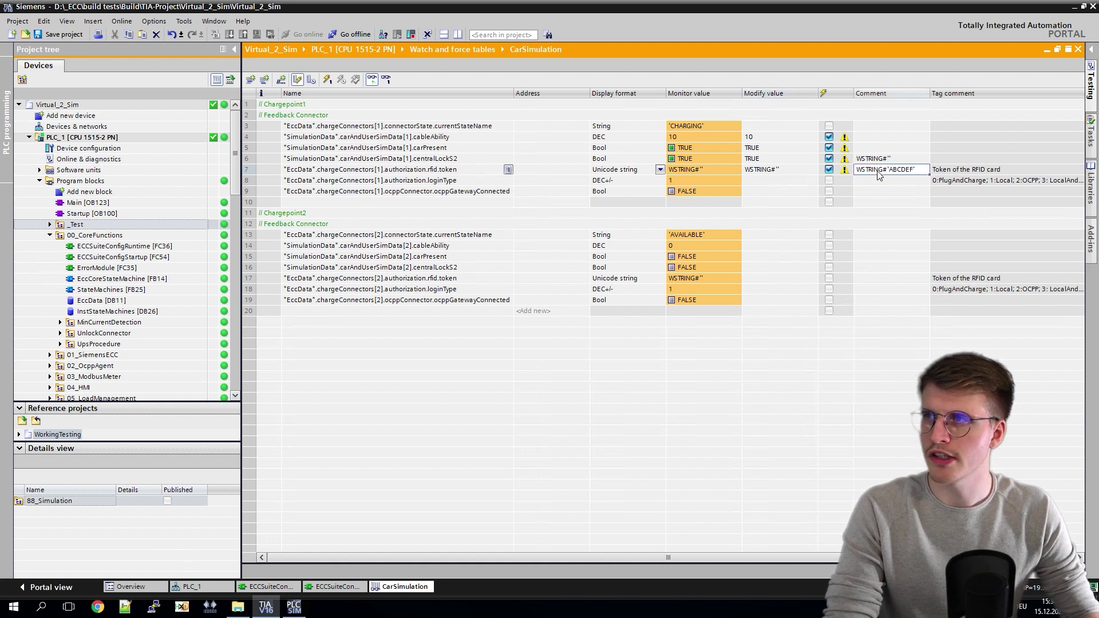
{"action": "left_click", "coordinate": [769, 172]}
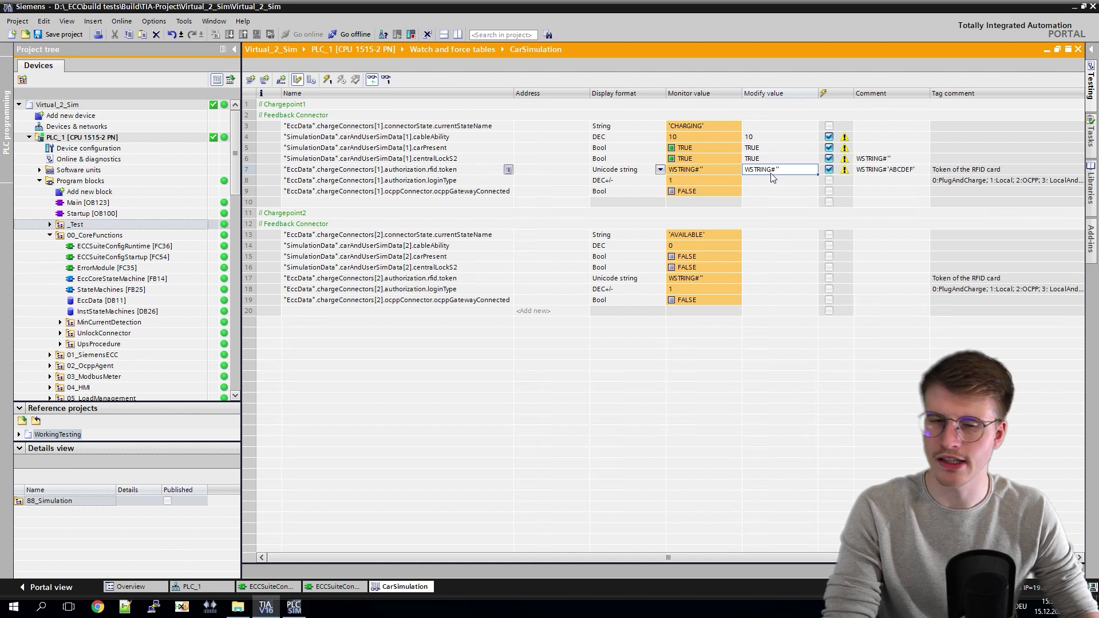
{"action": "key", "text": "ctrl+v"}
{"action": "right_click", "coordinate": [771, 175]}
{"action": "mouse_move", "coordinate": [786, 177]}
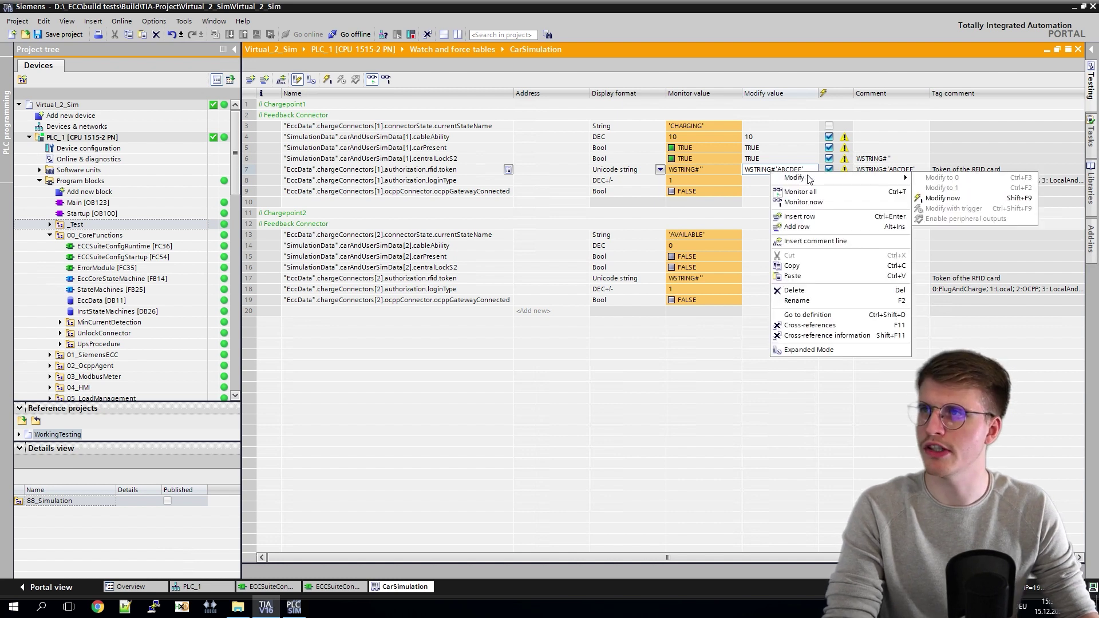
{"action": "left_click", "coordinate": [944, 198]}
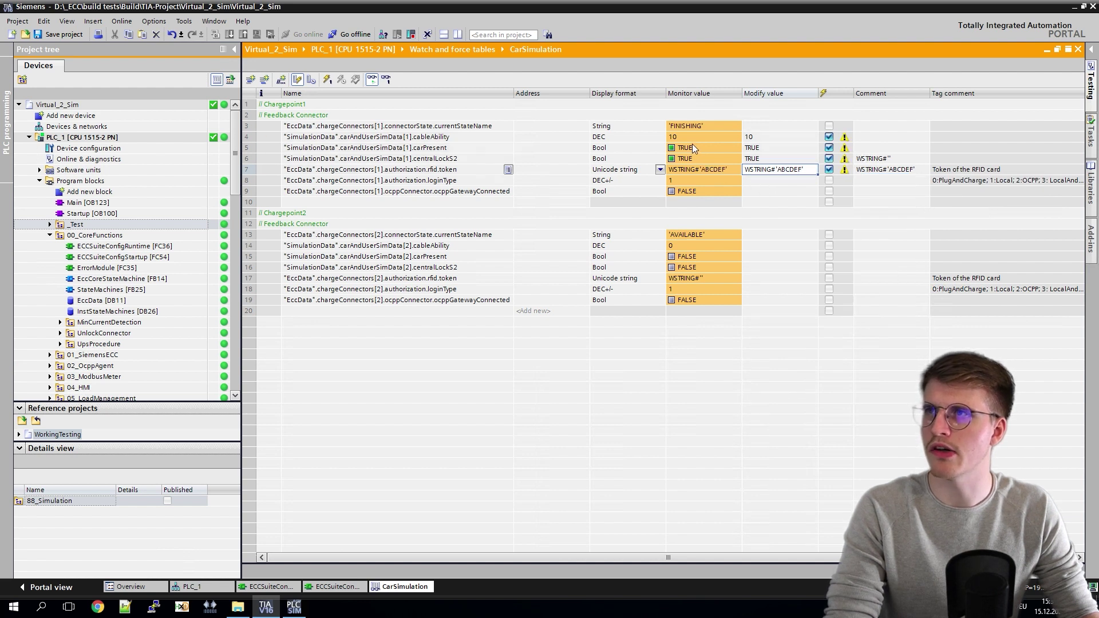
{"action": "left_click", "coordinate": [697, 126]}
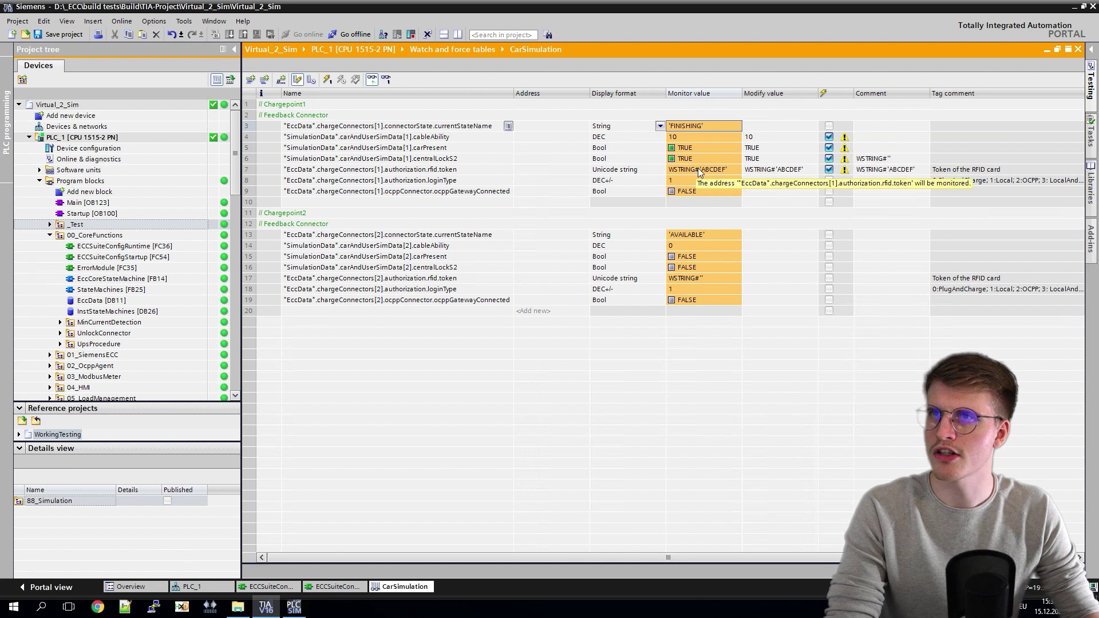
Step: Force centralLockS2 and carPresent to FALSE using Modify to 0
{"action": "right_click", "coordinate": [763, 163]}
{"action": "mouse_move", "coordinate": [835, 165]}
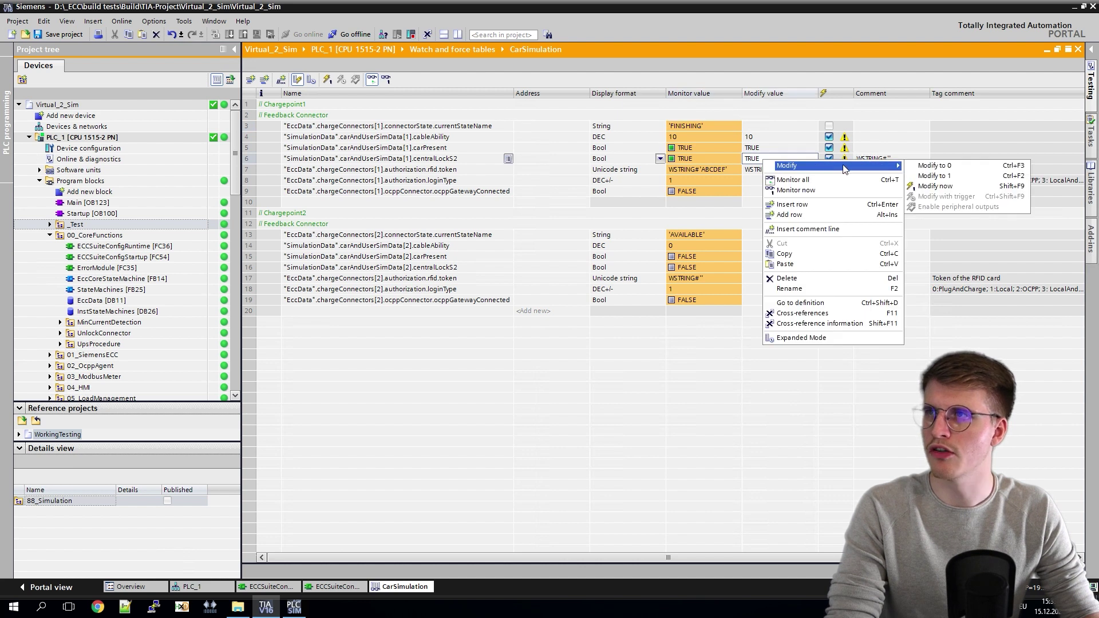
{"action": "left_click", "coordinate": [938, 170]}
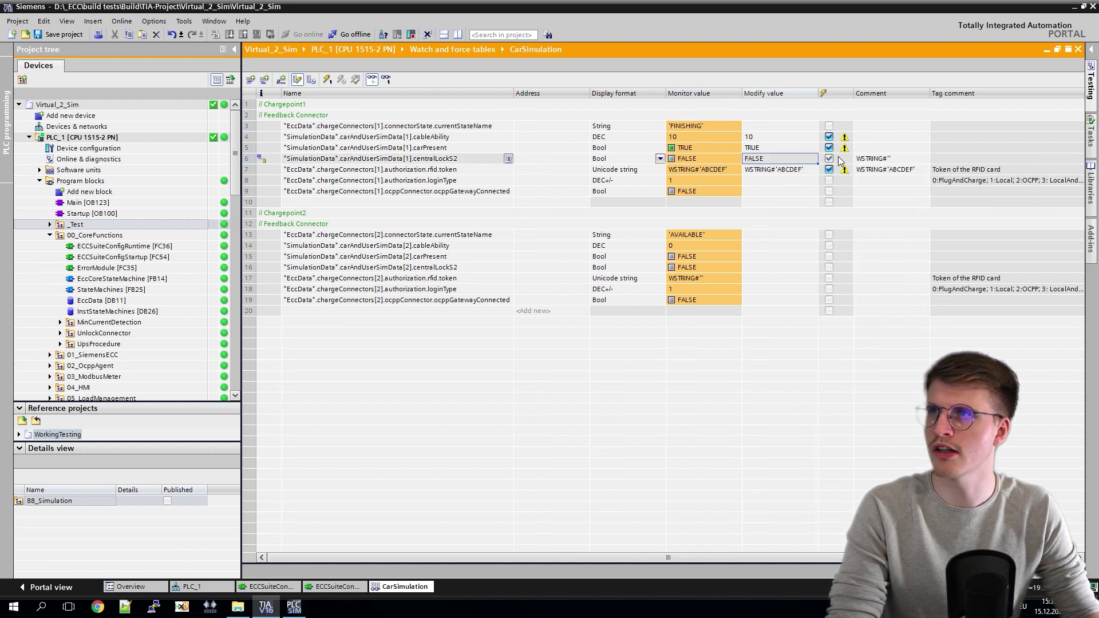
{"action": "right_click", "coordinate": [768, 149]}
{"action": "mouse_move", "coordinate": [770, 150]}
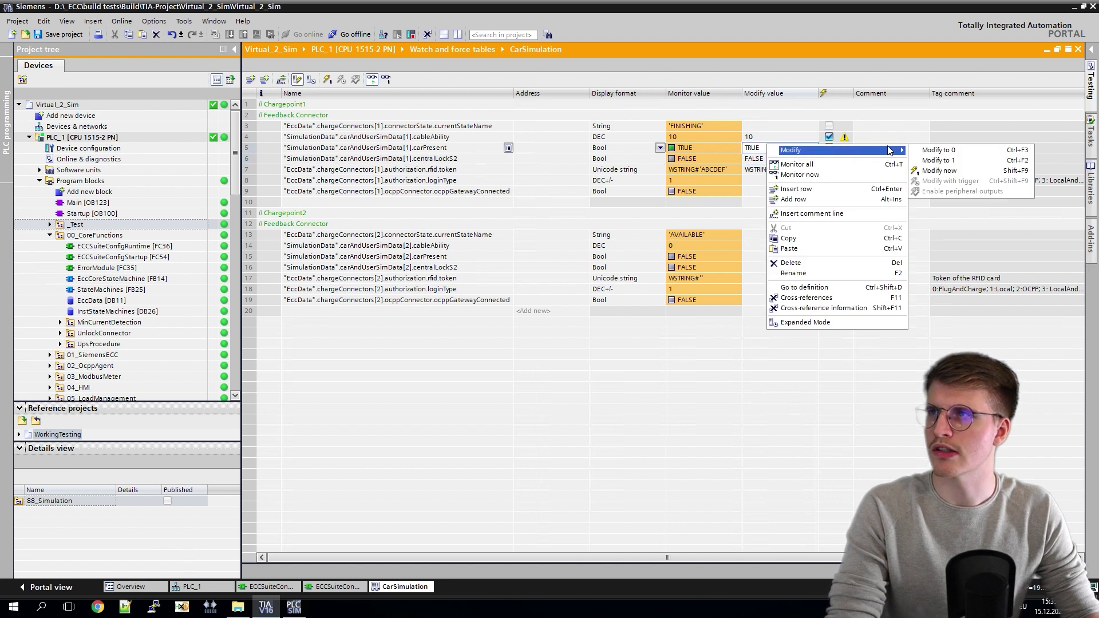
{"action": "left_click", "coordinate": [938, 156]}
Step: Set cableAbility's modify value to 0 and write it with Modify now
{"action": "left_click", "coordinate": [773, 138]}
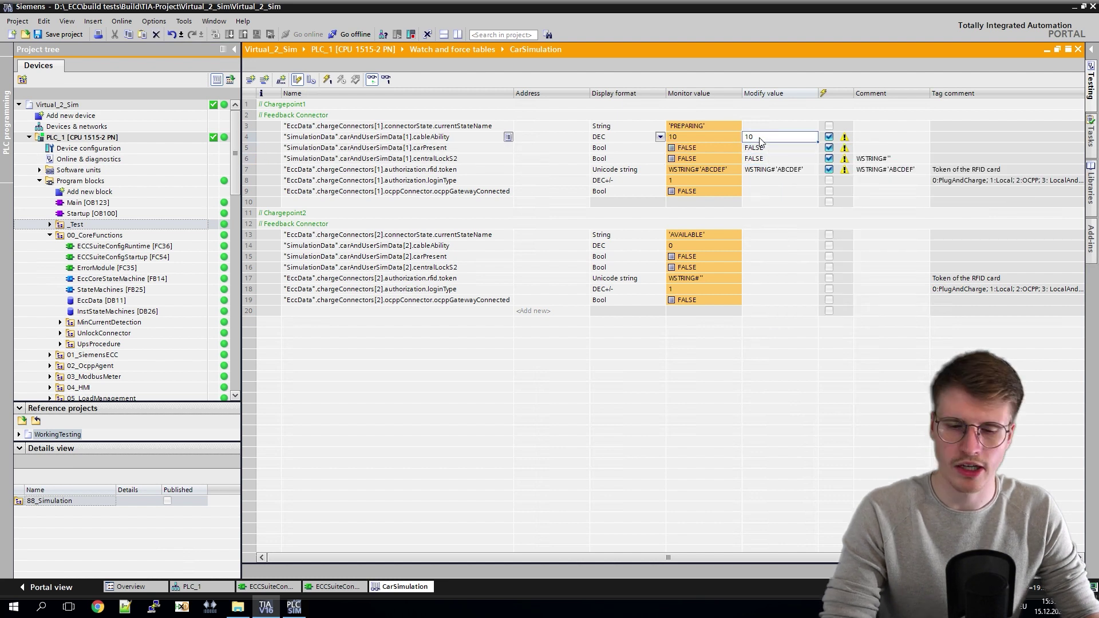
{"action": "type", "text": "0"}
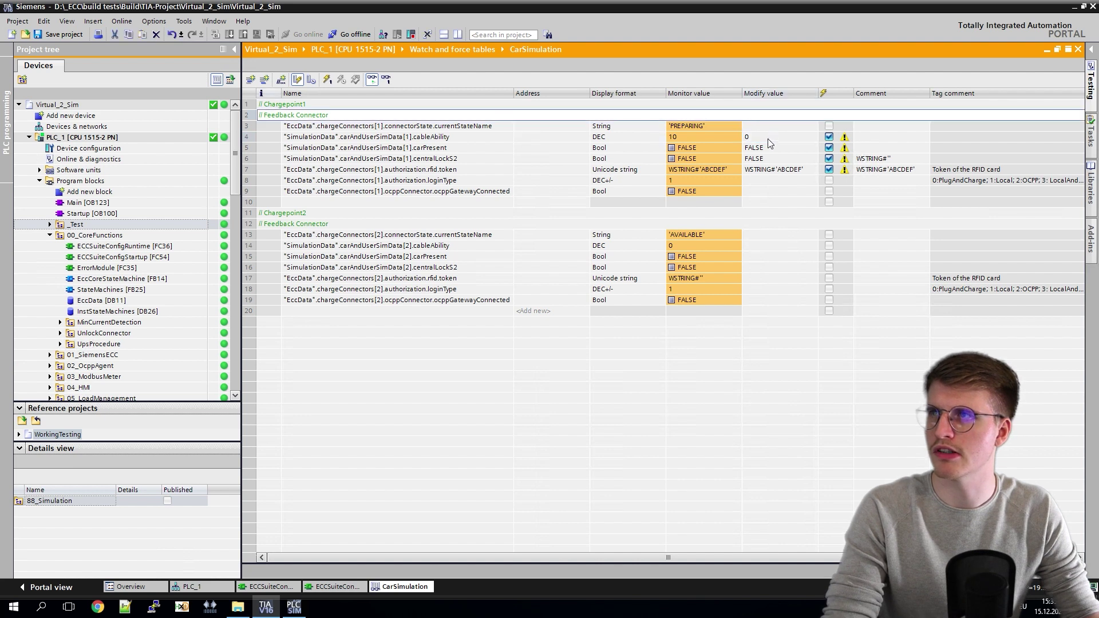
{"action": "right_click", "coordinate": [768, 139]}
{"action": "mouse_move", "coordinate": [896, 148]}
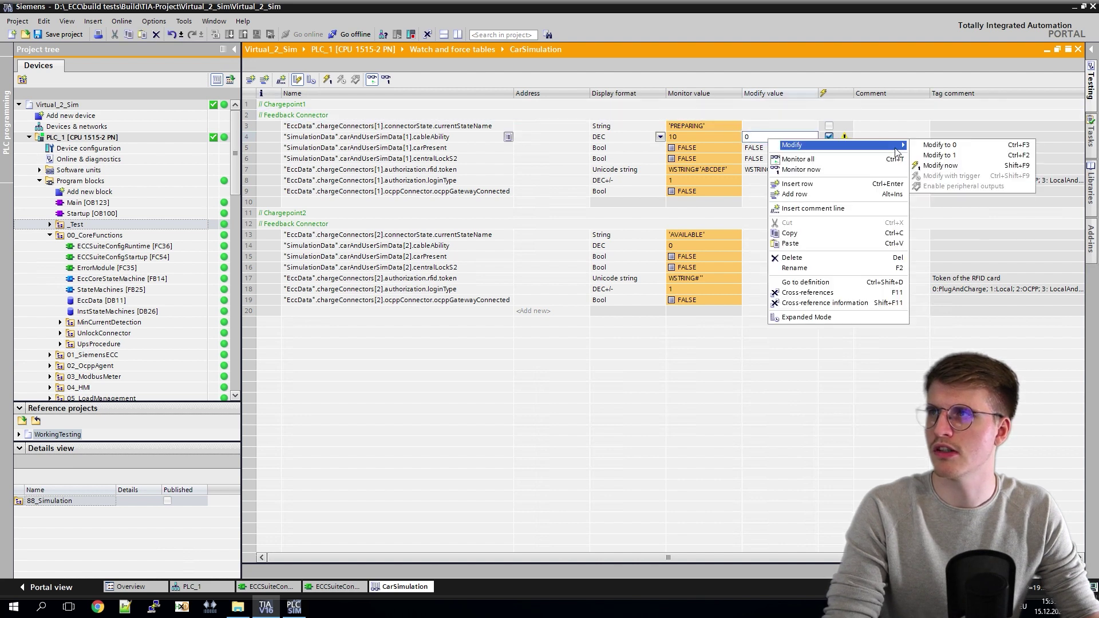
{"action": "left_click", "coordinate": [949, 169]}
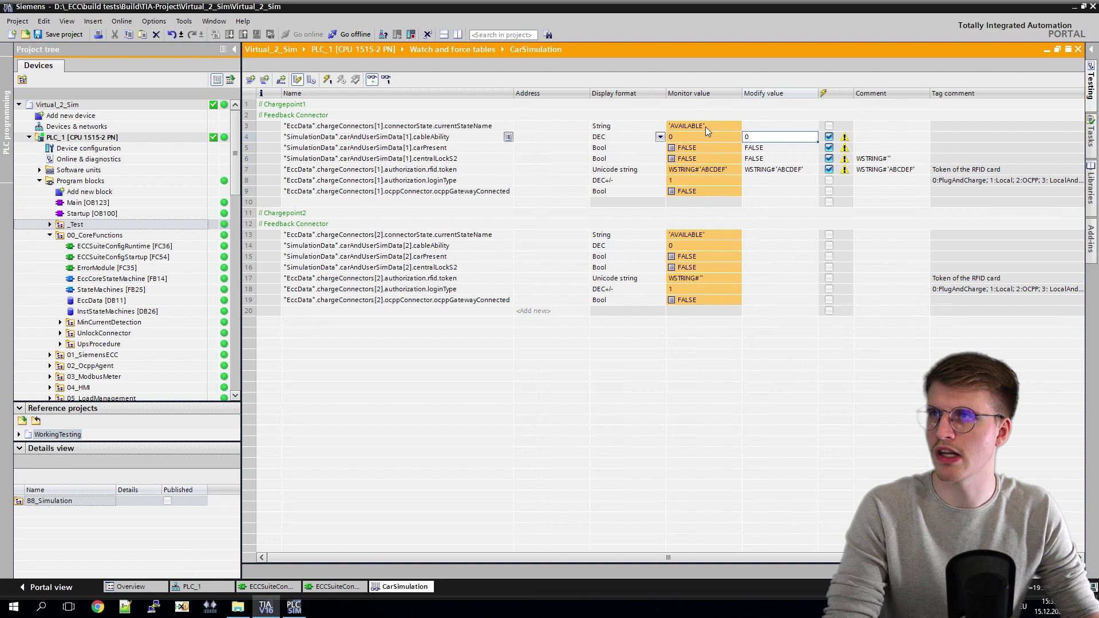
Step: Replace row 7's token modify value with WSTRING#'' and write it with Modify now
{"action": "left_click", "coordinate": [796, 169]}
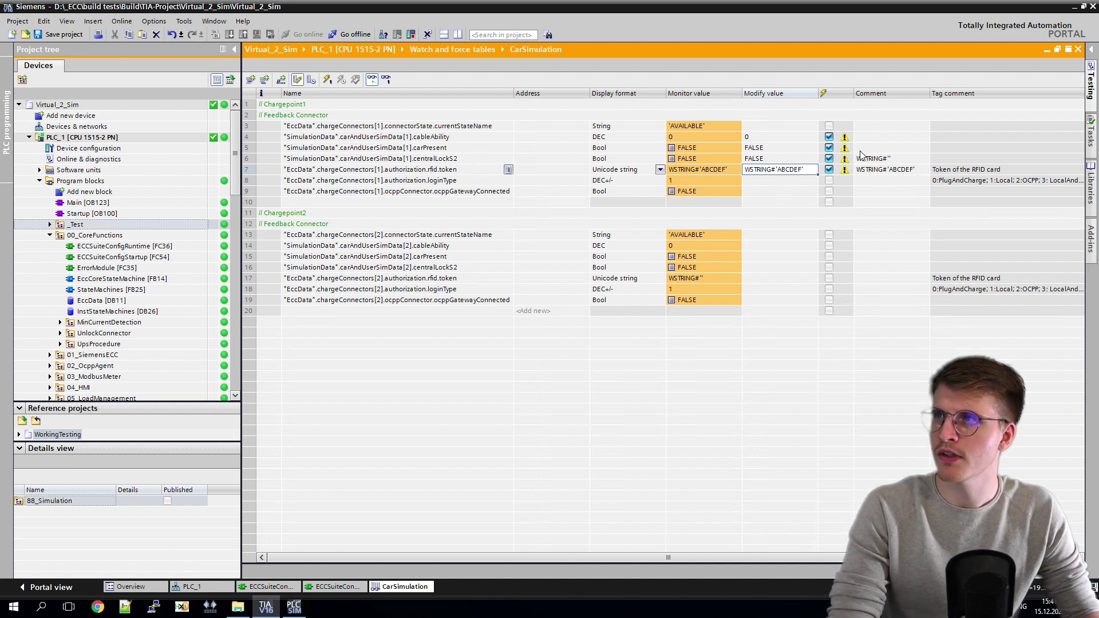
{"action": "left_click", "coordinate": [886, 159]}
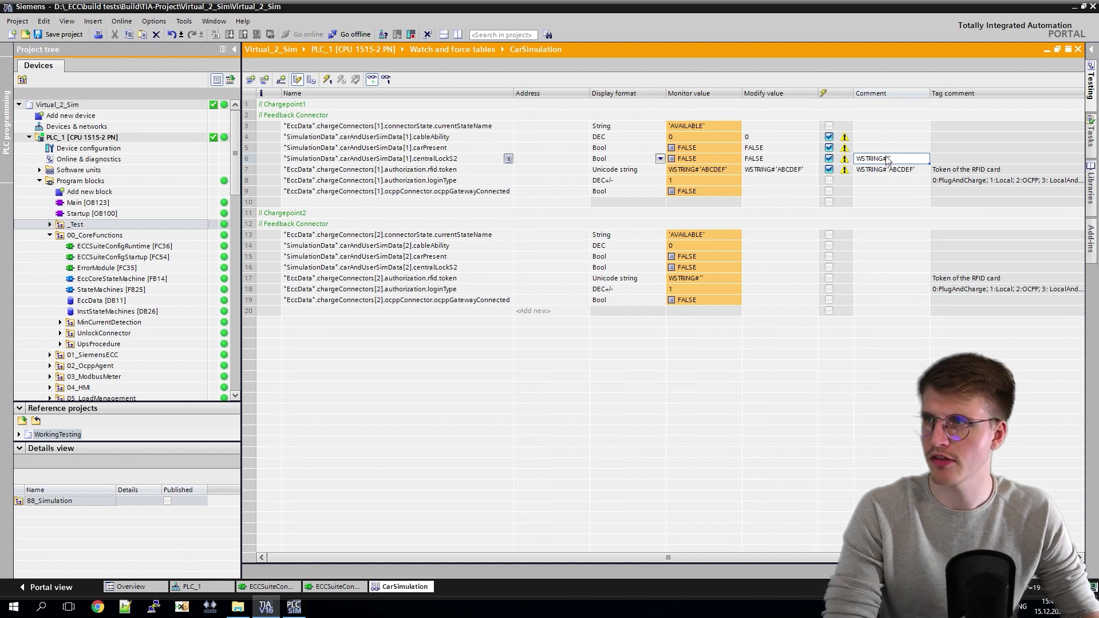
{"action": "left_click", "coordinate": [800, 174]}
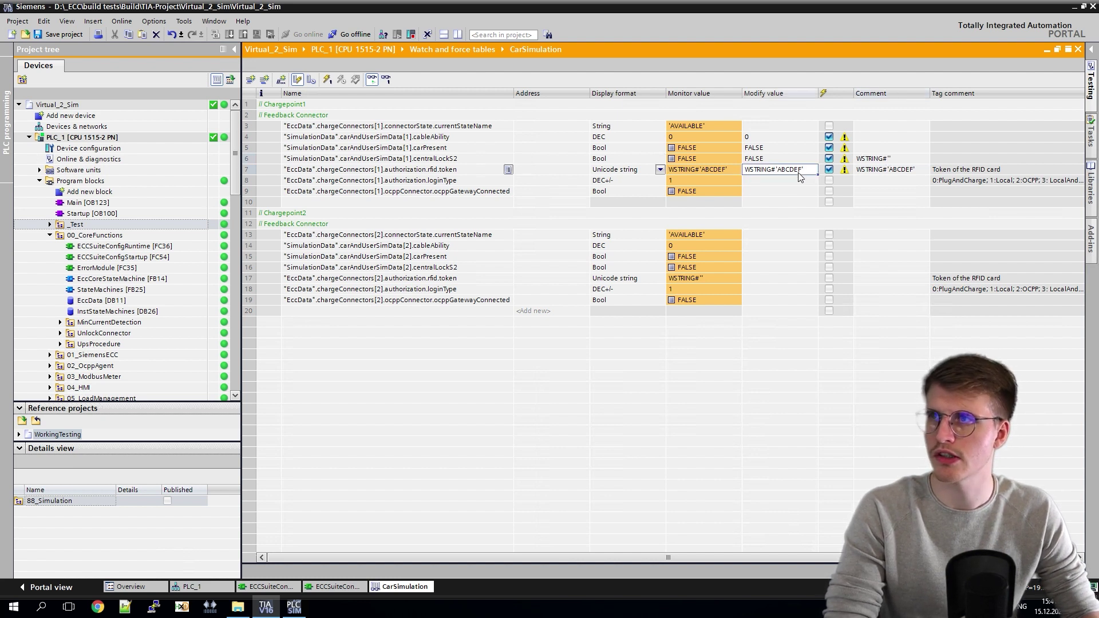
{"action": "key", "text": "BackSpace"}
{"action": "key", "text": "BackSpace"}
{"action": "key", "text": "BackSpace"}
{"action": "key", "text": "BackSpace"}
{"action": "key", "text": "BackSpace"}
{"action": "key", "text": "BackSpace"}
{"action": "key", "text": "Return"}
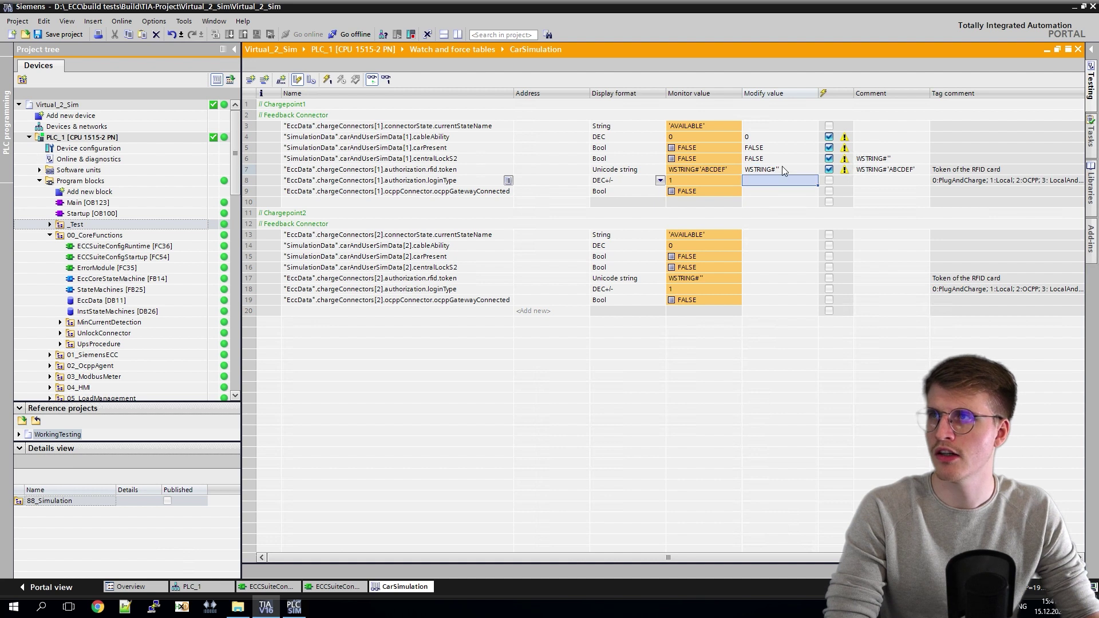
{"action": "right_click", "coordinate": [774, 172]}
{"action": "mouse_move", "coordinate": [881, 177]}
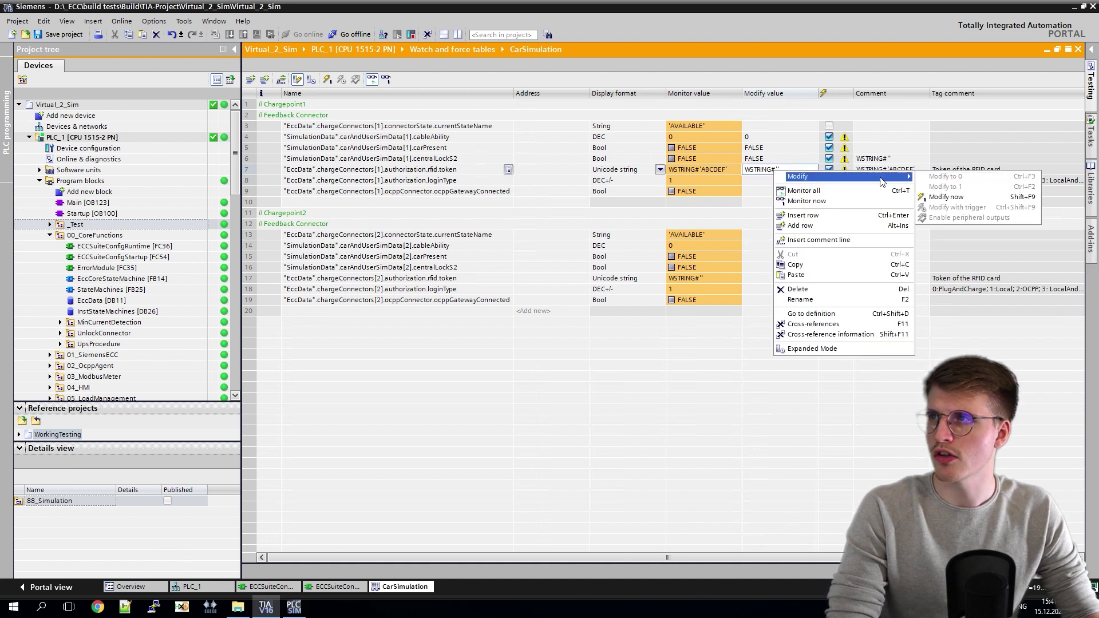
{"action": "left_click", "coordinate": [945, 198]}
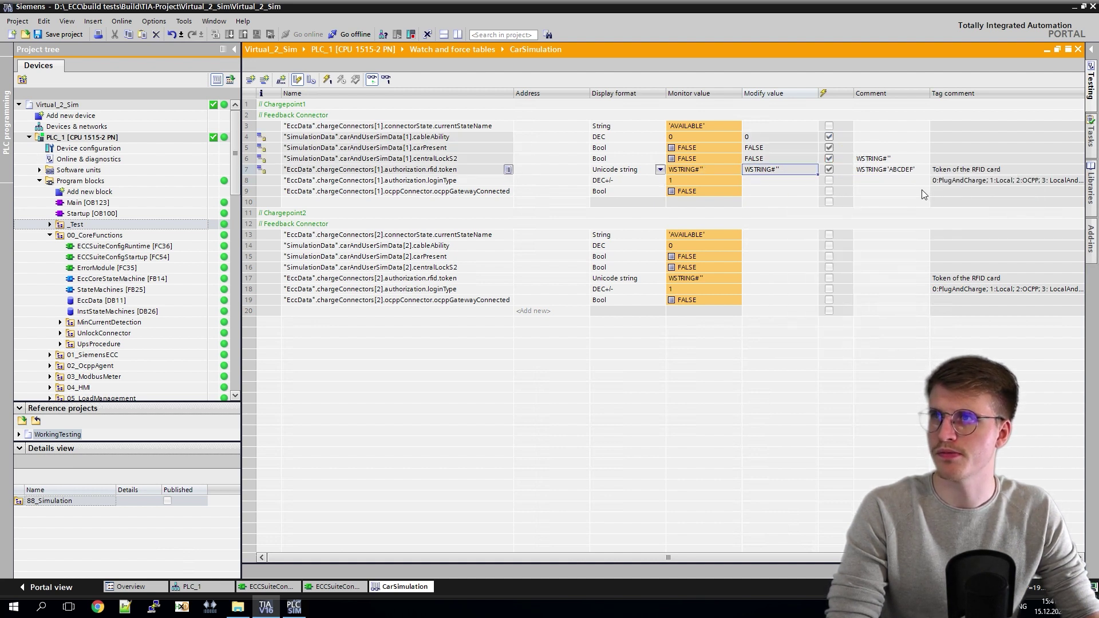